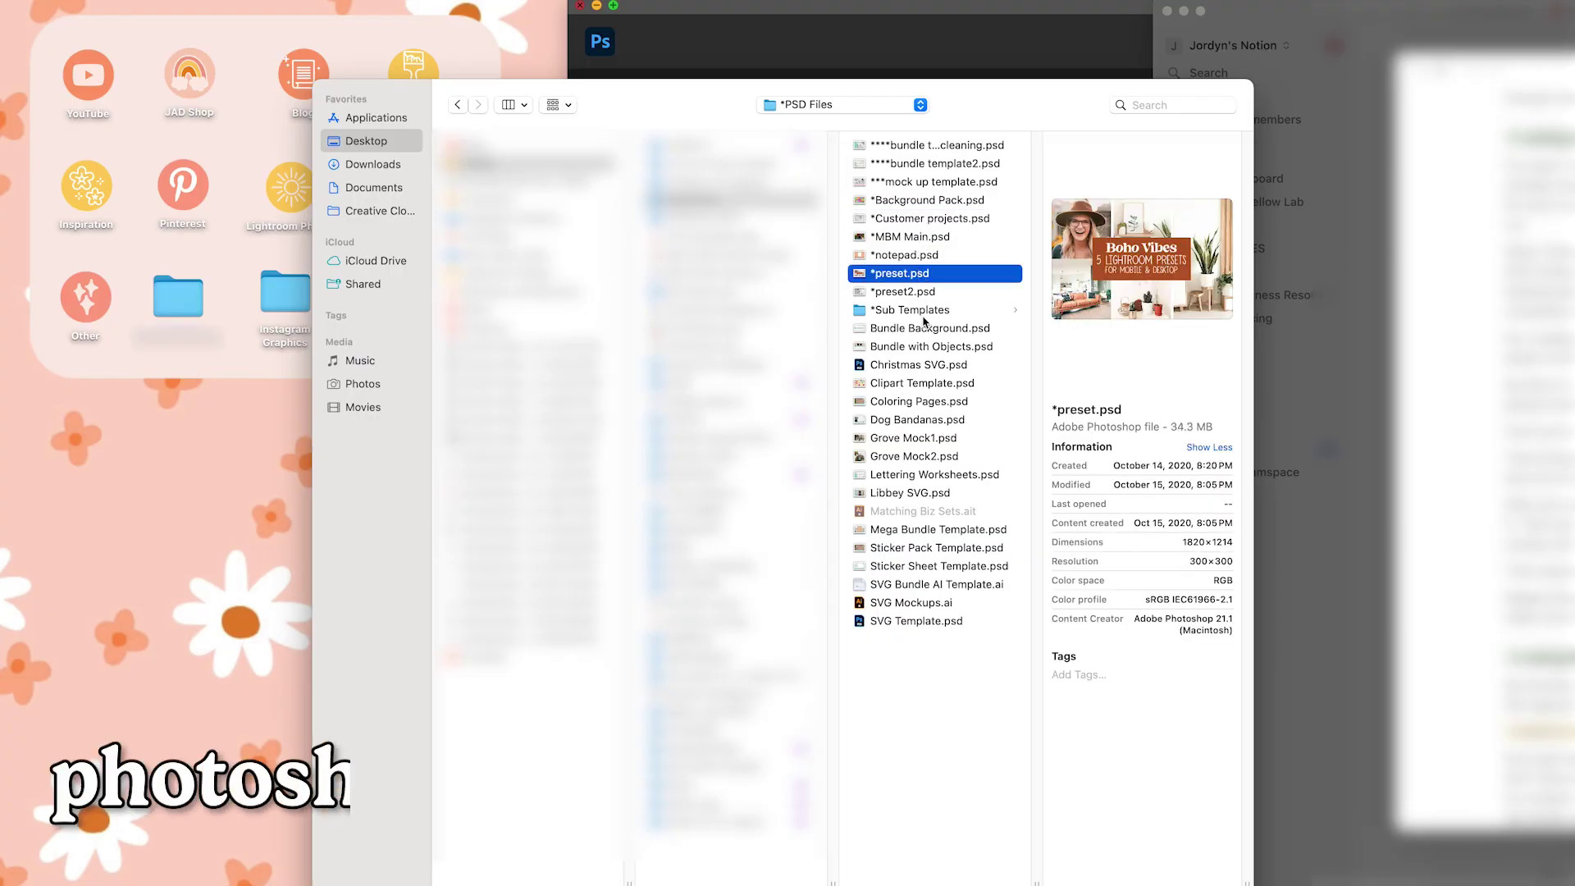
Preview the PSD files in PSD Files, such as Coloring Pages and Christmas SVG, then open SVG Template.psd
{"action": "left_click", "coordinate": [919, 402]}
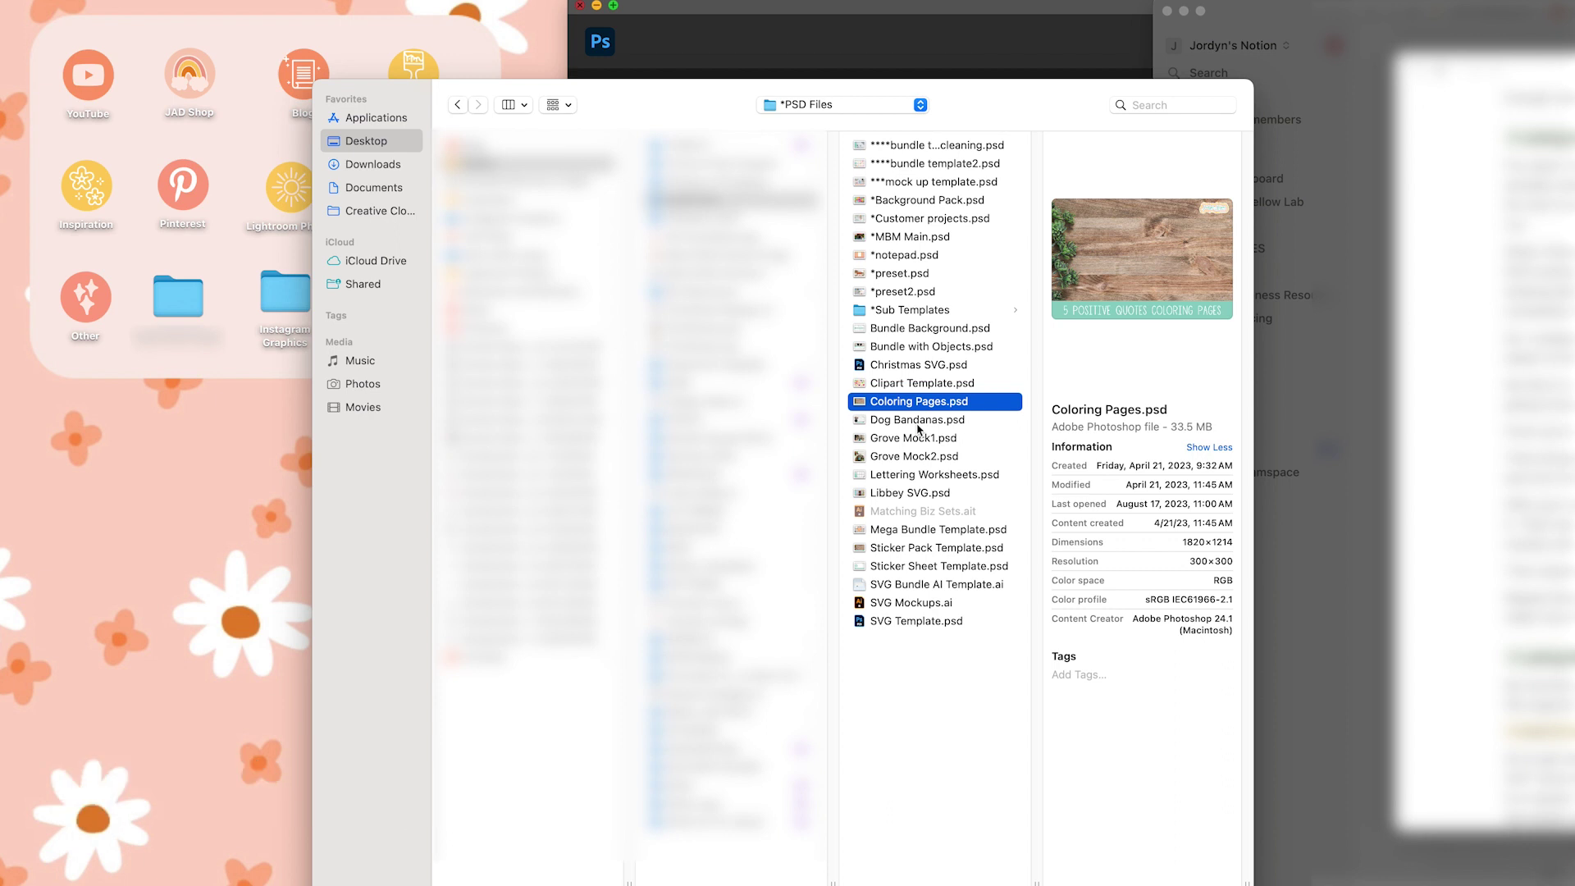
{"action": "left_click", "coordinate": [883, 548]}
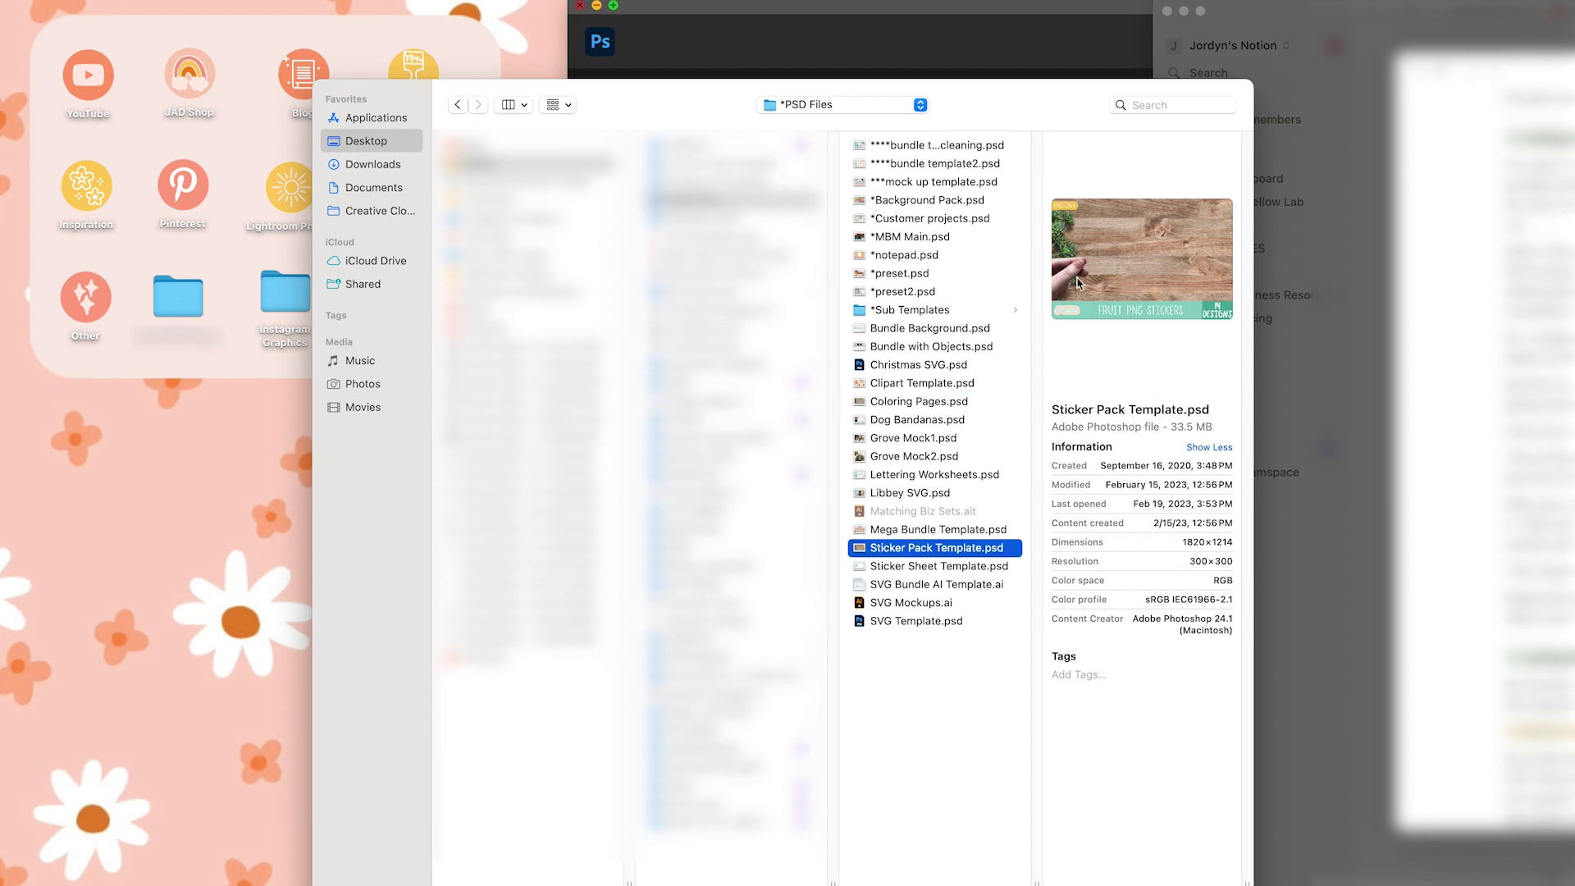
{"action": "left_click", "coordinate": [946, 531]}
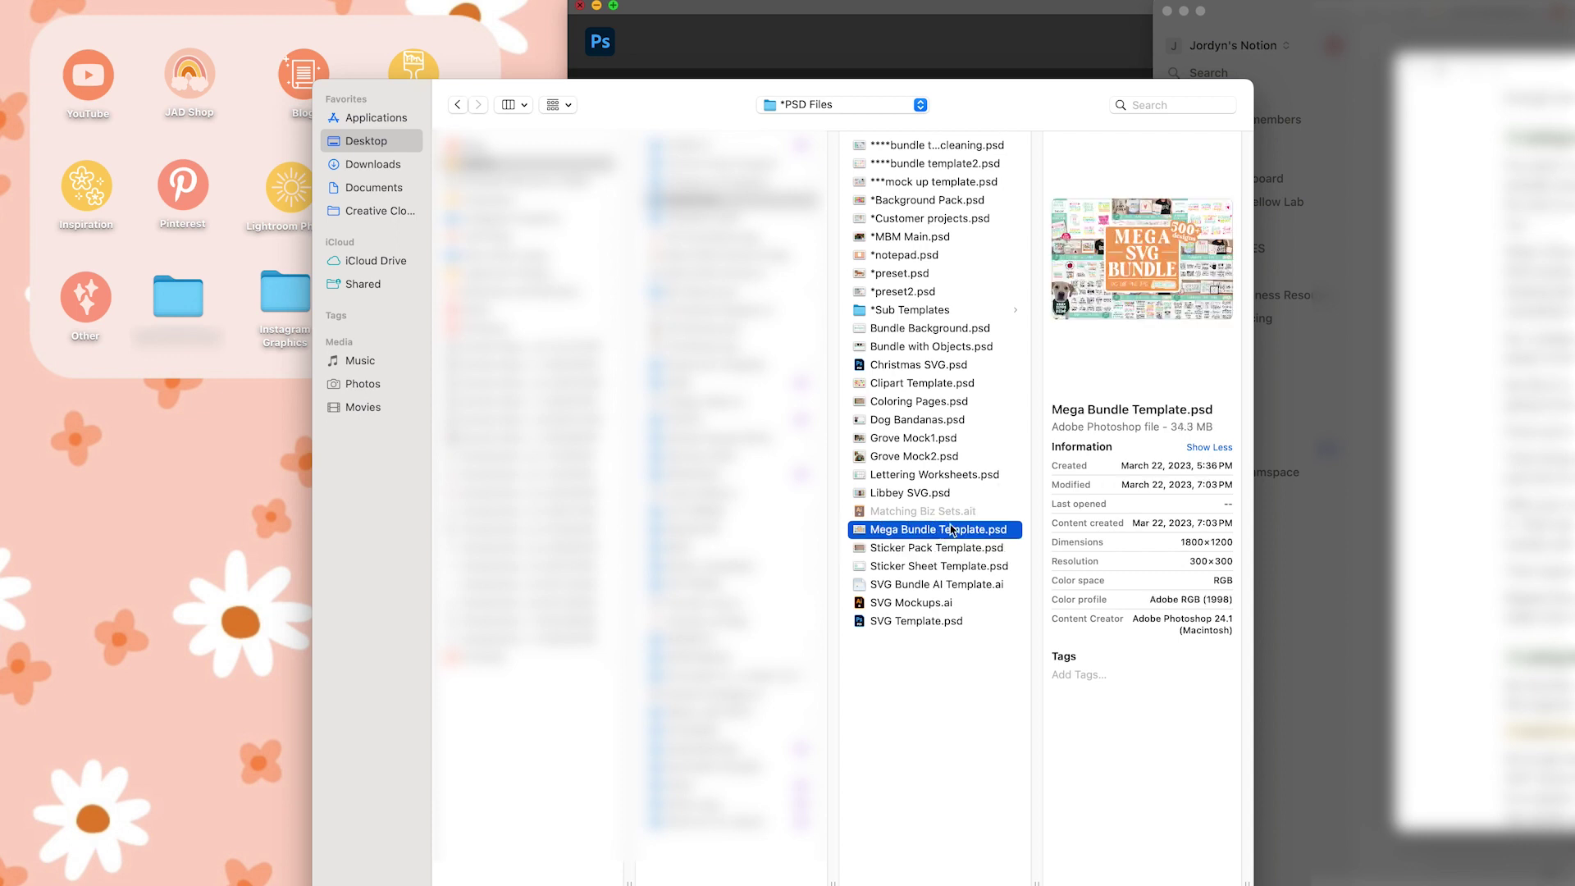
{"action": "left_click", "coordinate": [894, 495]}
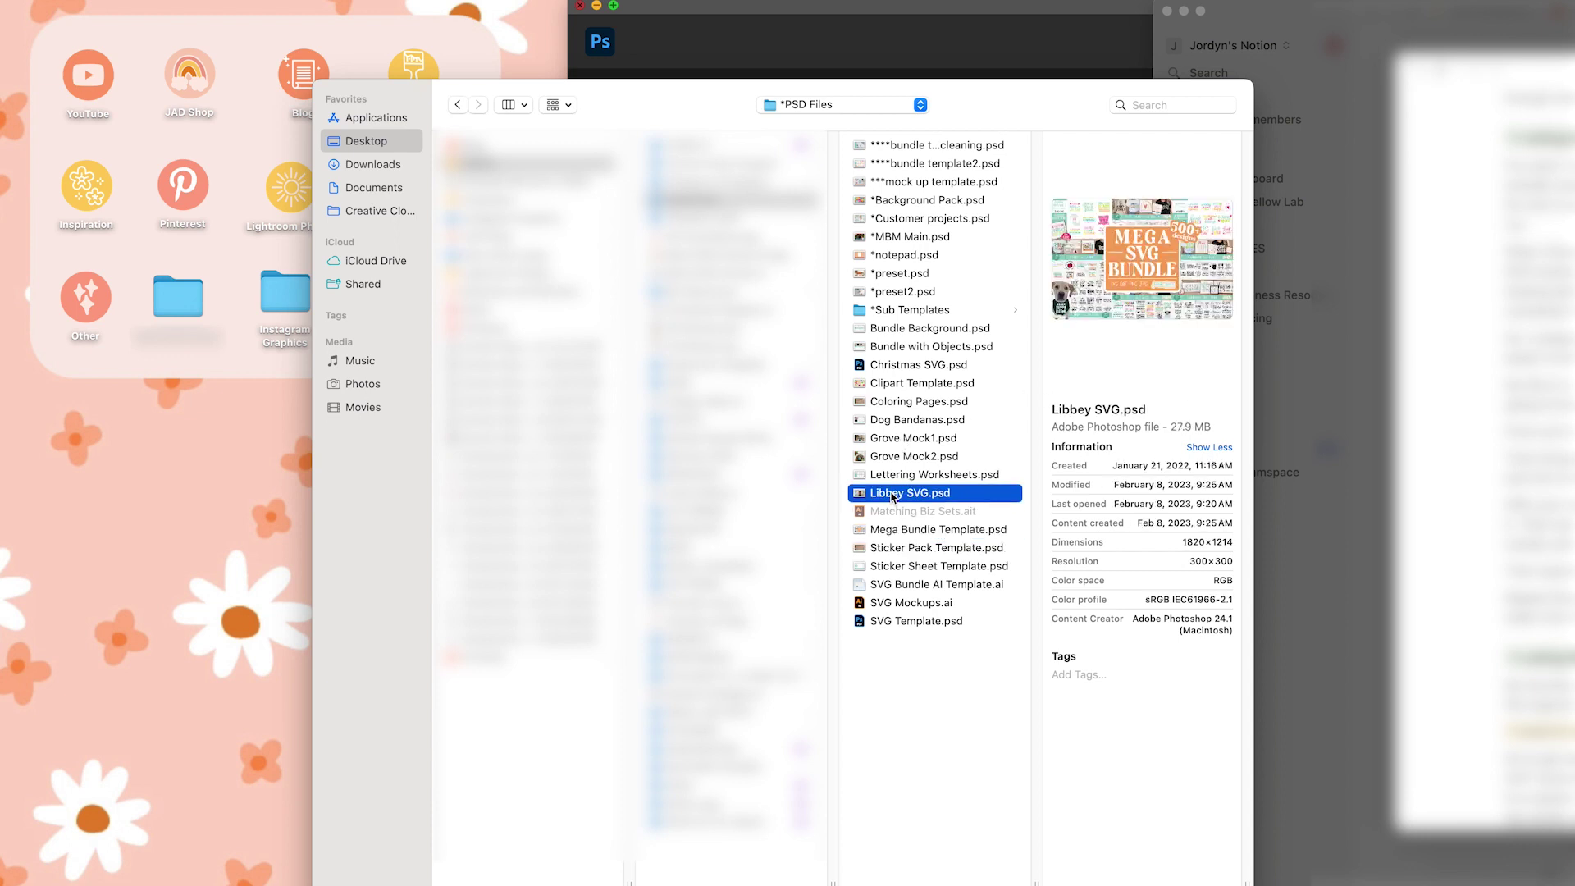
{"action": "left_click", "coordinate": [905, 476]}
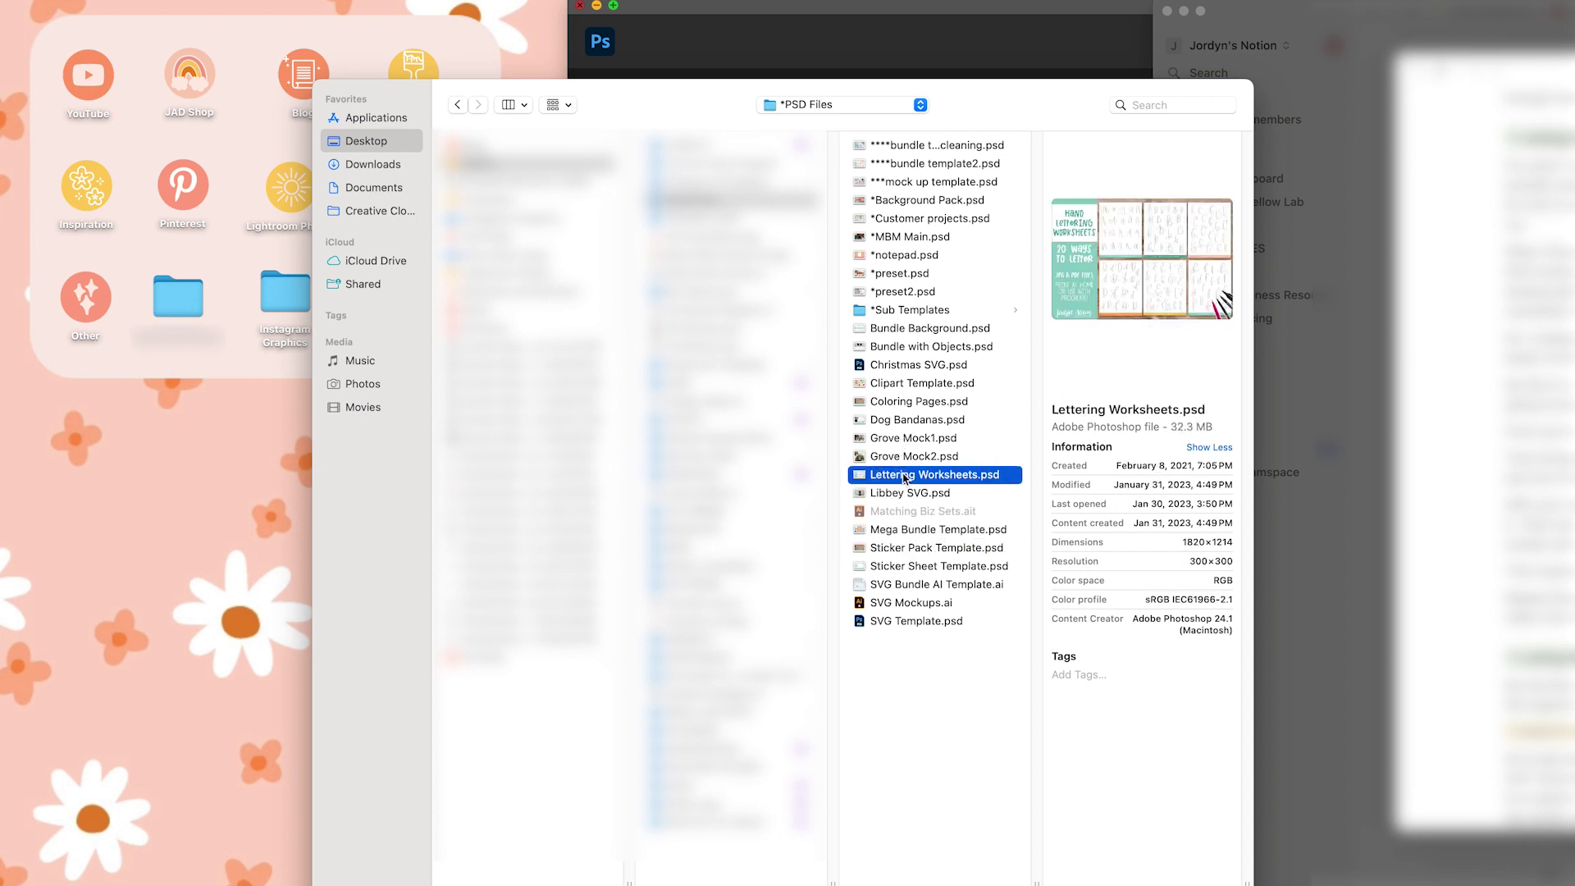
{"action": "left_click", "coordinate": [904, 457]}
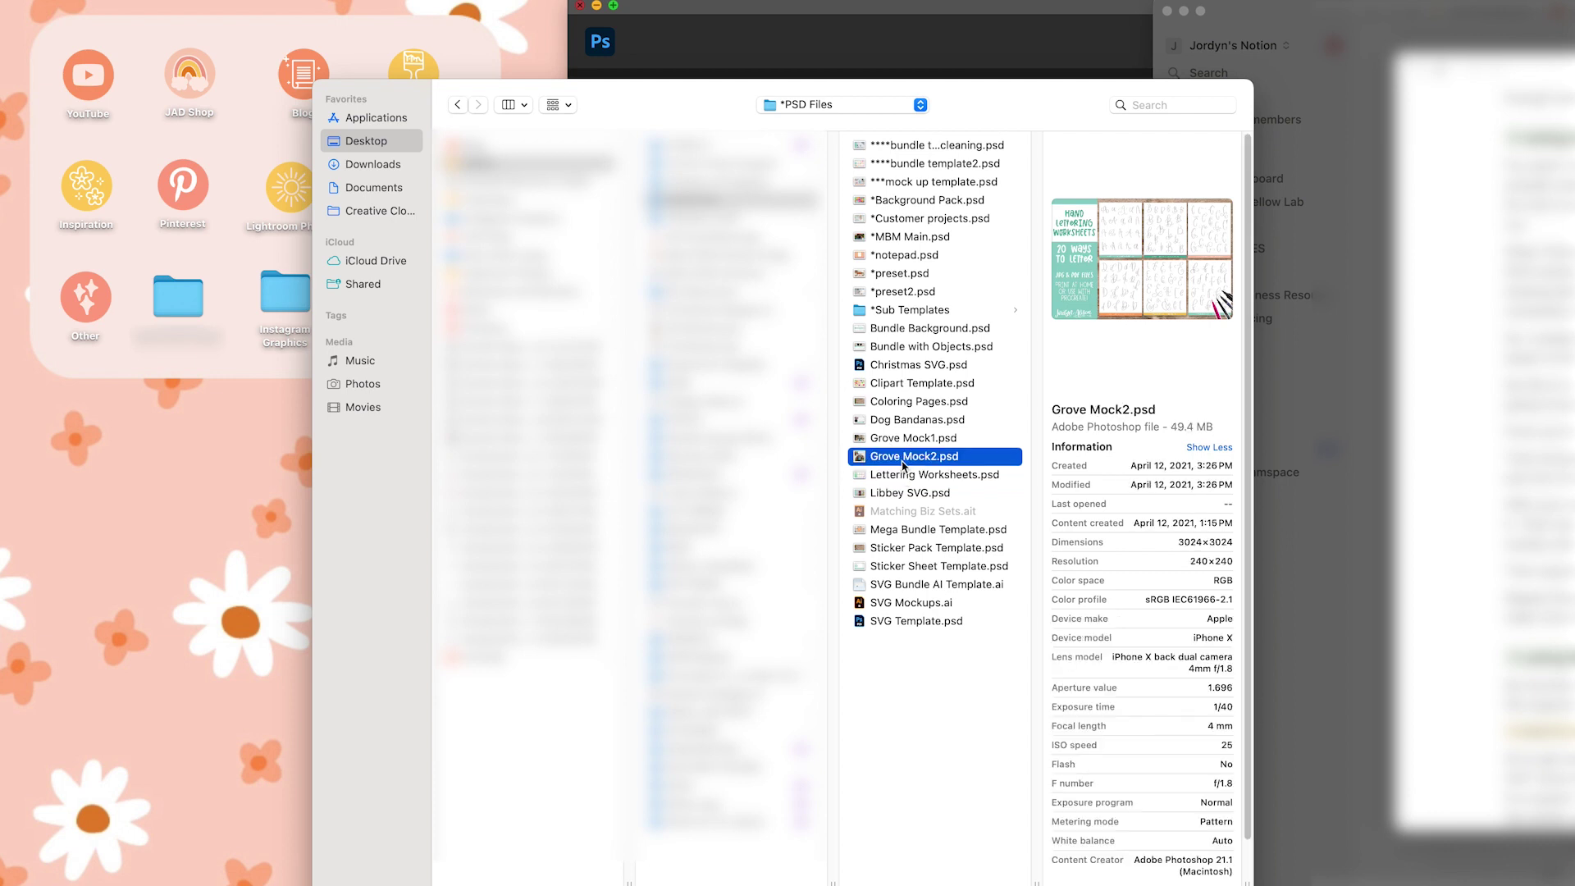
{"action": "left_click", "coordinate": [907, 421]}
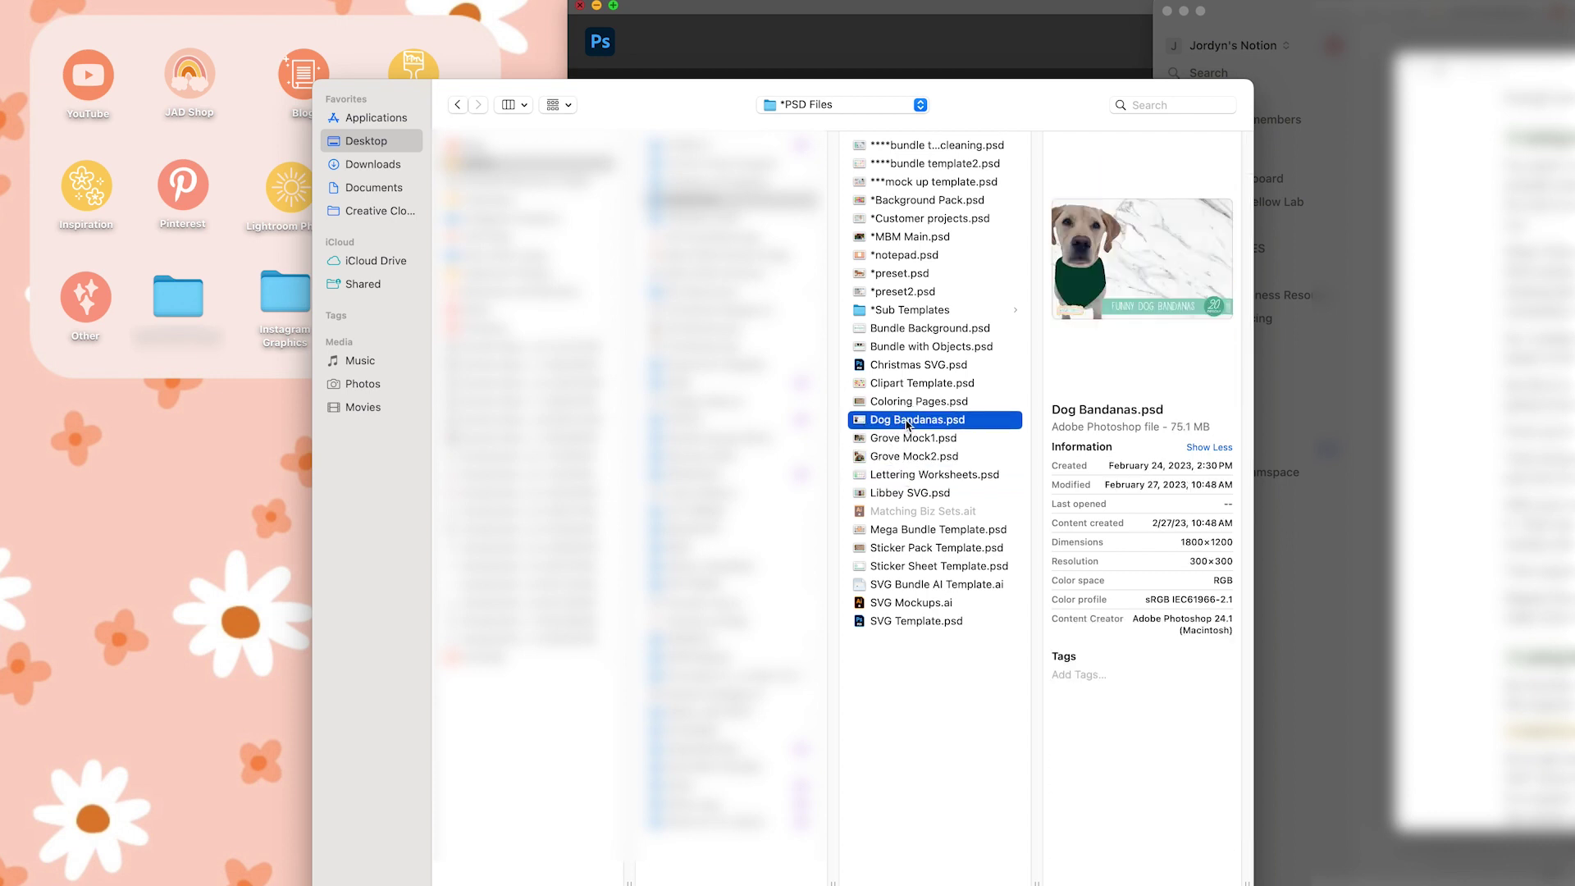
{"action": "left_click", "coordinate": [906, 401]}
{"action": "left_click", "coordinate": [906, 365]}
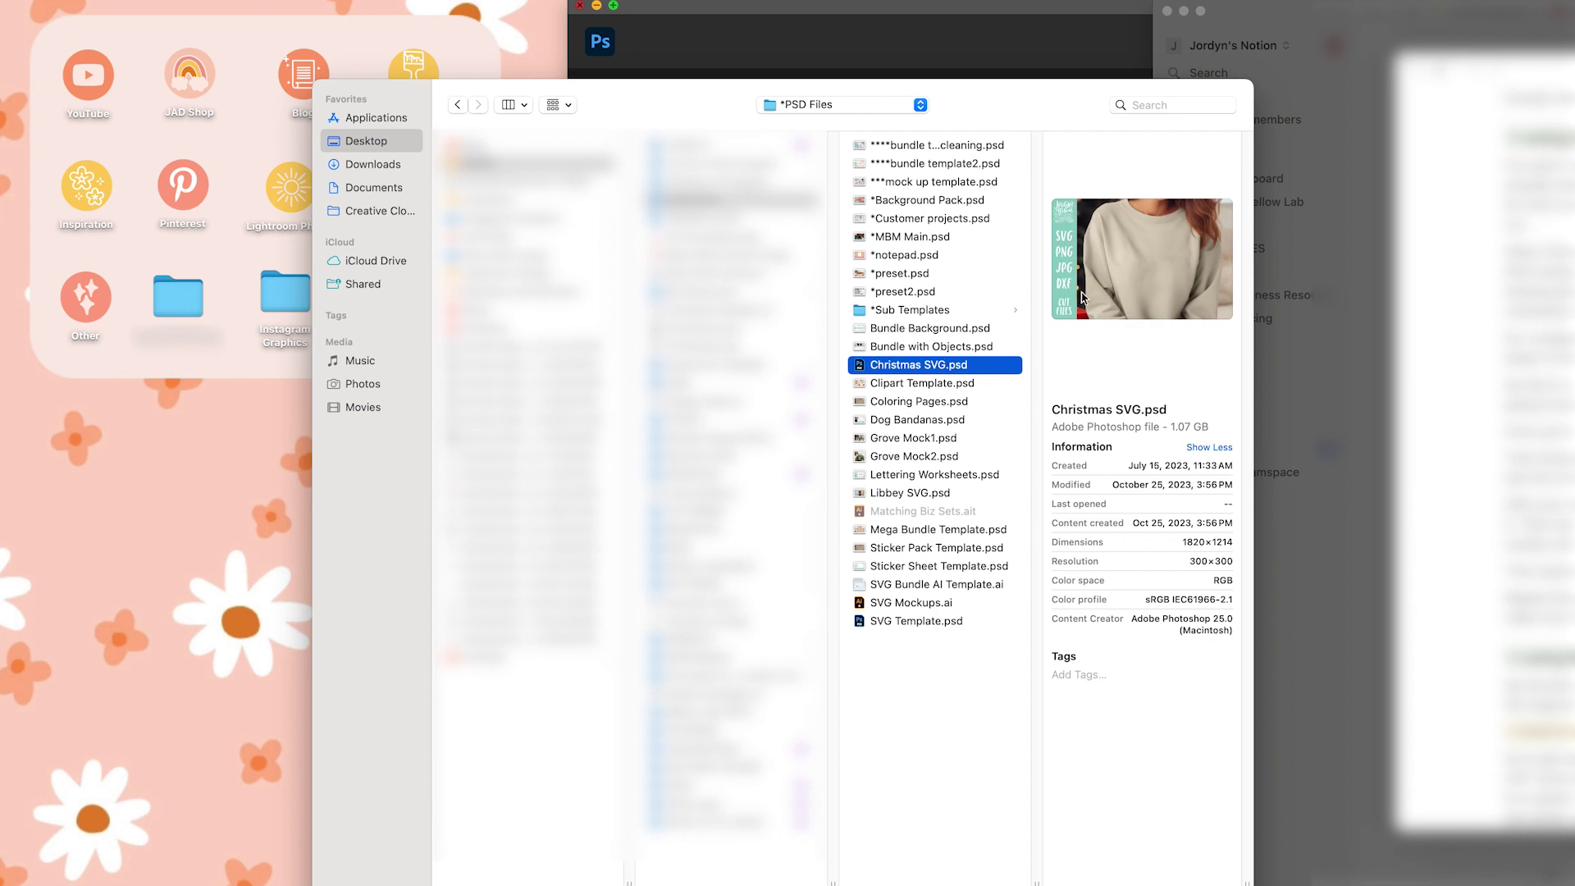
{"action": "left_click", "coordinate": [891, 623]}
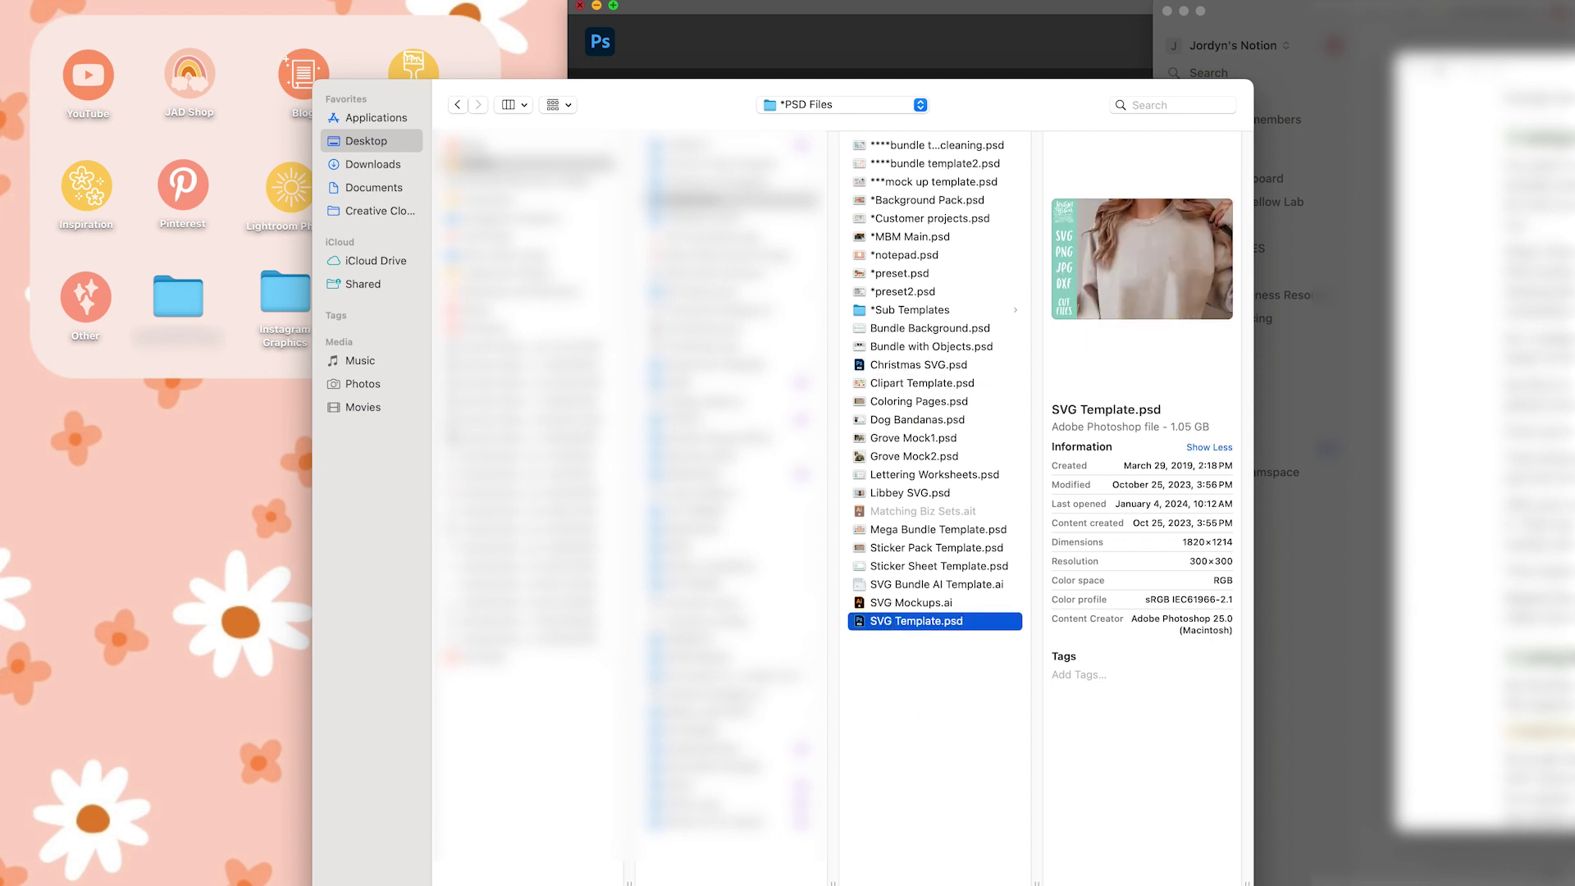
{"action": "double_click", "coordinate": [916, 620]}
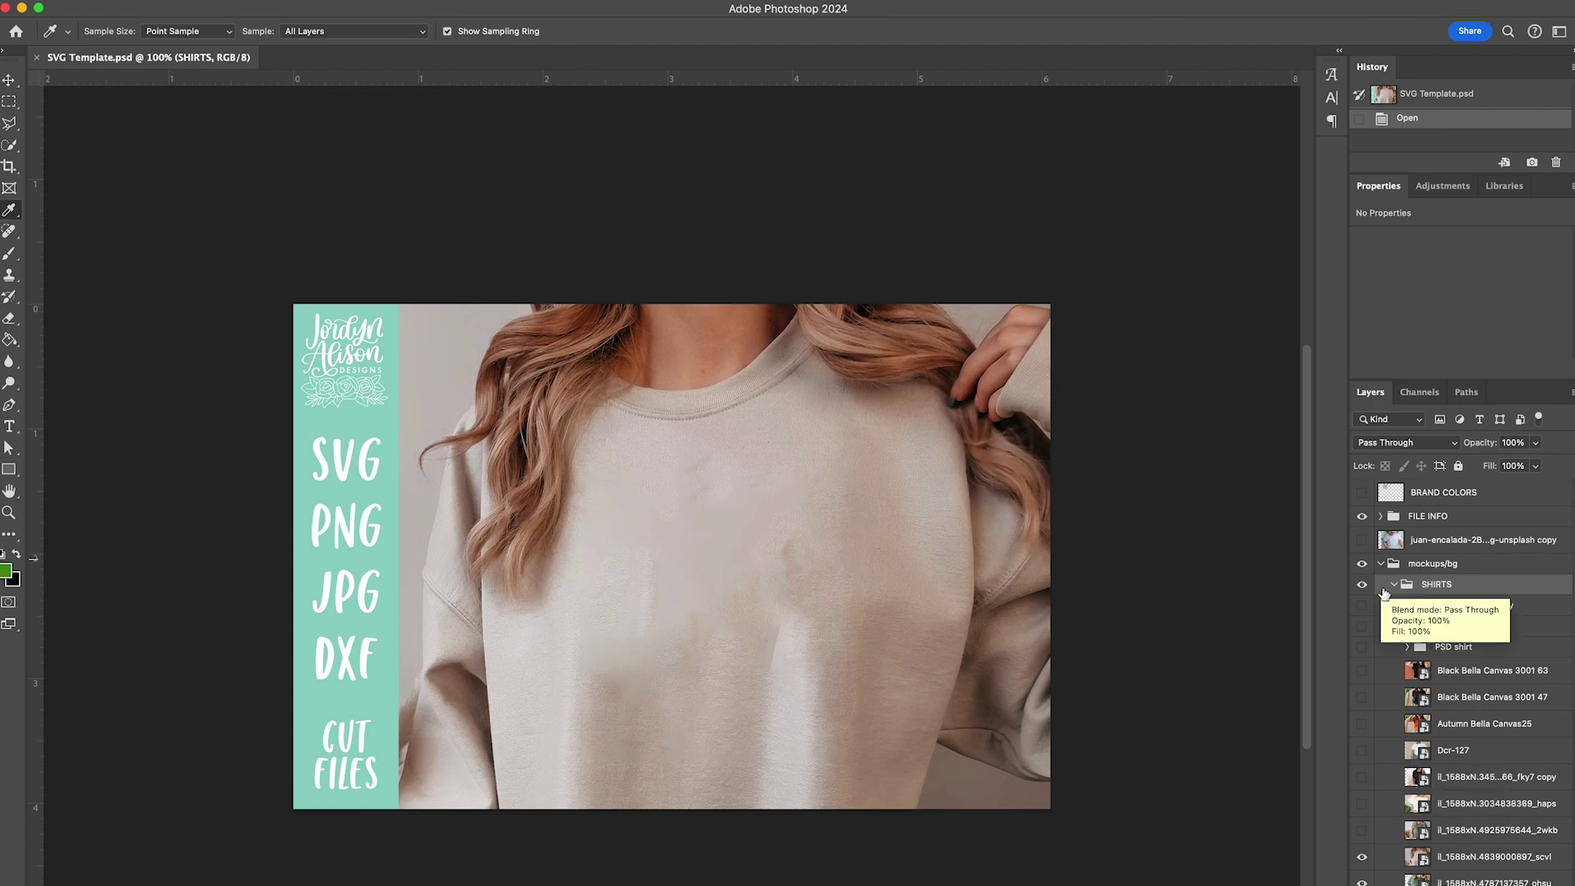
In the SHIRTS group, hide the Black Bella Canvas 3001 layers to reveal the orange tee
{"action": "left_click", "coordinate": [1362, 857]}
{"action": "mouse_move", "coordinate": [1361, 830]}
{"action": "left_mouse_down"}
{"action": "mouse_move", "coordinate": [1363, 667]}
{"action": "mouse_move", "coordinate": [1357, 811]}
{"action": "left_mouse_up"}
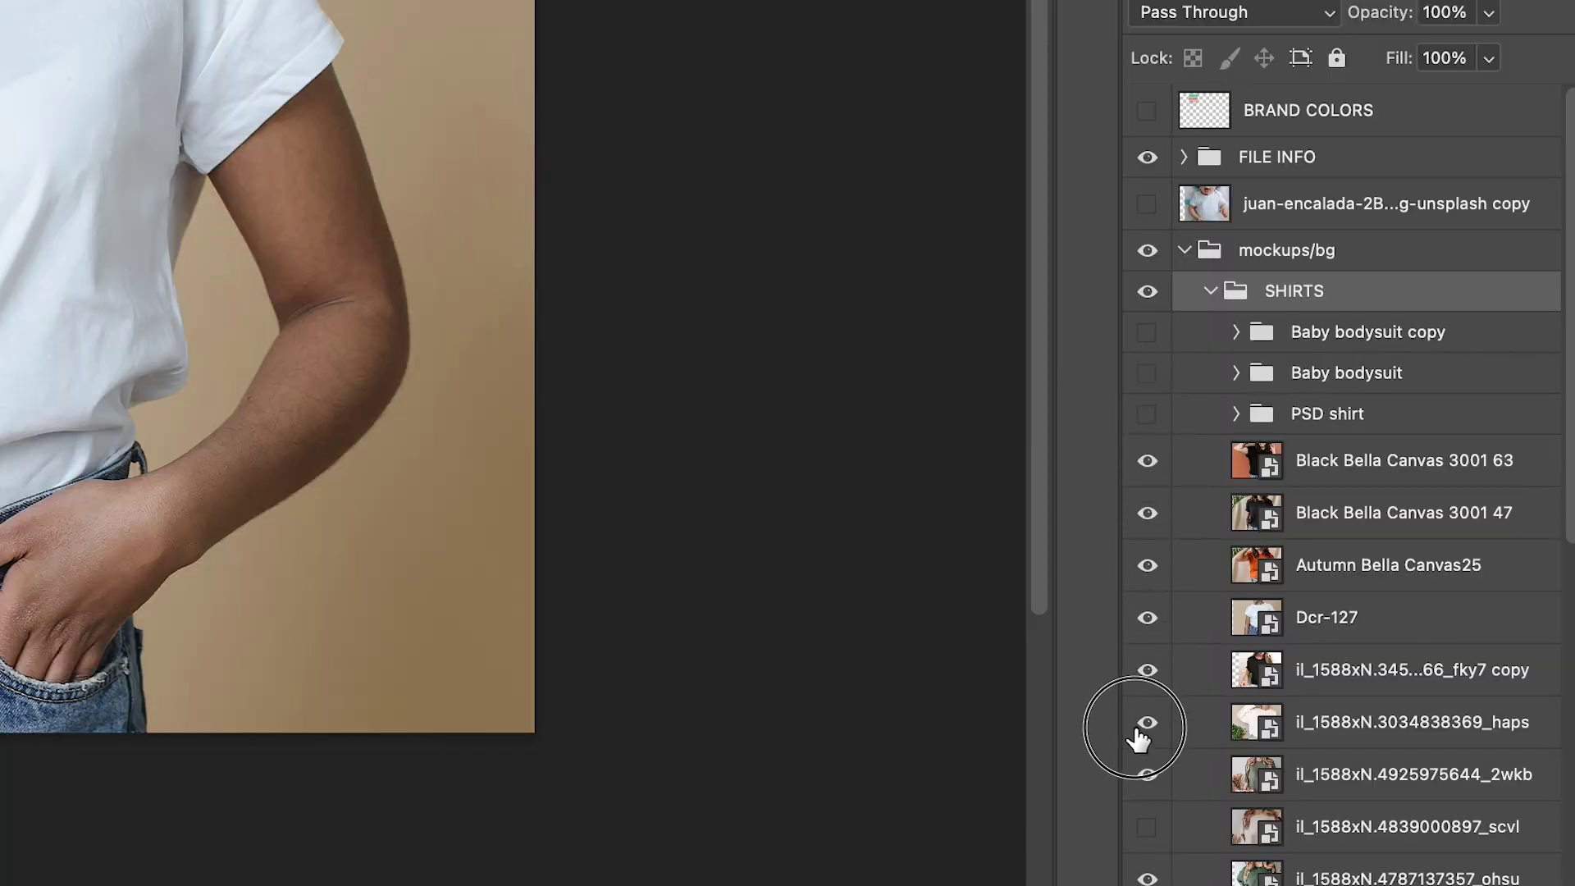
{"action": "left_click_drag", "start_coordinate": [1138, 738], "coordinate": [1146, 766]}
{"action": "left_click", "coordinate": [1146, 460]}
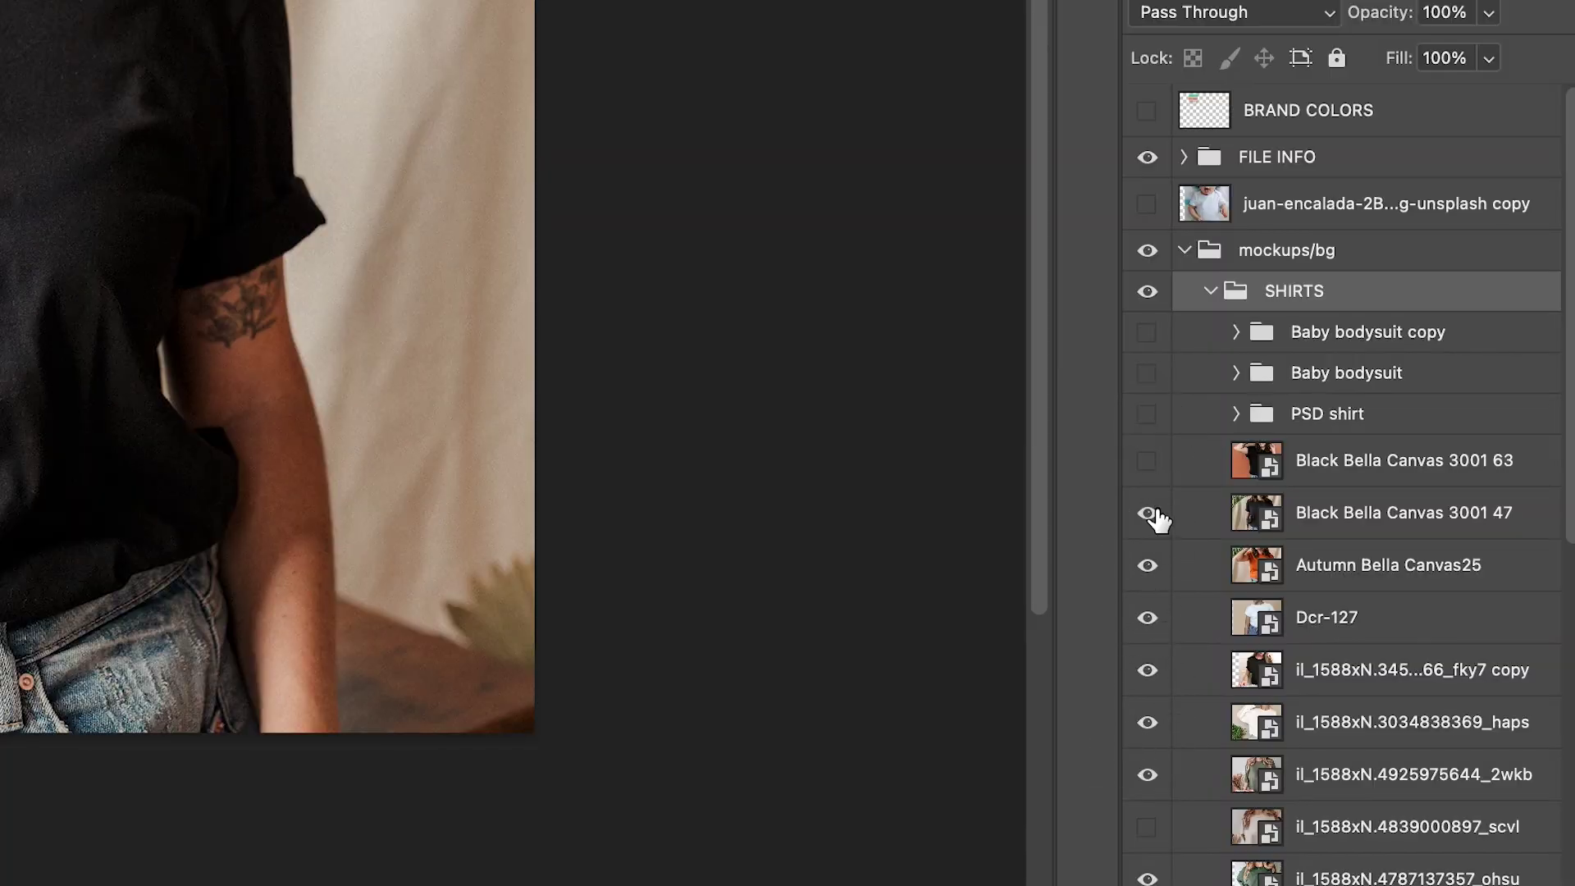
{"action": "left_click", "coordinate": [1153, 514]}
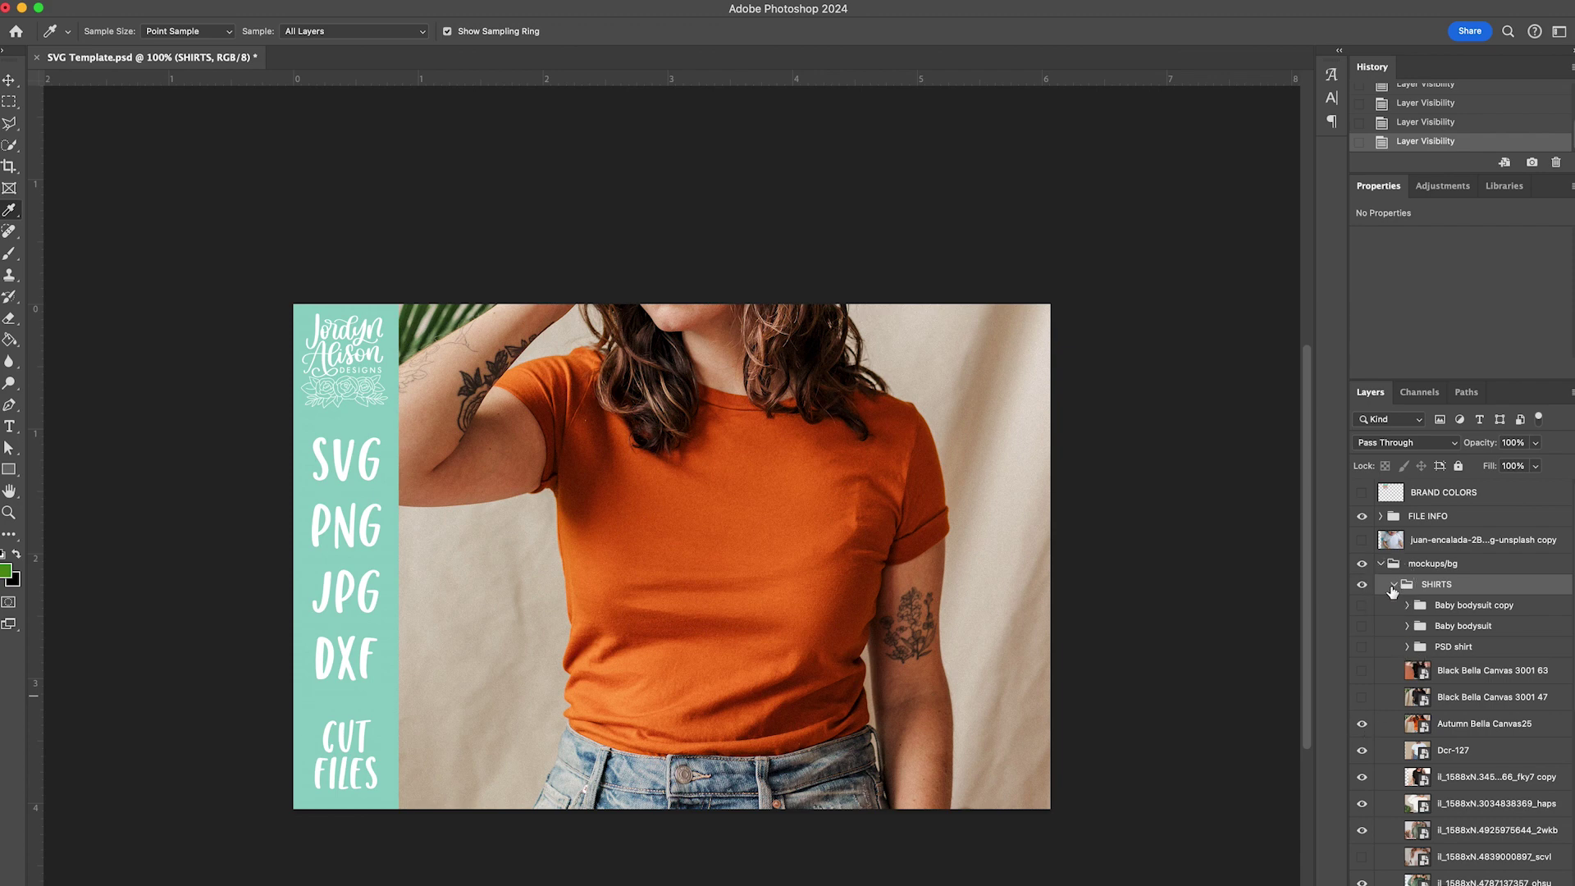
{"action": "left_click", "coordinate": [1393, 586]}
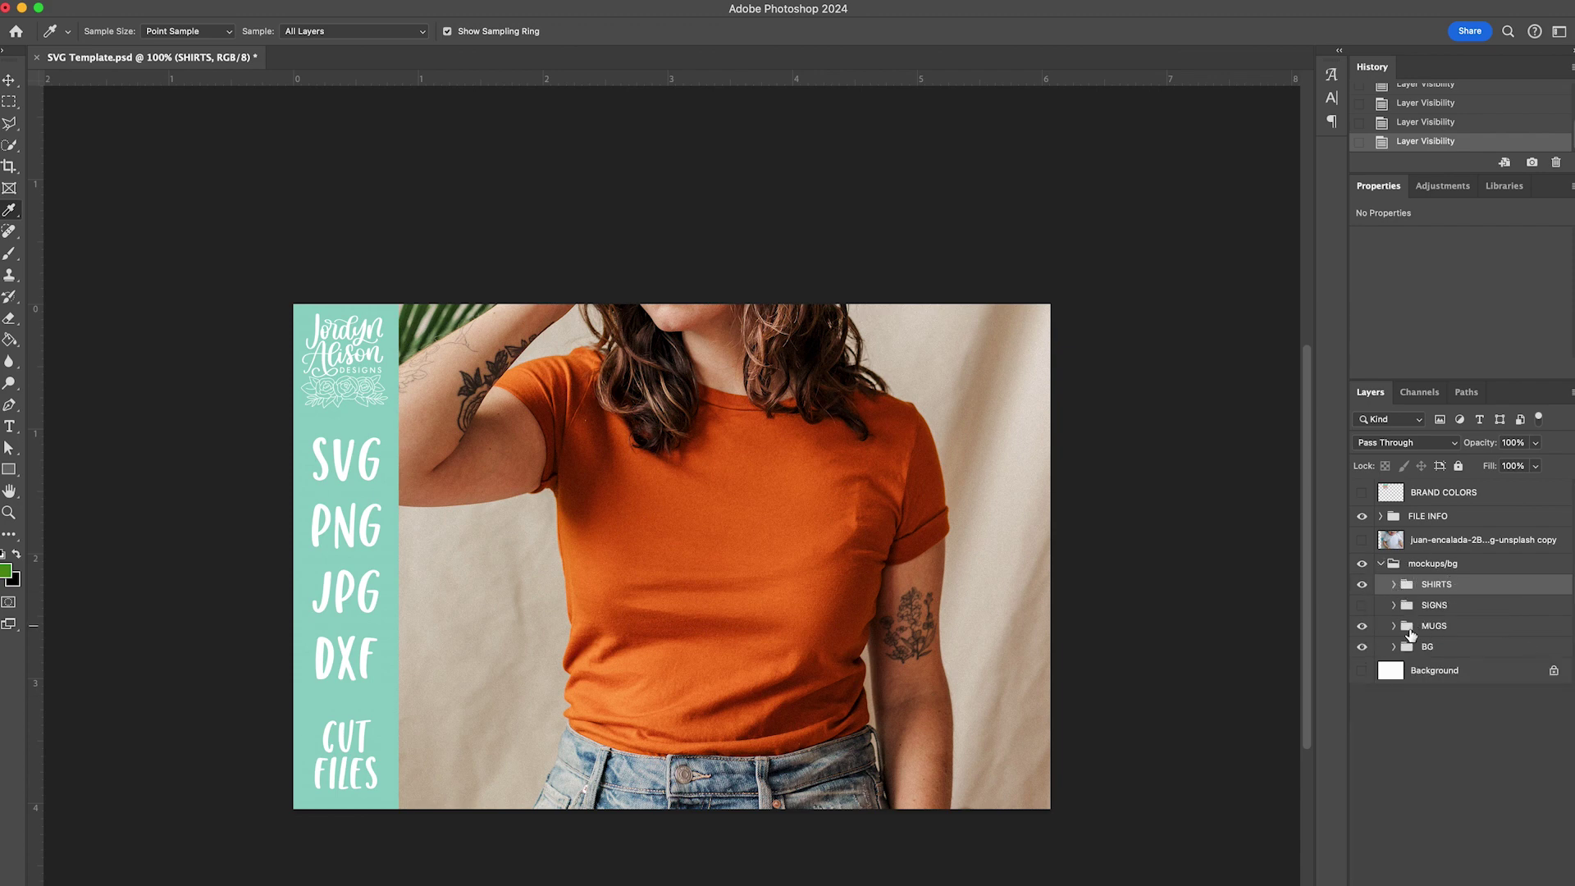
Hide SHIRTS, show the 9059 wood background in BG, and turn the mug mockup on
{"action": "left_click_drag", "start_coordinate": [1362, 584], "coordinate": [1361, 626]}
{"action": "left_click", "coordinate": [1392, 646]}
{"action": "left_click", "coordinate": [1373, 670]}
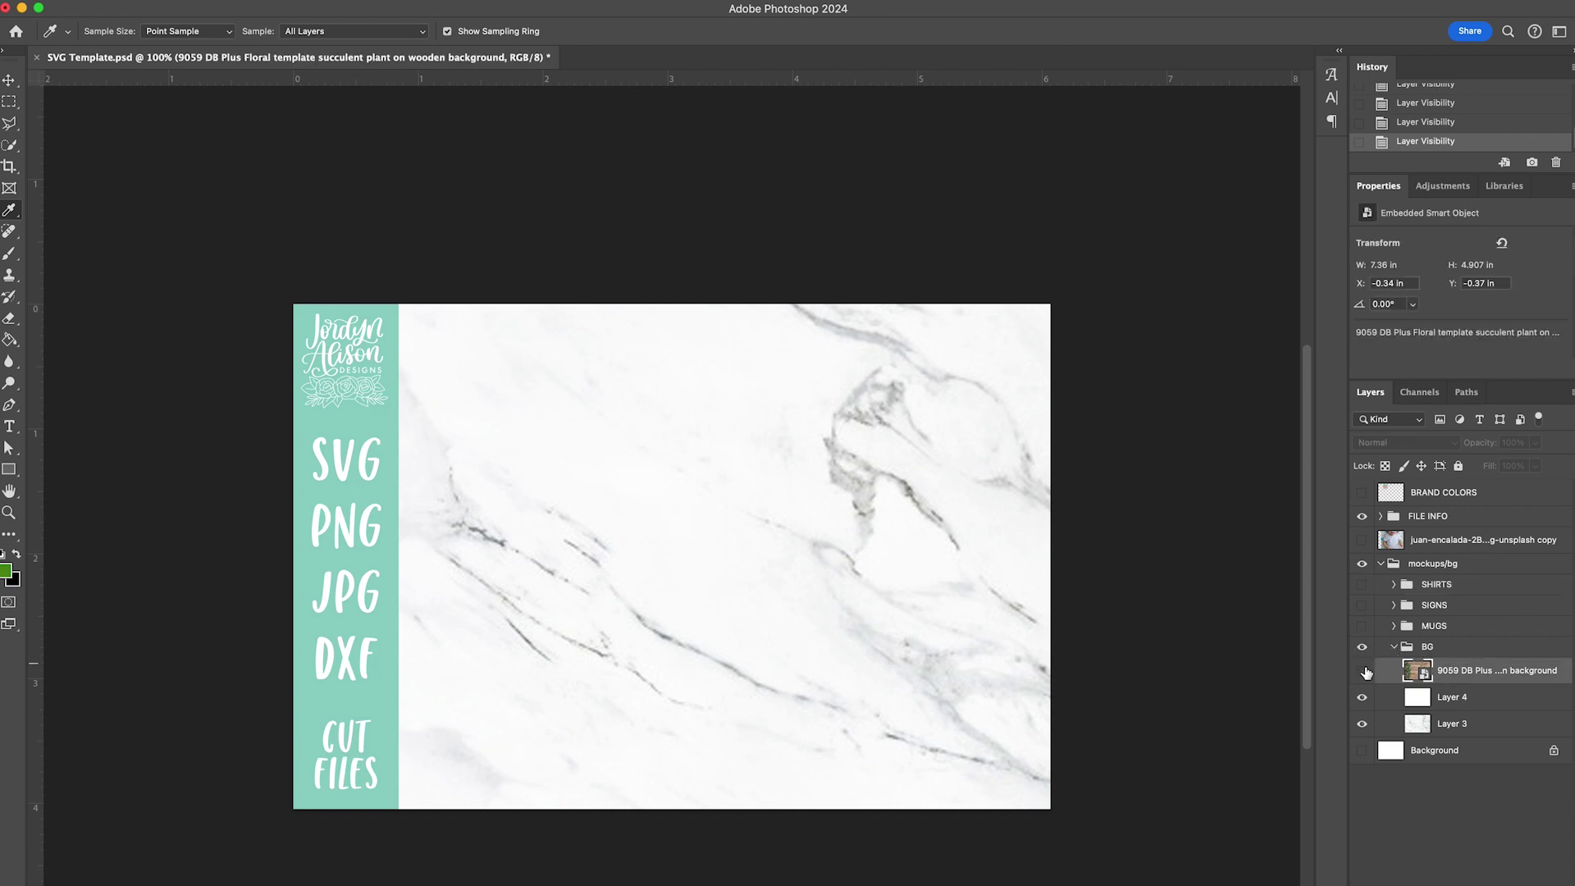
{"action": "left_click", "coordinate": [1361, 670]}
{"action": "left_click", "coordinate": [1393, 647]}
{"action": "left_click", "coordinate": [1362, 626]}
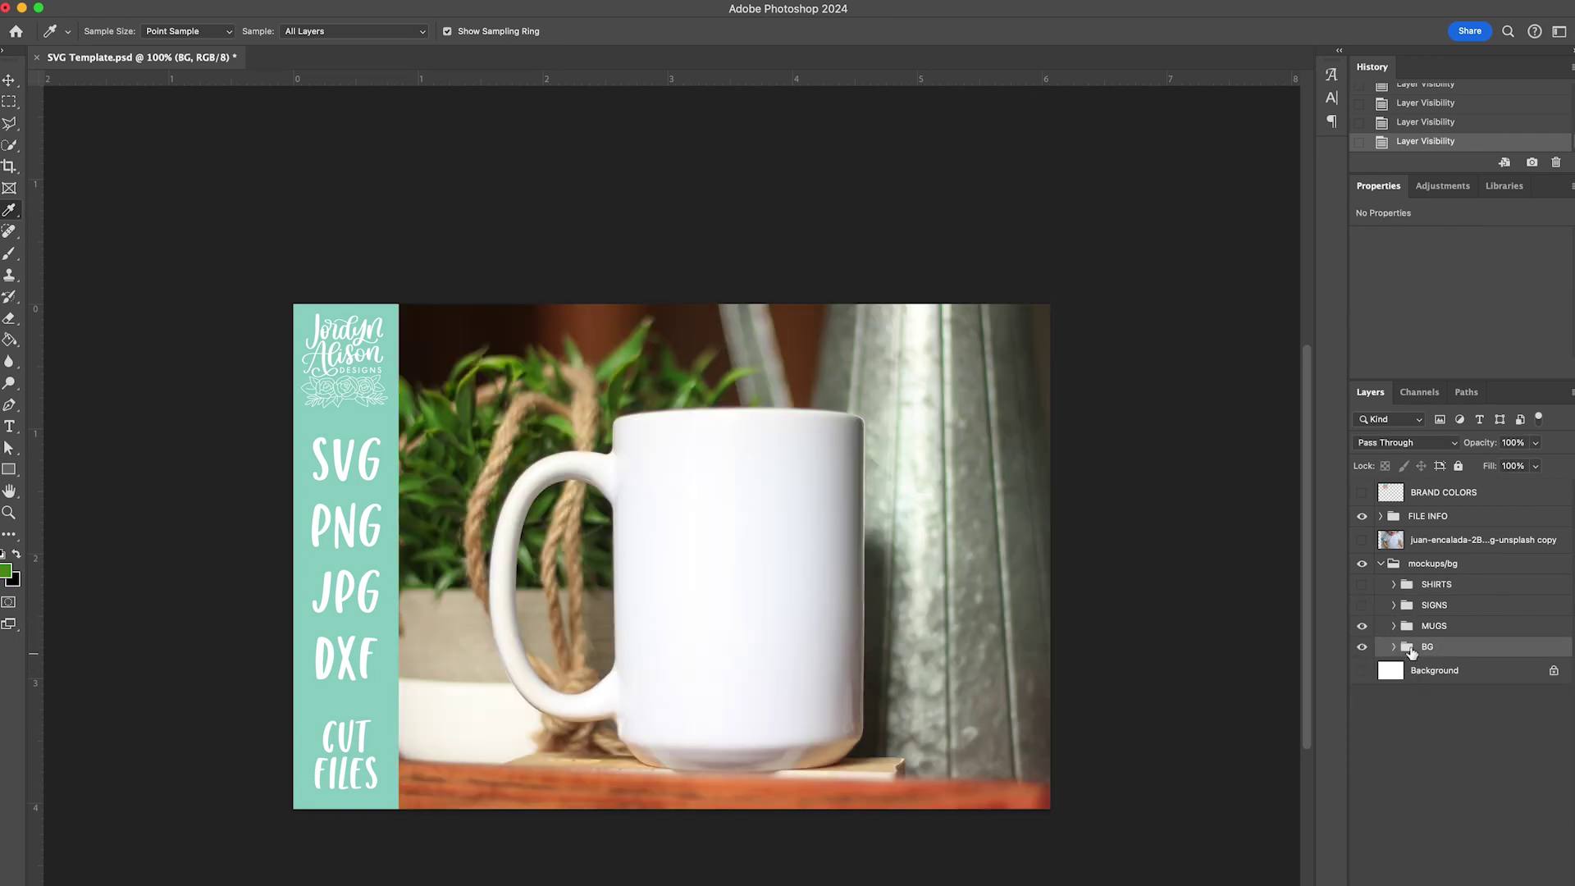
Expand the MUGS group to look through its mug mockups
{"action": "left_click", "coordinate": [1392, 626]}
{"action": "scroll", "coordinate": [1428, 719], "scroll_direction": "down", "scroll_amount": 2}
{"action": "scroll", "coordinate": [1428, 719], "scroll_direction": "up", "scroll_amount": 3}
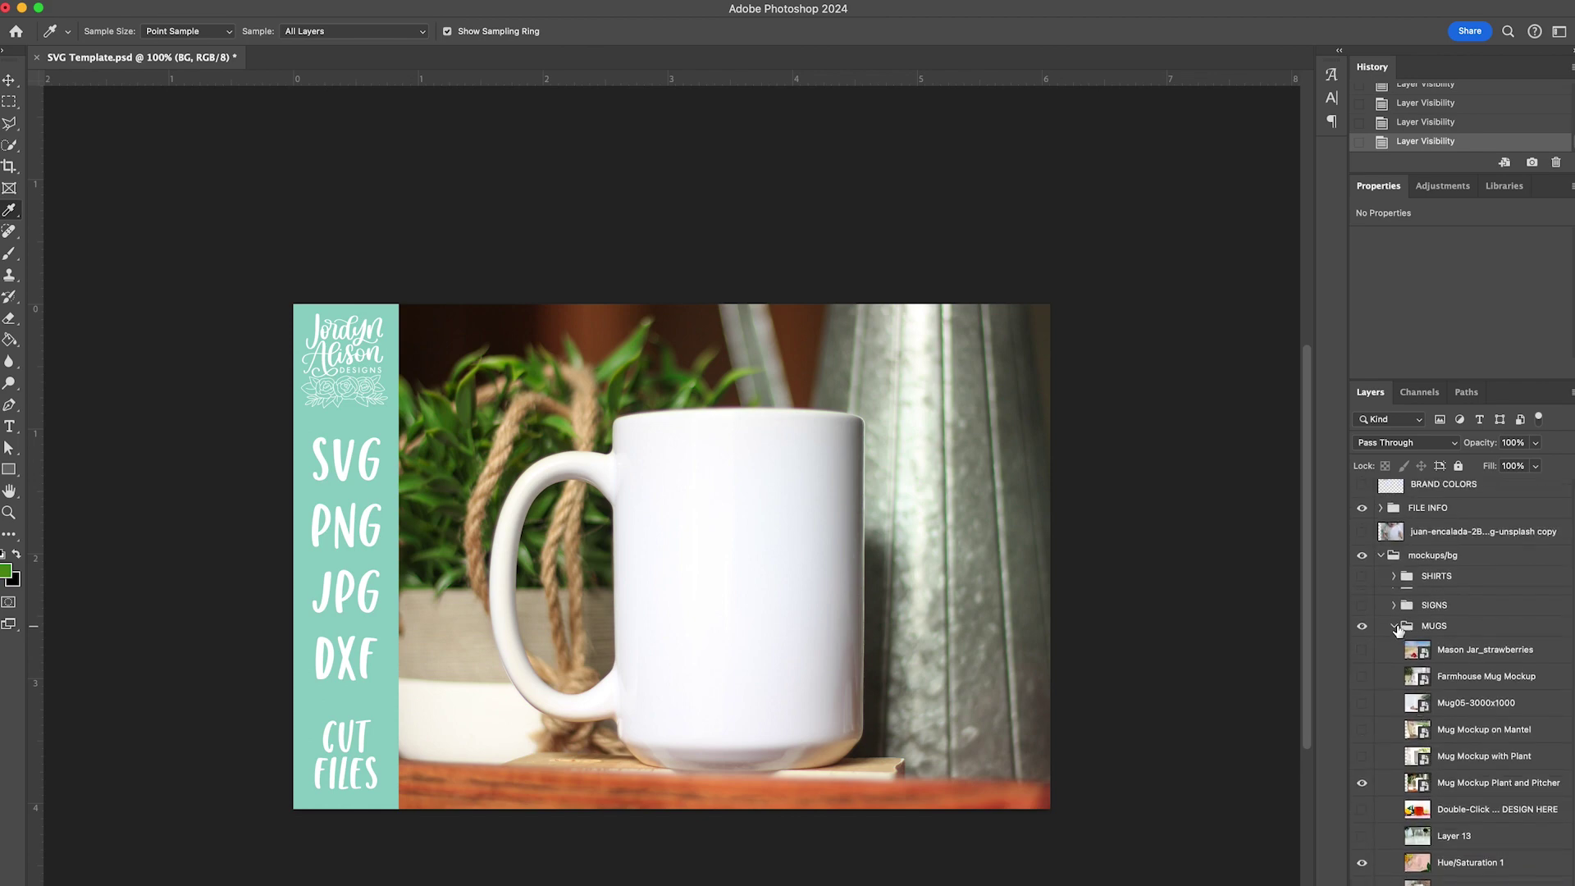
{"action": "left_click", "coordinate": [1394, 626]}
Turn on the SIGNS group and browse its sign mockups
{"action": "left_click", "coordinate": [1362, 606]}
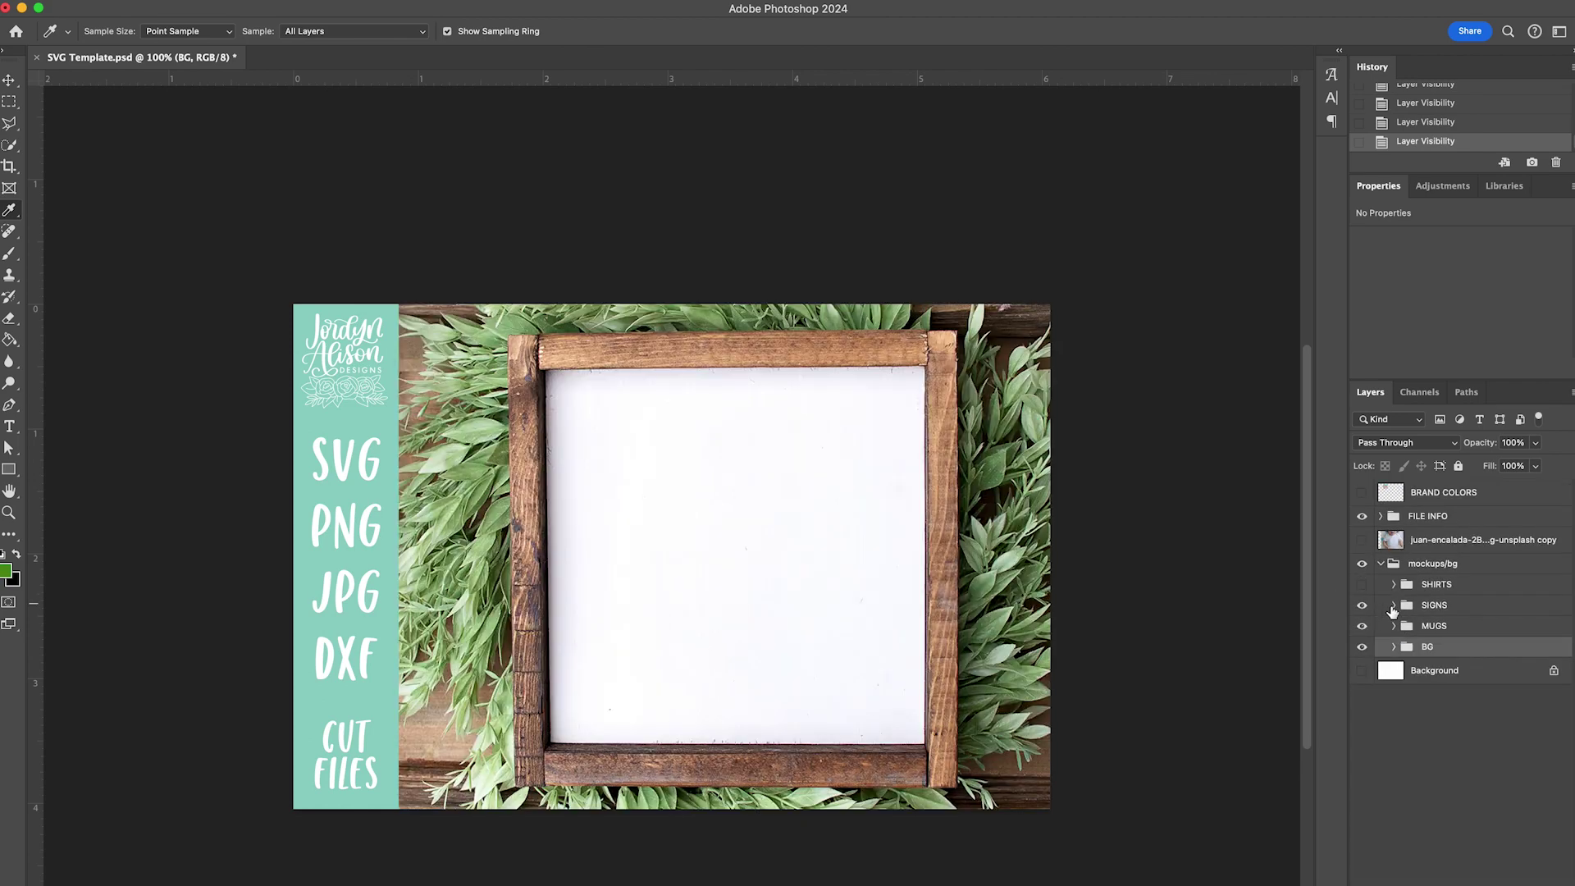
{"action": "left_click", "coordinate": [1394, 604]}
{"action": "scroll", "coordinate": [1423, 674], "scroll_direction": "down", "scroll_amount": 1}
{"action": "scroll", "coordinate": [1423, 674], "scroll_direction": "down", "scroll_amount": 3}
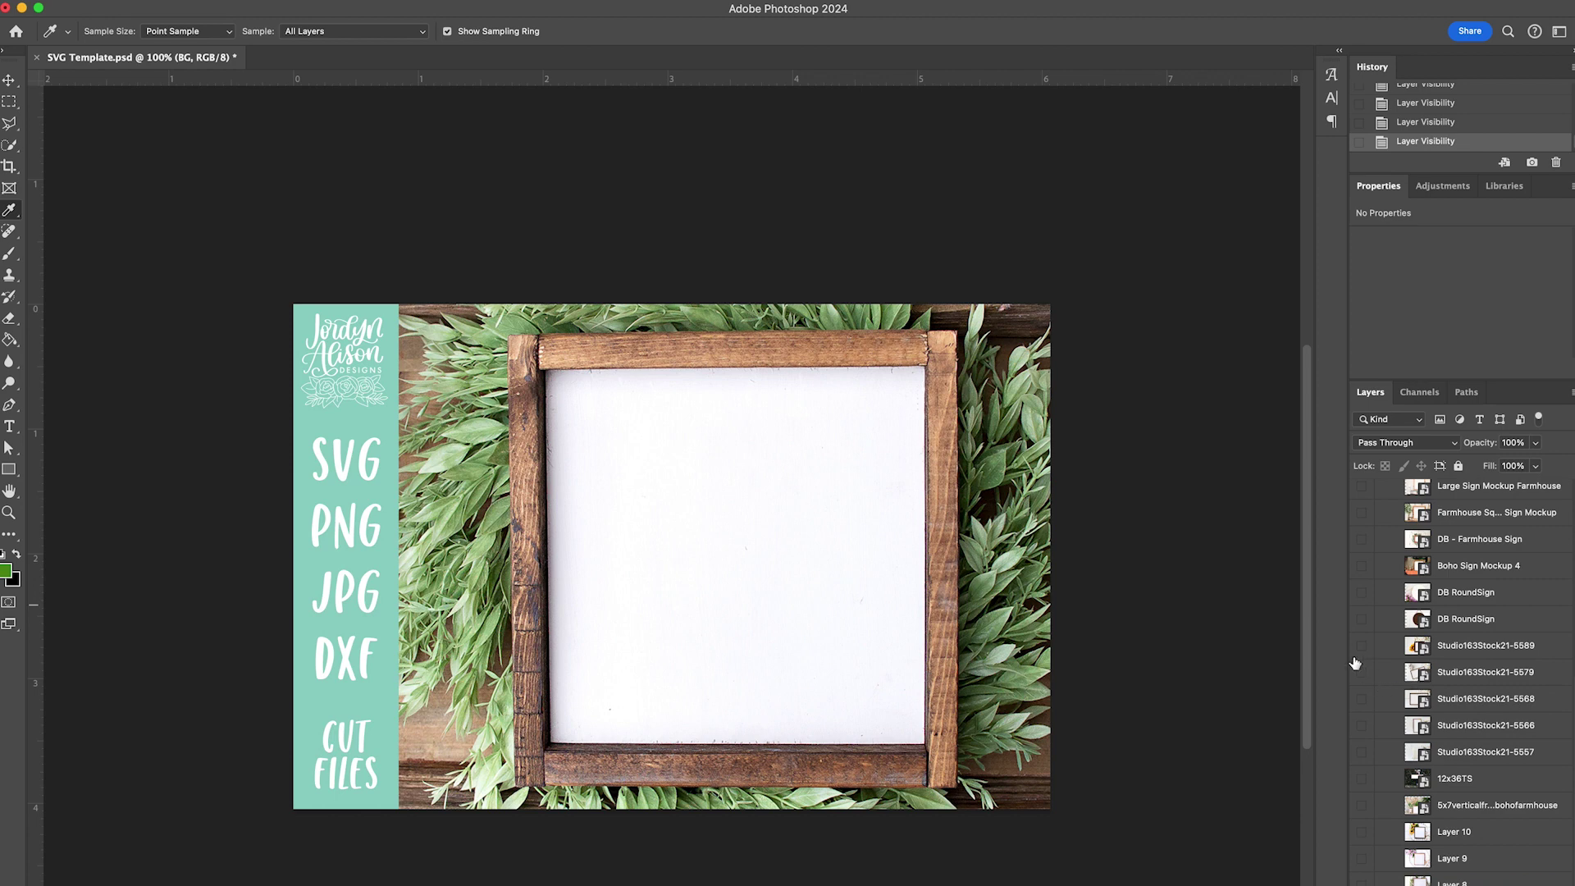
{"action": "scroll", "coordinate": [1368, 672], "scroll_direction": "up", "scroll_amount": 4}
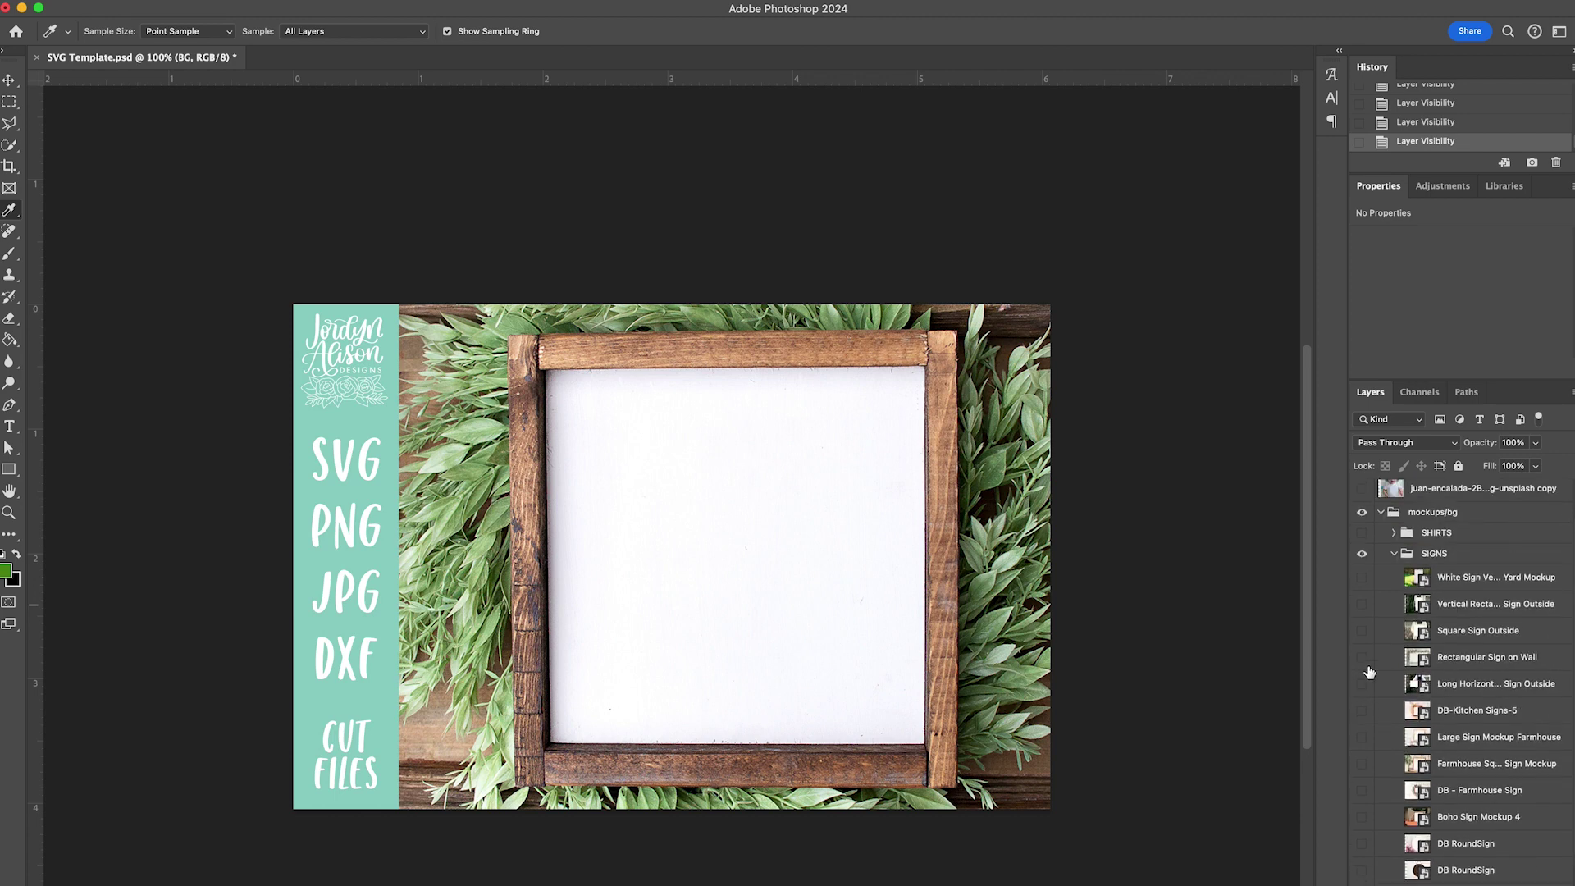
{"action": "left_click", "coordinate": [1393, 562]}
Turn the SHIRTS group back on to show the orange tee and expand its layers
{"action": "left_click", "coordinate": [1362, 584]}
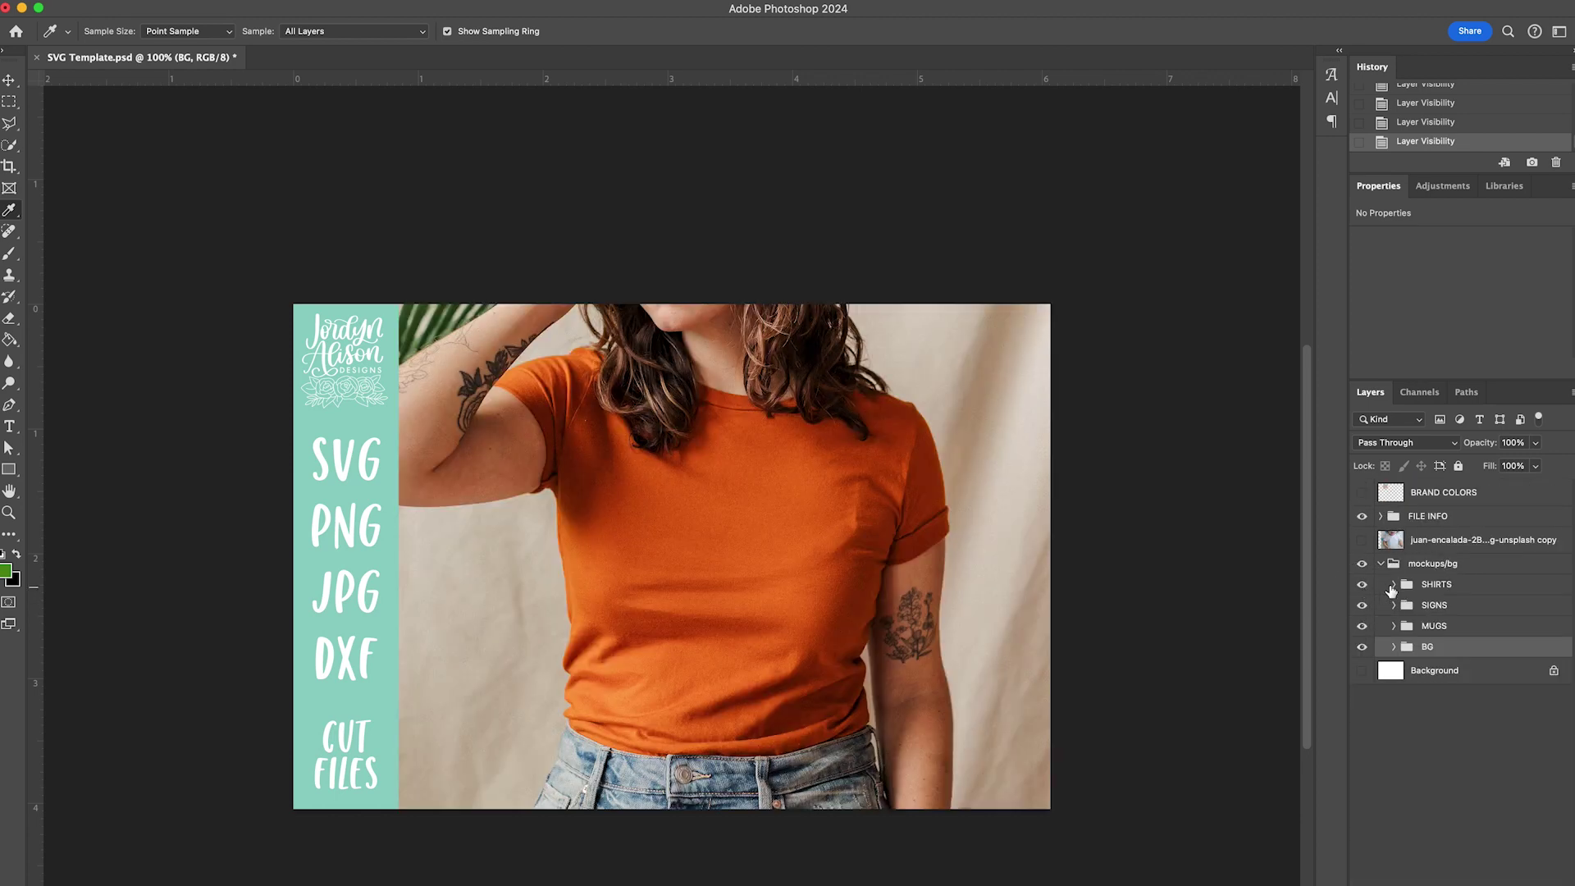
{"action": "left_click", "coordinate": [1393, 584]}
{"action": "scroll", "coordinate": [1423, 693], "scroll_direction": "down", "scroll_amount": 3}
{"action": "scroll", "coordinate": [1423, 693], "scroll_direction": "down", "scroll_amount": 3}
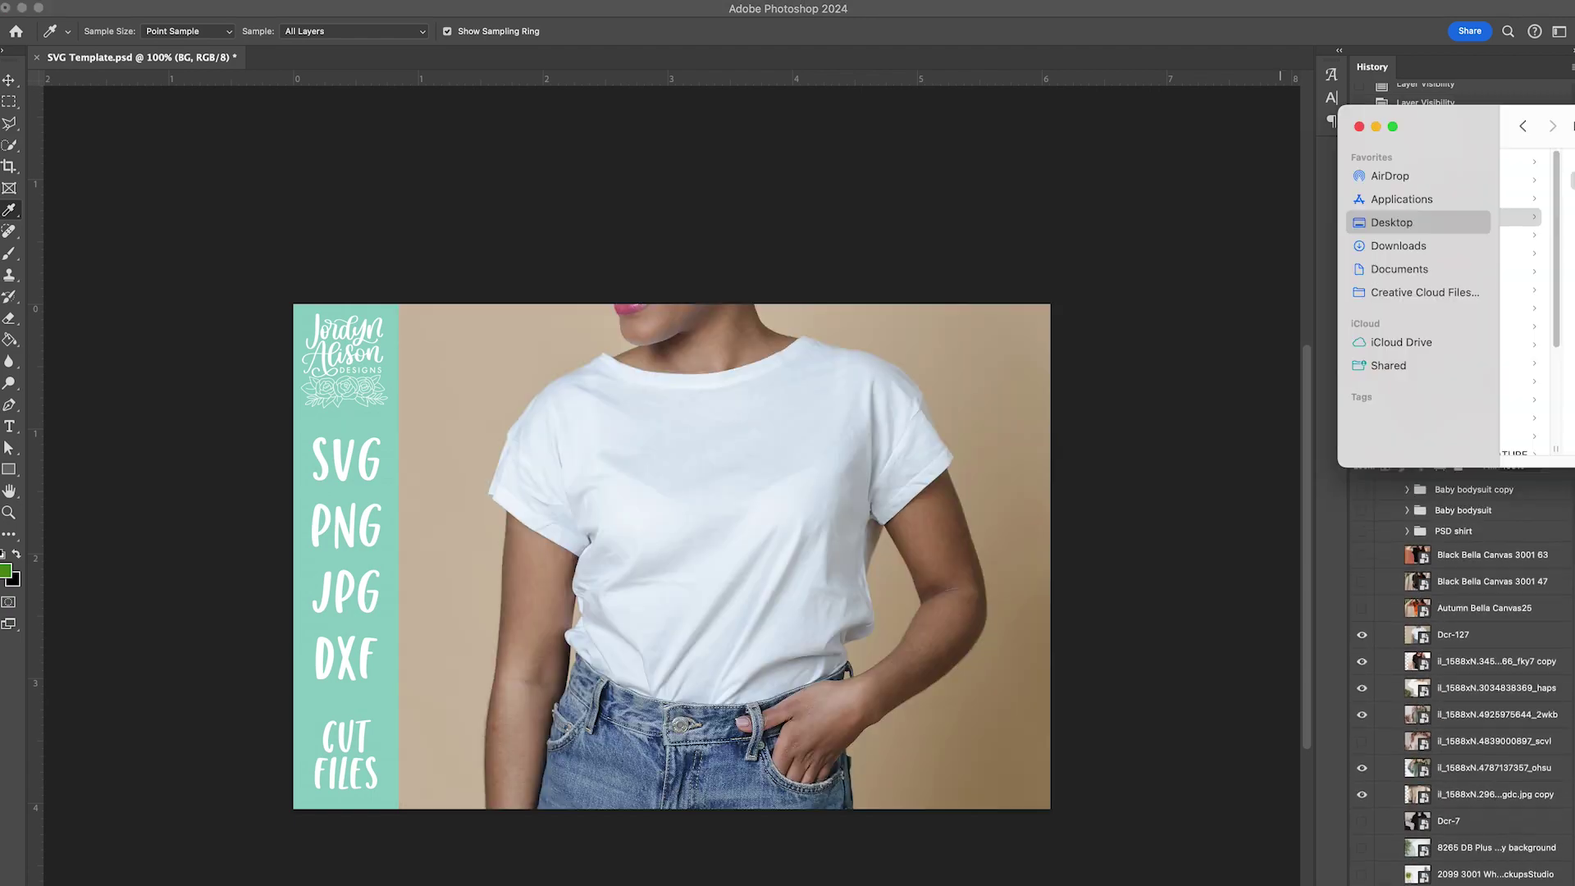
Place the Book Stack artwork onto the shirt mockup and commit it
{"action": "left_click_drag", "start_coordinate": [1542, 246], "coordinate": [661, 482]}
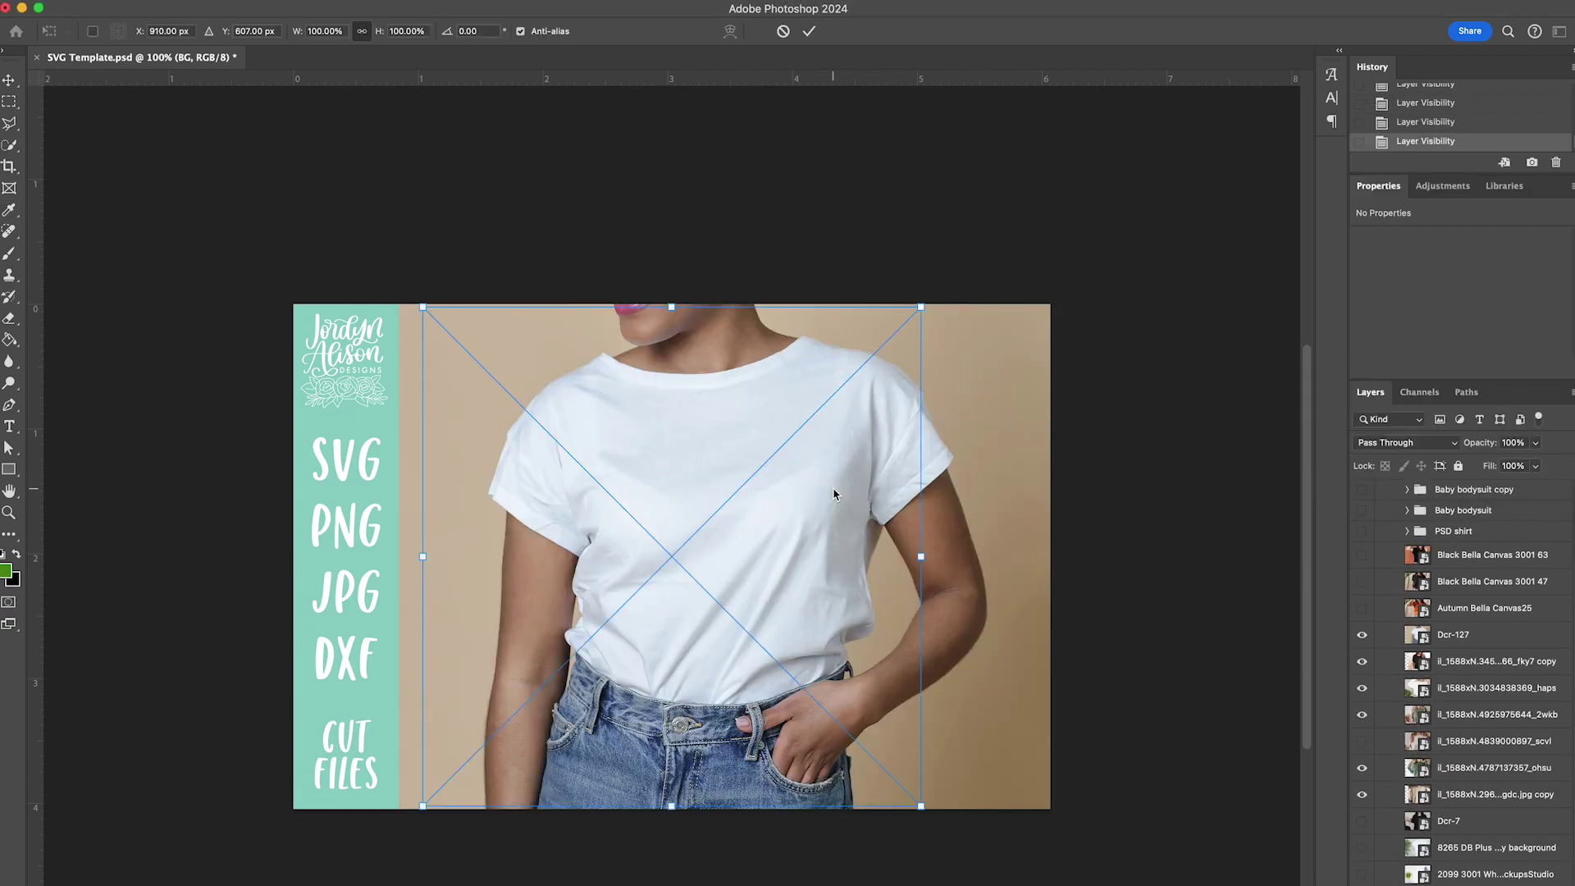
{"action": "key", "text": "Return"}
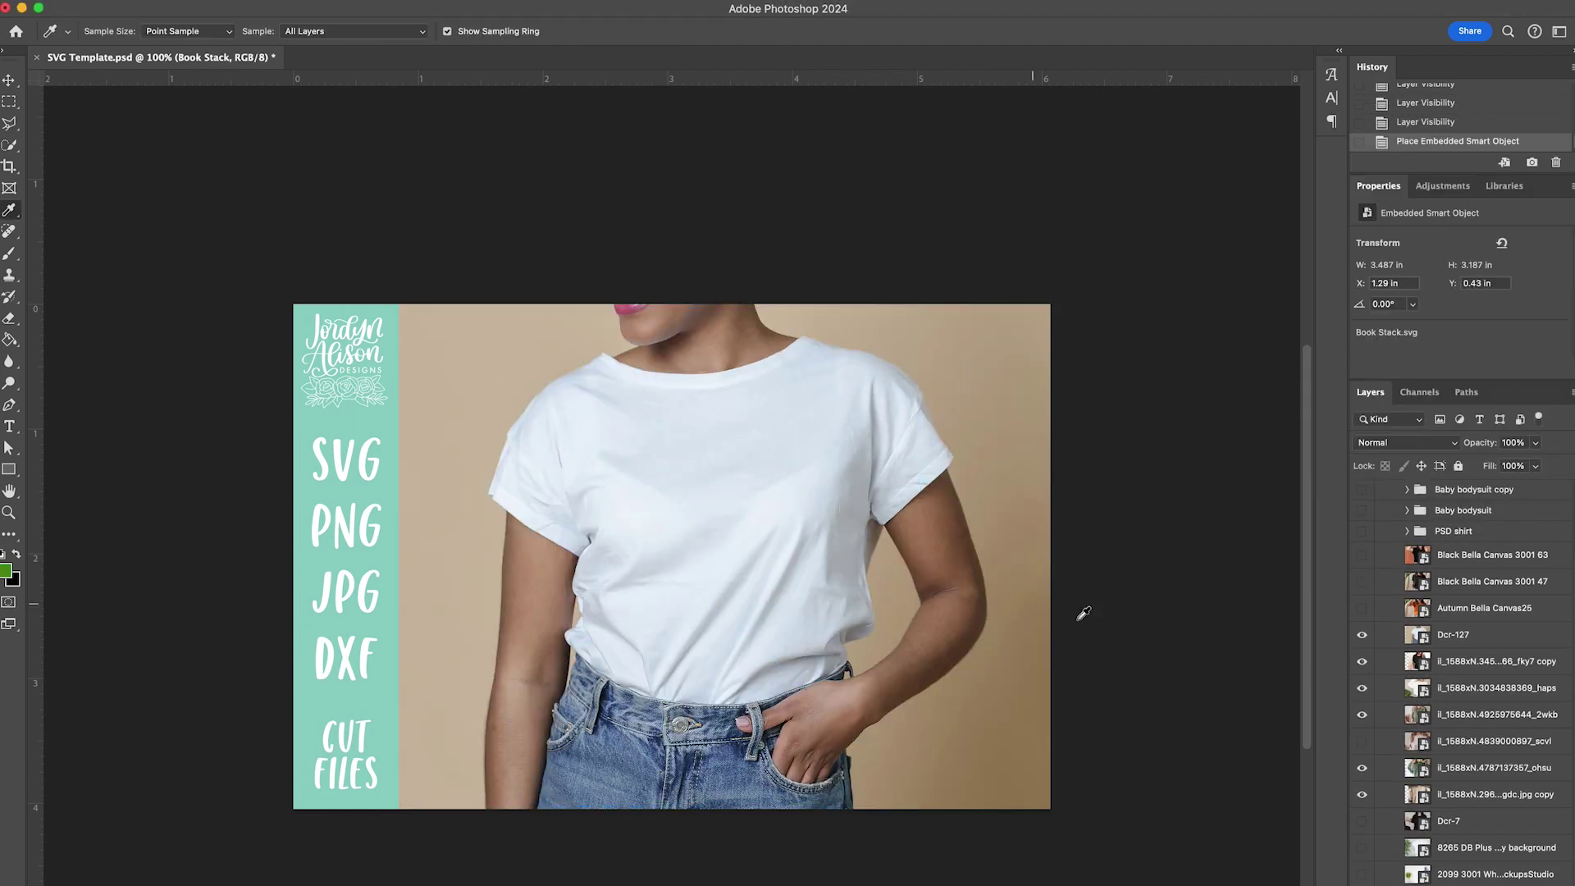
{"action": "scroll", "coordinate": [1480, 747], "scroll_direction": "down", "scroll_amount": 5}
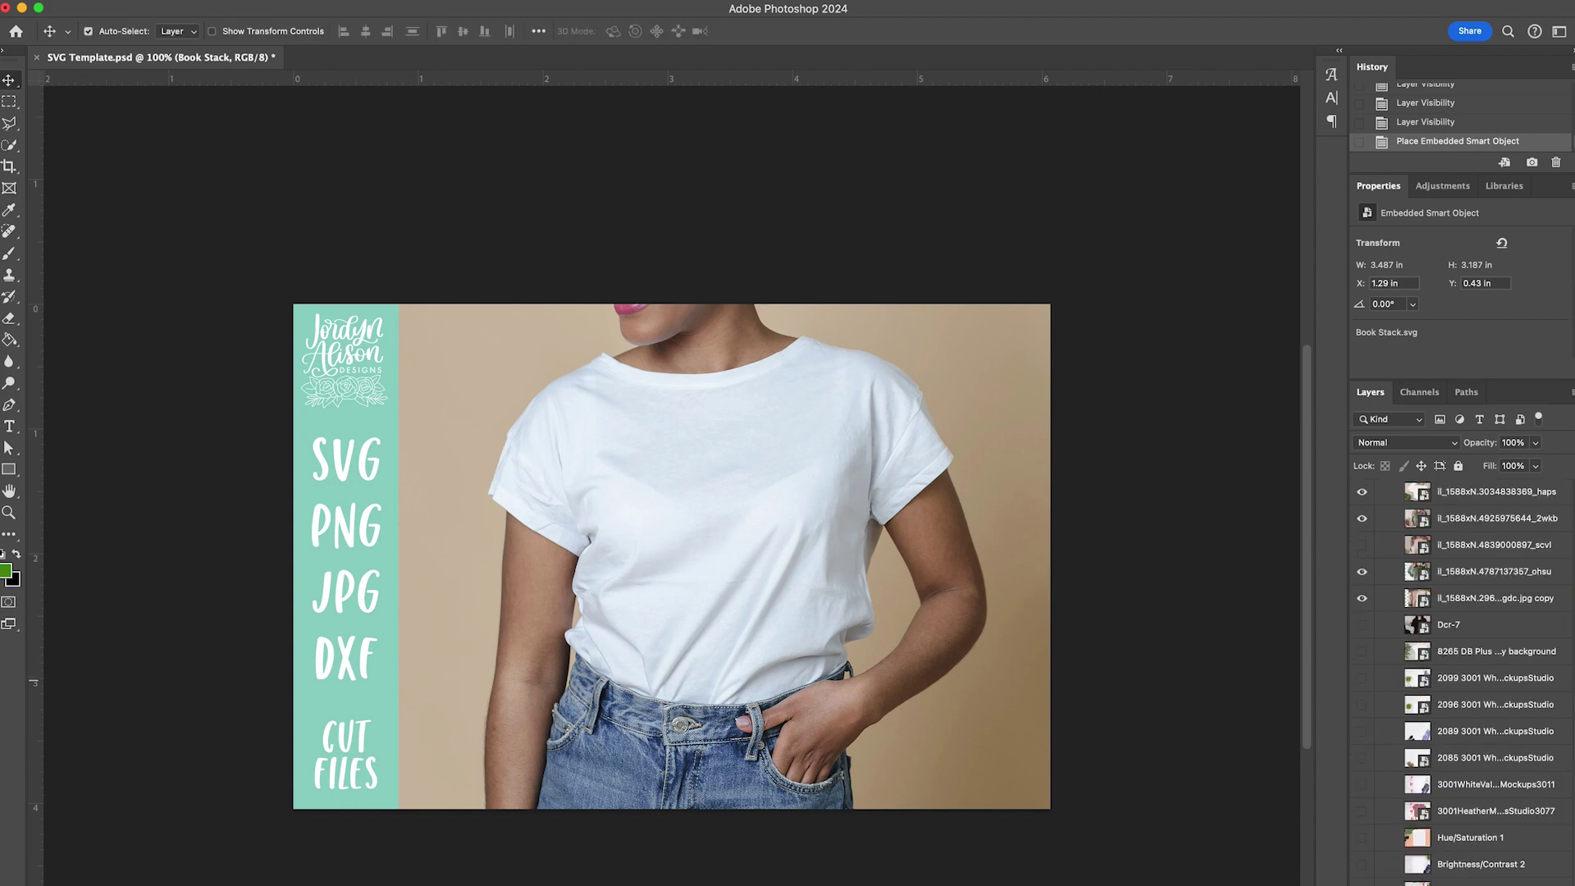
{"action": "scroll", "coordinate": [1460, 681], "scroll_direction": "up", "scroll_amount": 10}
{"action": "left_click_drag", "start_coordinate": [1460, 667], "coordinate": [1464, 558]}
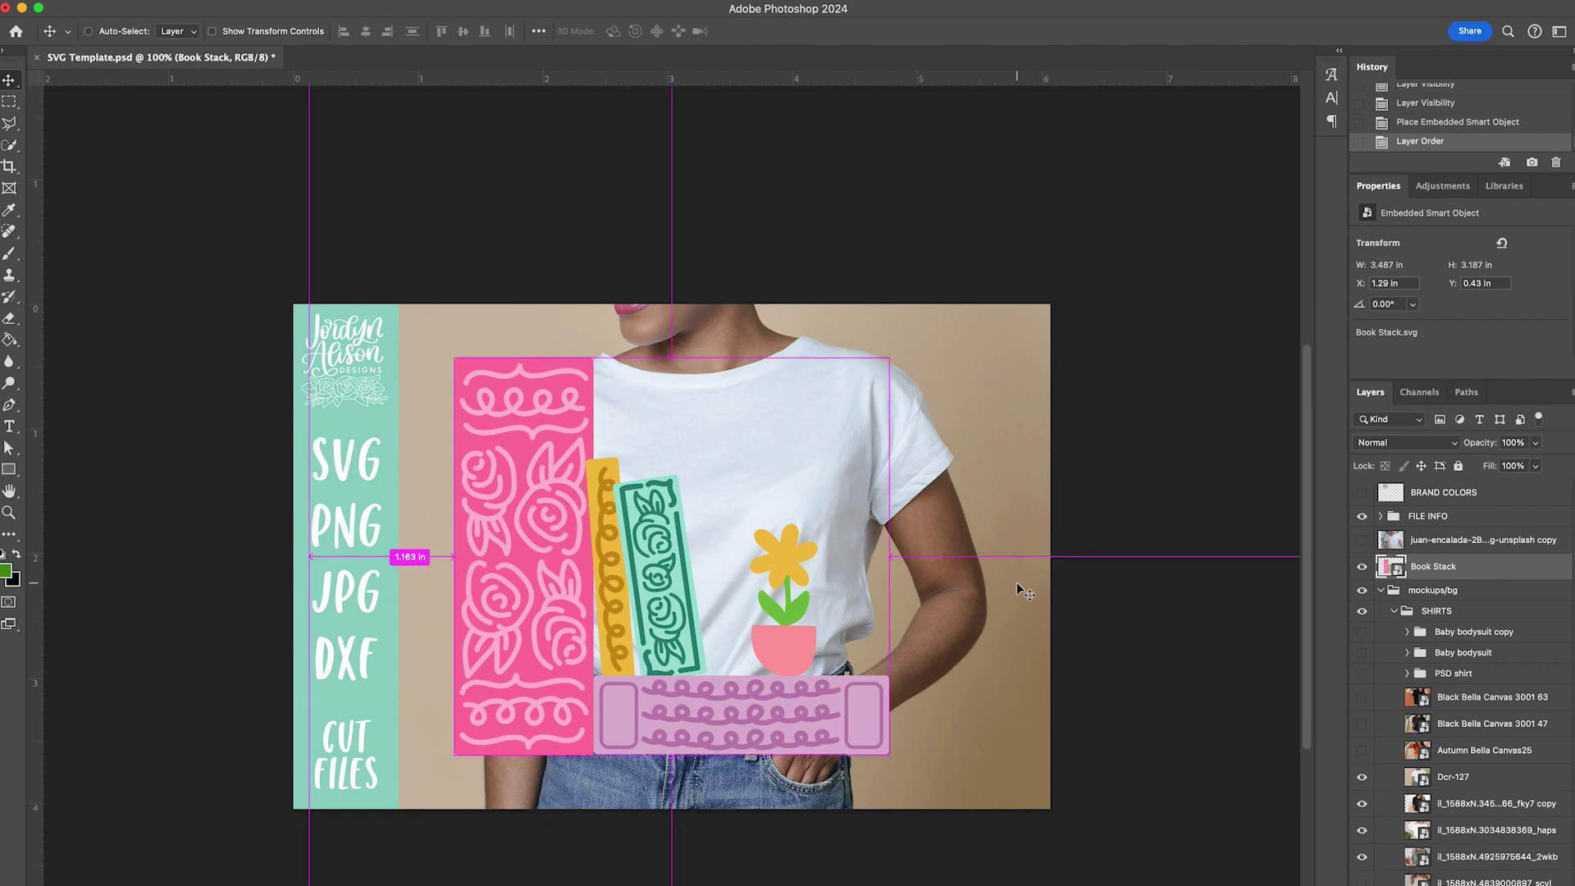
Scale the Book Stack down to about 56% and settle it on the white tee's chest
{"action": "key", "text": "super+t"}
{"action": "left_click_drag", "start_coordinate": [423, 806], "coordinate": [641, 588]}
{"action": "left_click_drag", "start_coordinate": [706, 518], "coordinate": [653, 606]}
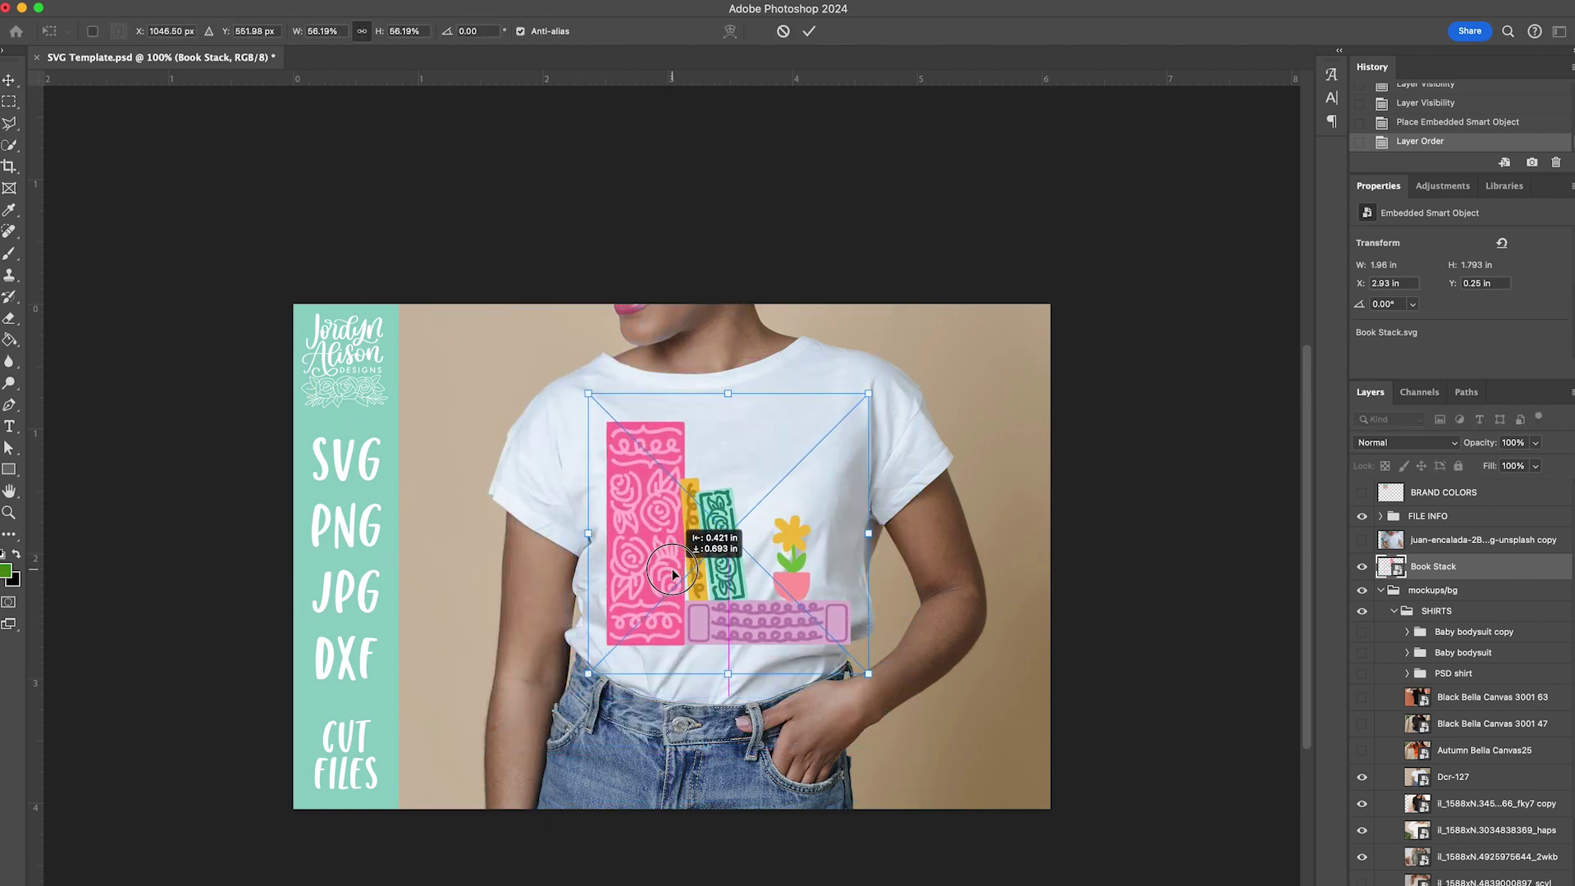
{"action": "left_click_drag", "start_coordinate": [592, 680], "coordinate": [663, 590]}
{"action": "key", "text": "Return"}
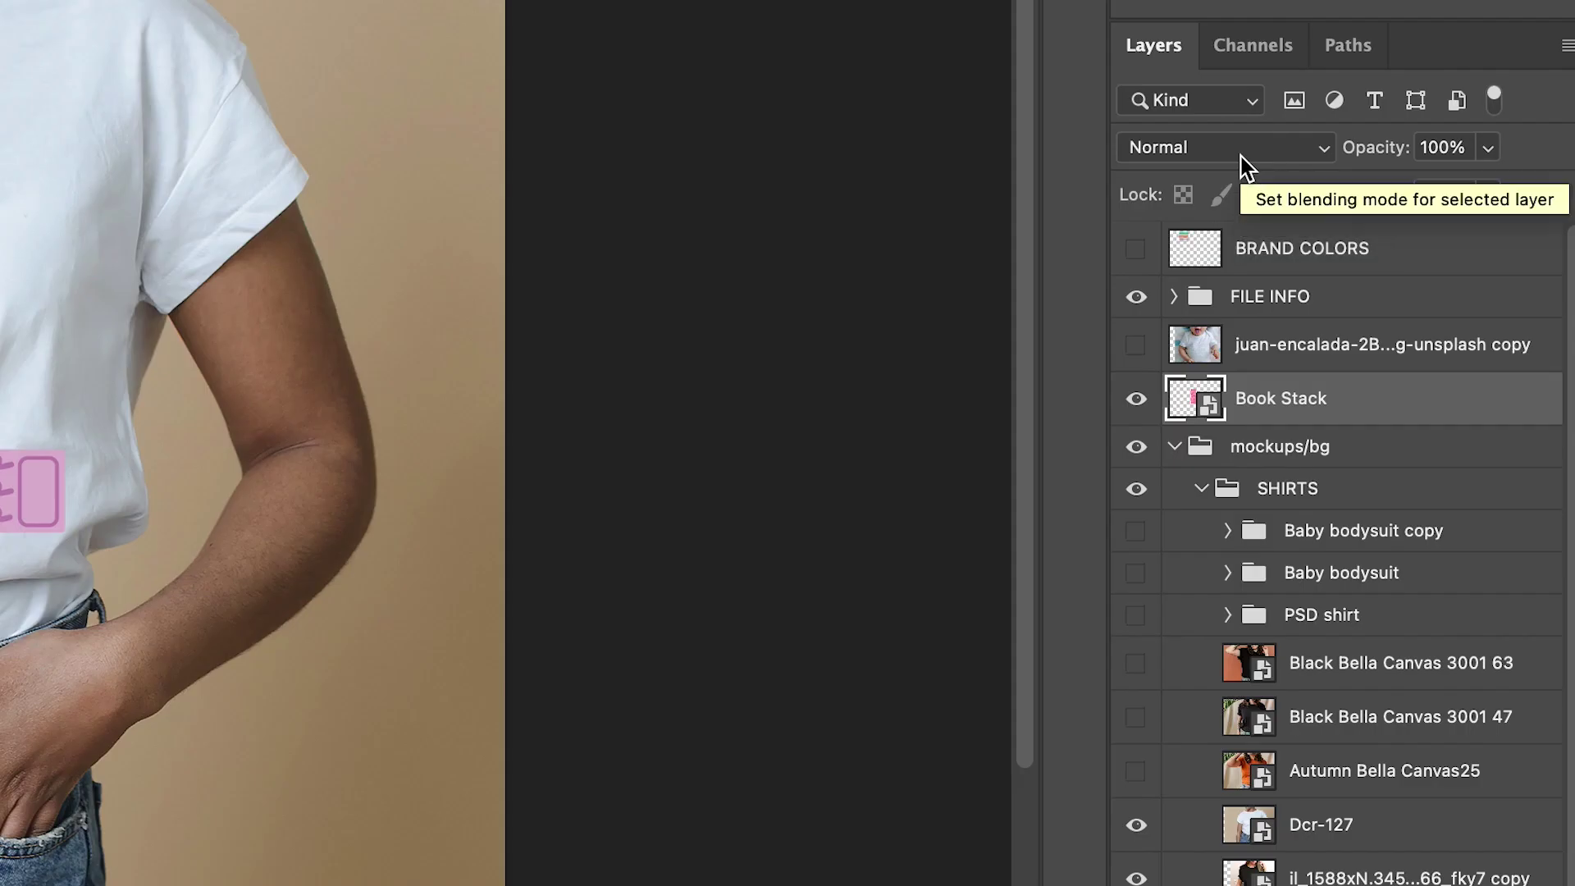
Set the Book Stack layer to Multiply, comparing it against the unblended version in History
{"action": "left_click", "coordinate": [1412, 444]}
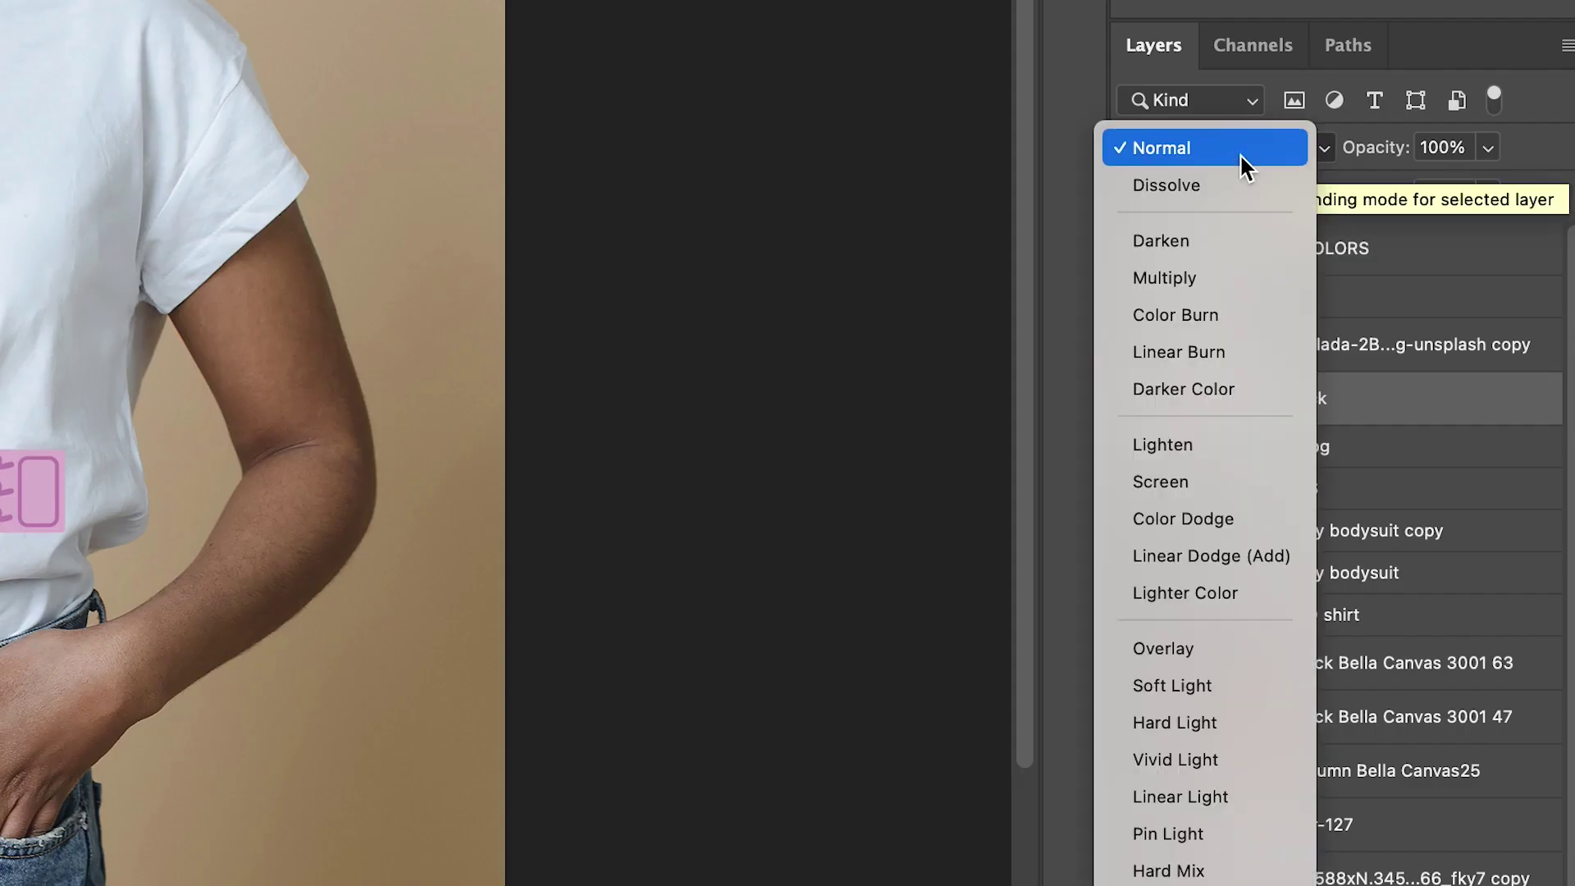
{"action": "left_click", "coordinate": [1169, 279]}
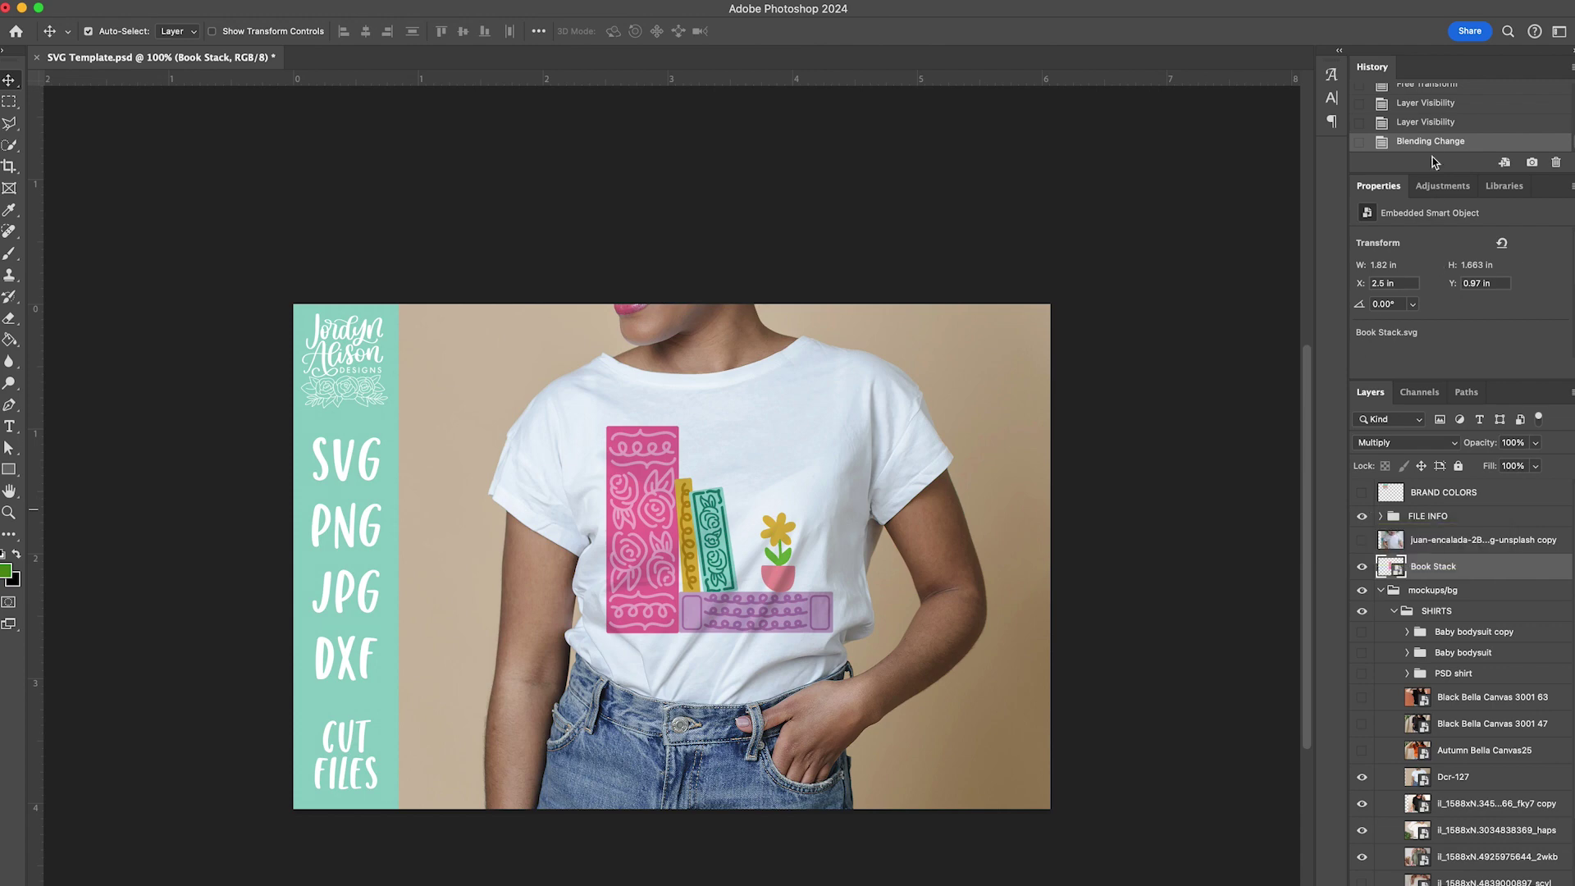
{"action": "left_click", "coordinate": [1425, 122]}
{"action": "left_click", "coordinate": [1427, 122]}
{"action": "left_click", "coordinate": [1428, 141]}
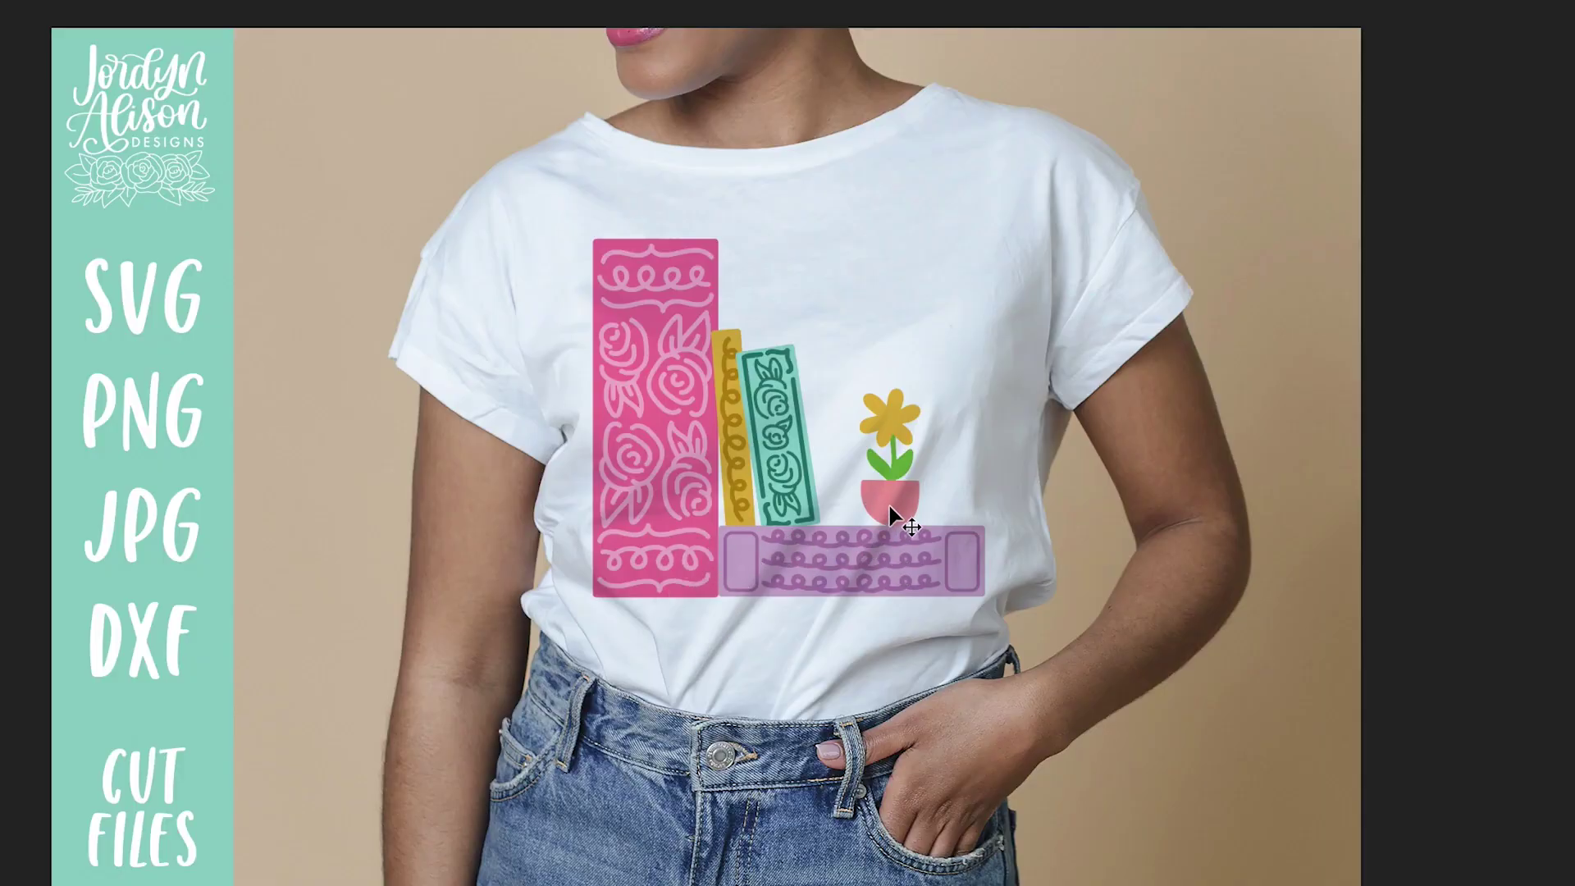
{"action": "left_click", "coordinate": [1415, 128]}
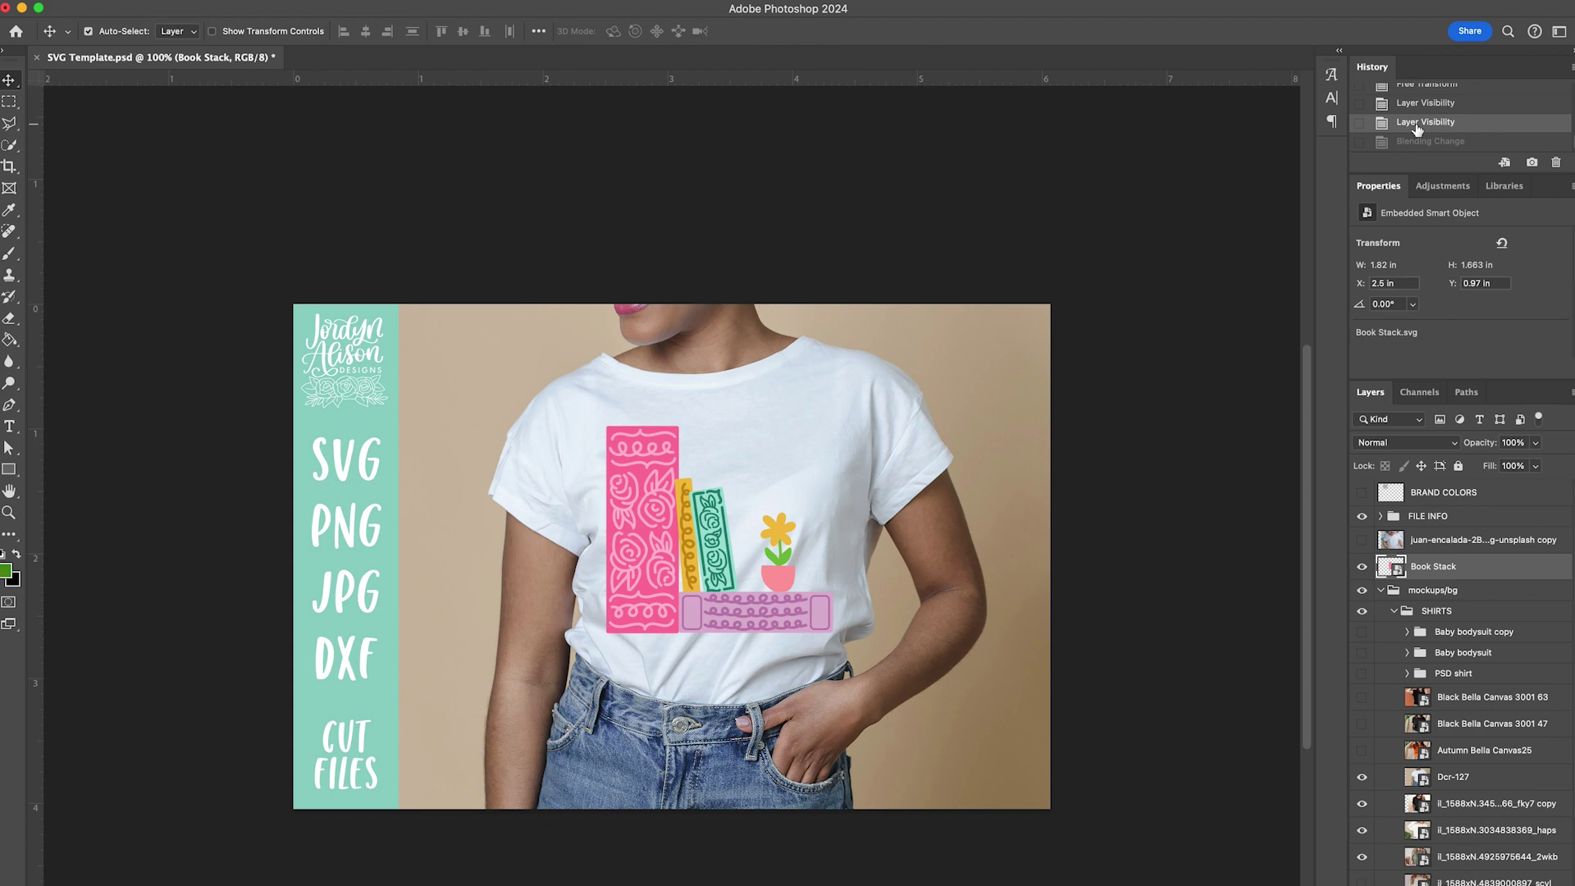
{"action": "left_click", "coordinate": [1421, 144]}
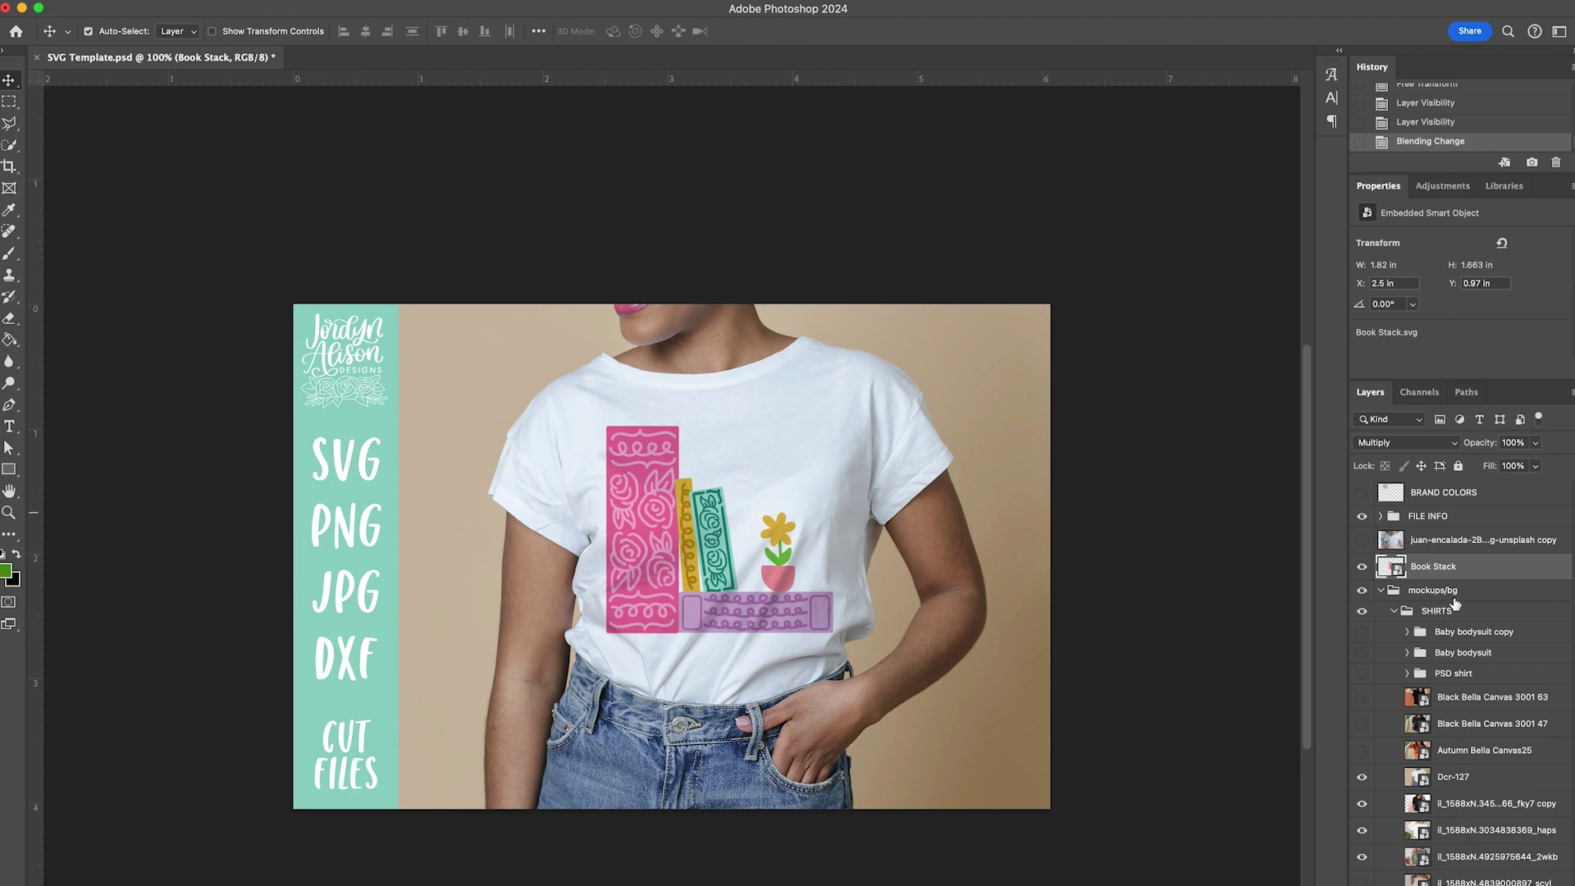
Preview the design on the green sweatshirt and green tee mockups, then restore the white tee
{"action": "scroll", "coordinate": [1380, 699], "scroll_direction": "down", "scroll_amount": 5}
{"action": "left_click", "coordinate": [1362, 636]}
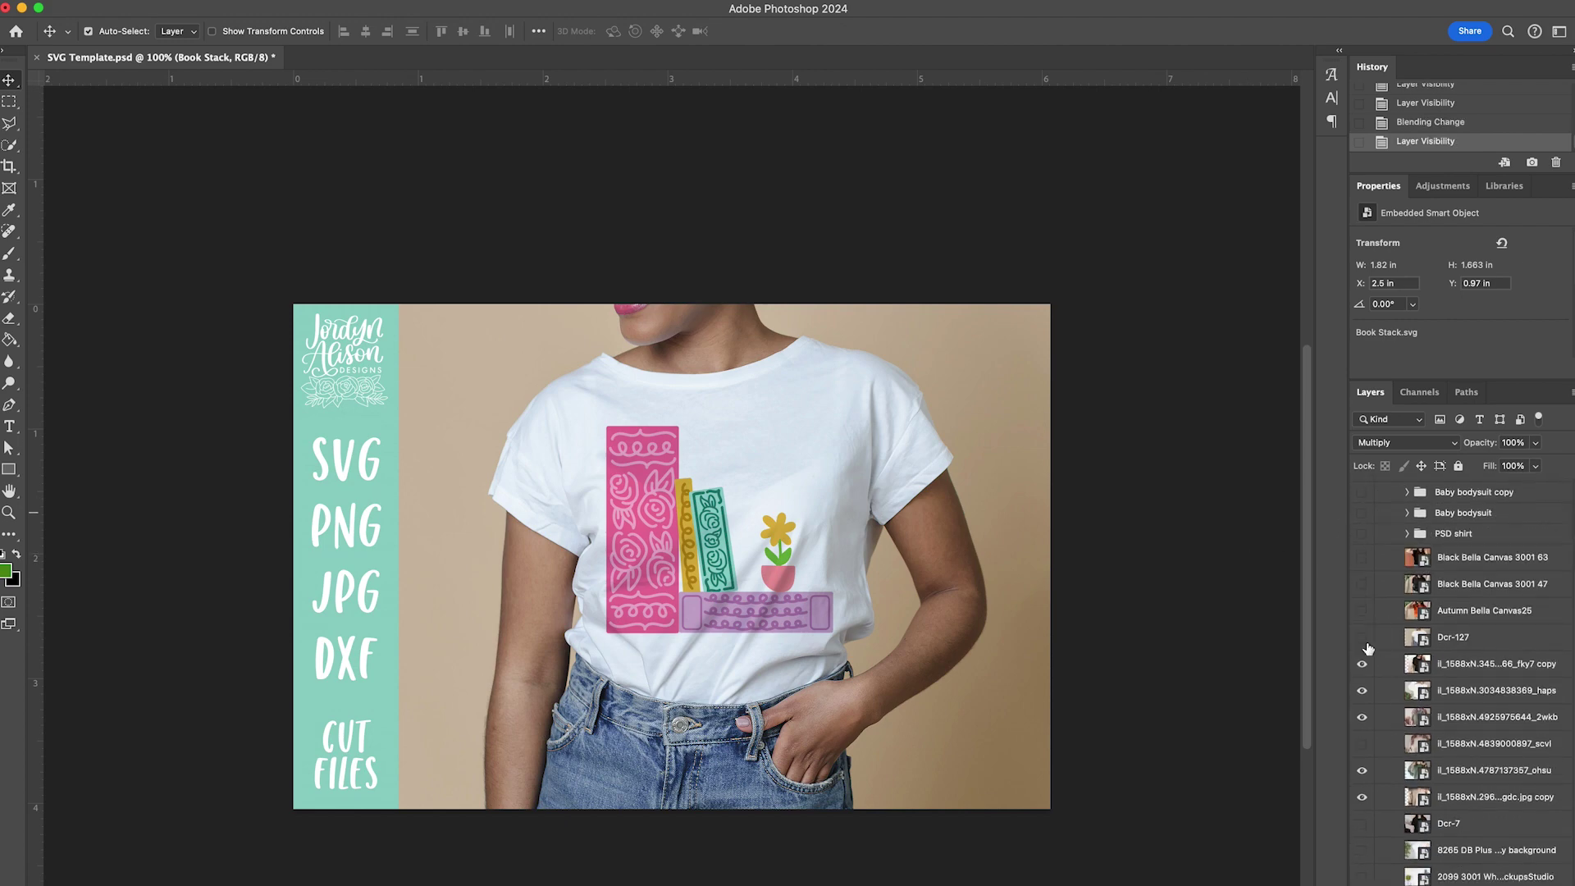
{"action": "left_click_drag", "start_coordinate": [1362, 663], "coordinate": [1362, 690]}
{"action": "left_click", "coordinate": [1362, 717]}
{"action": "left_click_drag", "start_coordinate": [1363, 753], "coordinate": [1363, 717]}
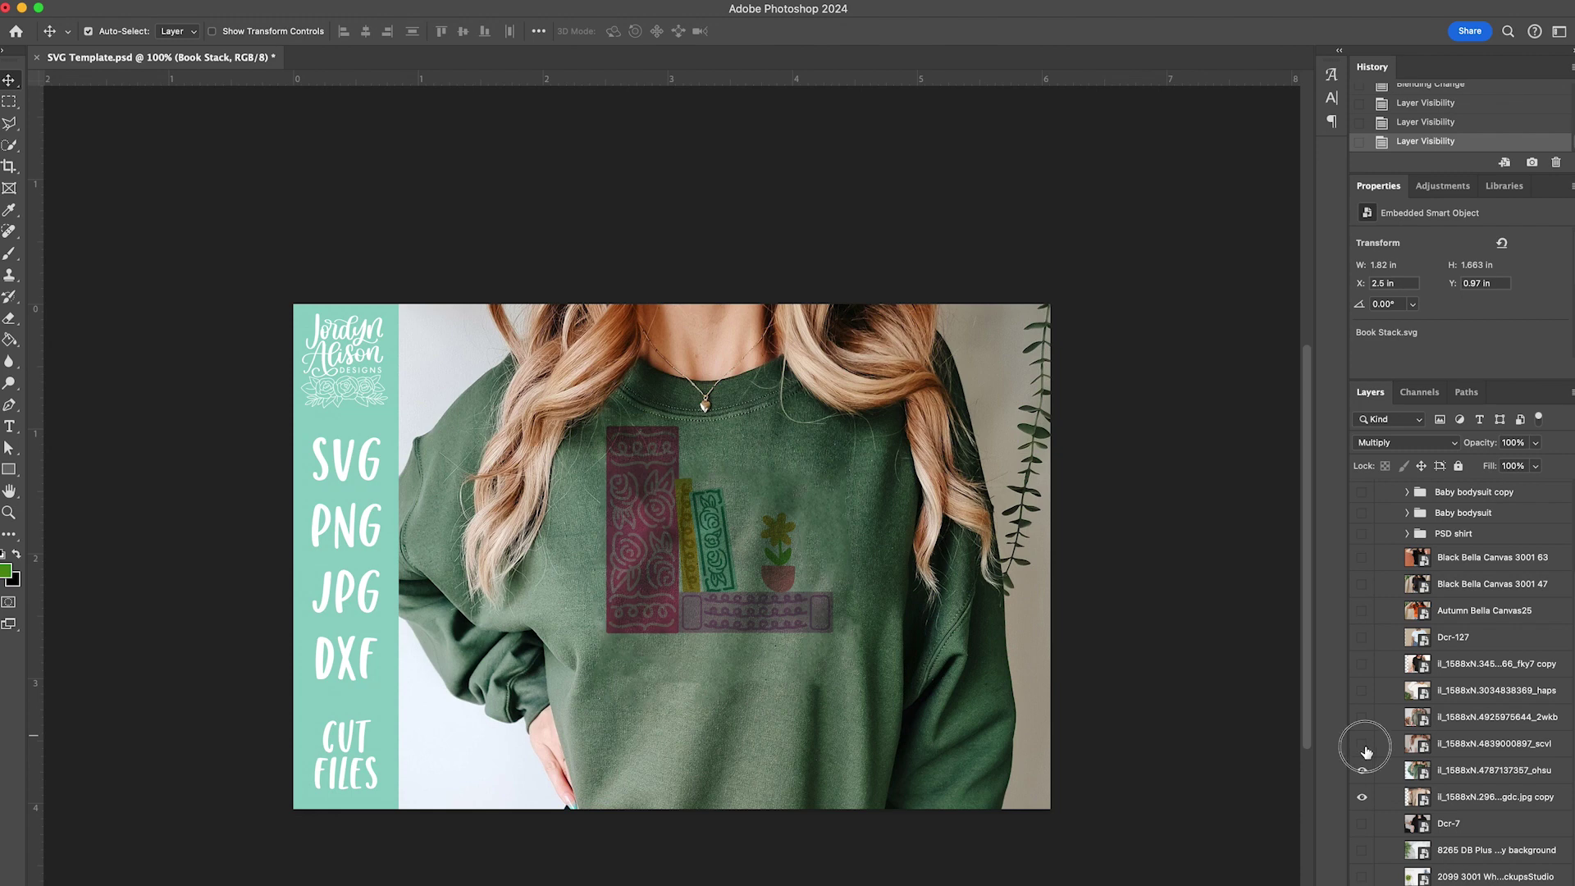
{"action": "left_click", "coordinate": [1362, 637]}
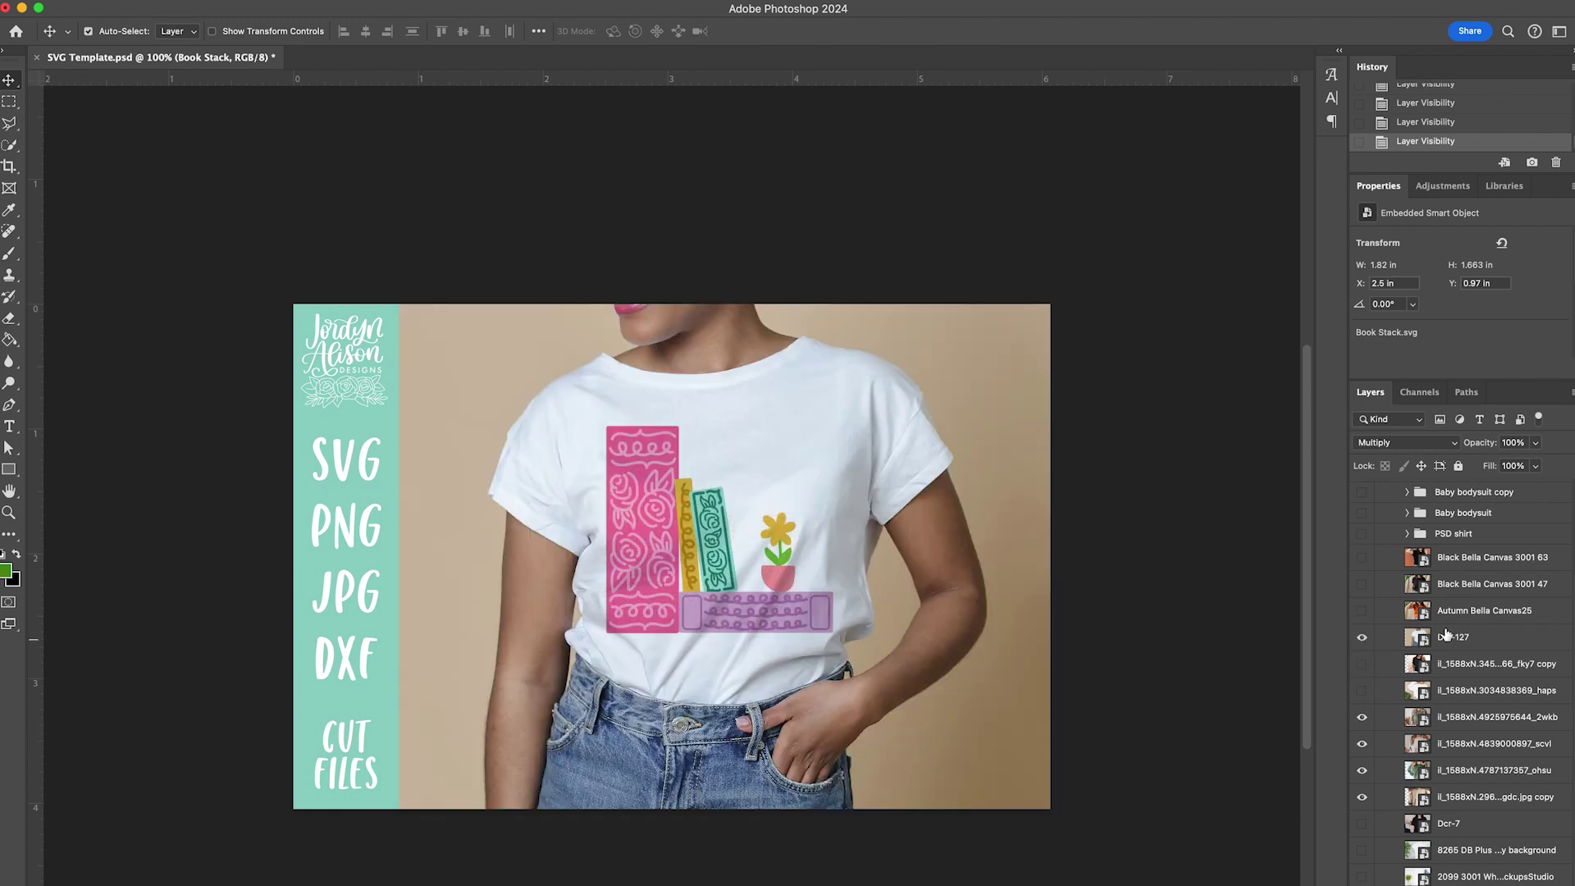
Open Image Size, showing 1820 × 1214 px at 300 Pixels/Inch
{"action": "scroll", "coordinate": [1415, 644], "scroll_direction": "up", "scroll_amount": 5}
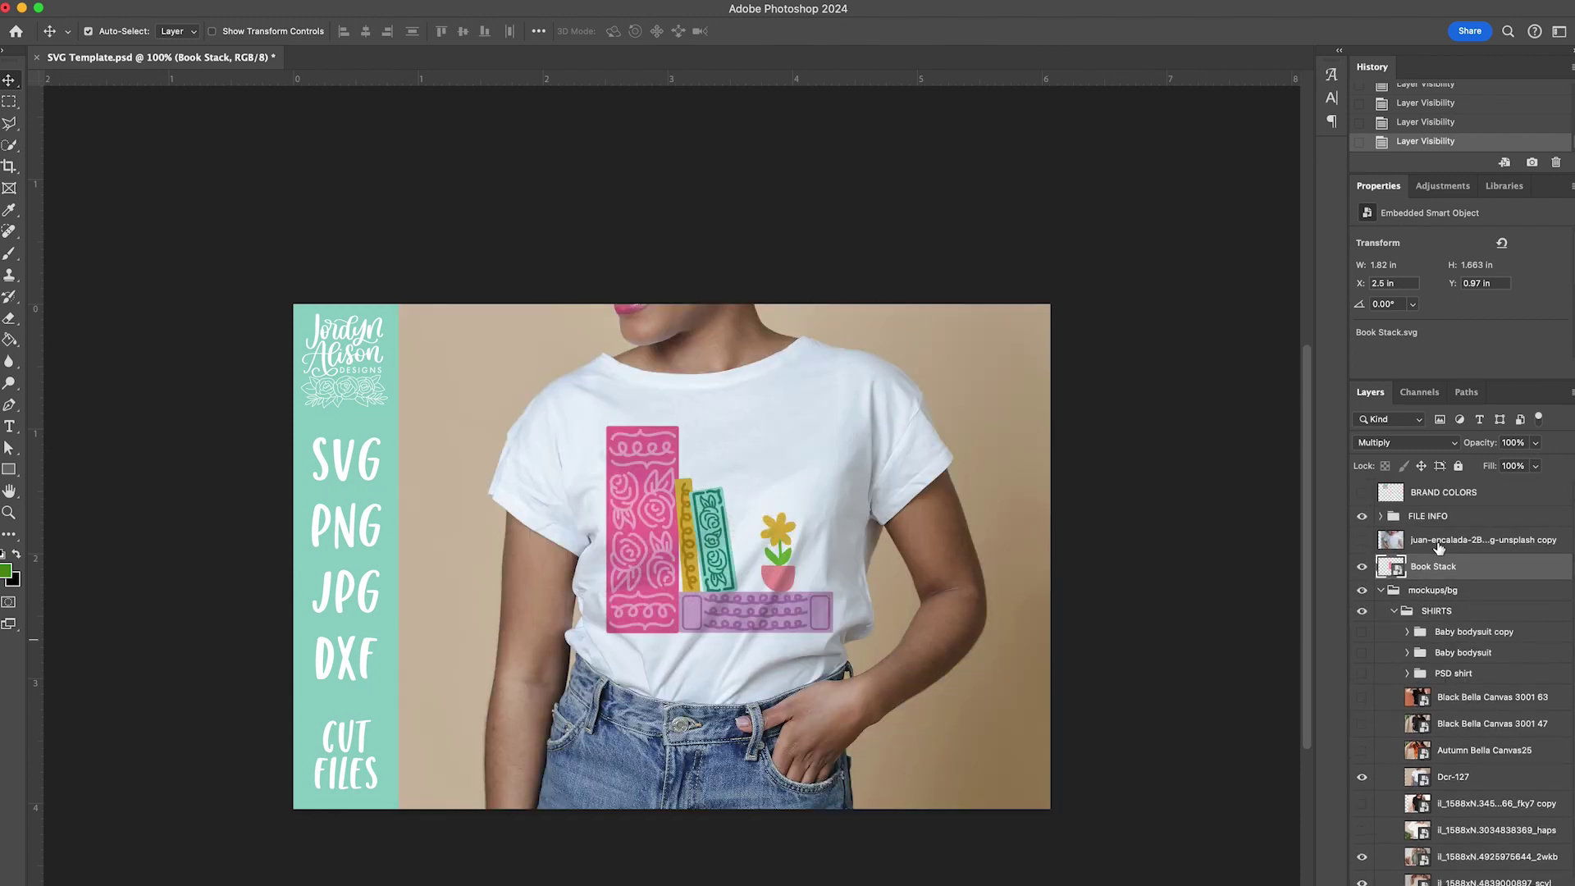
{"action": "scroll", "coordinate": [1409, 703], "scroll_direction": "down", "scroll_amount": 3}
{"action": "scroll", "coordinate": [1405, 689], "scroll_direction": "up", "scroll_amount": 5}
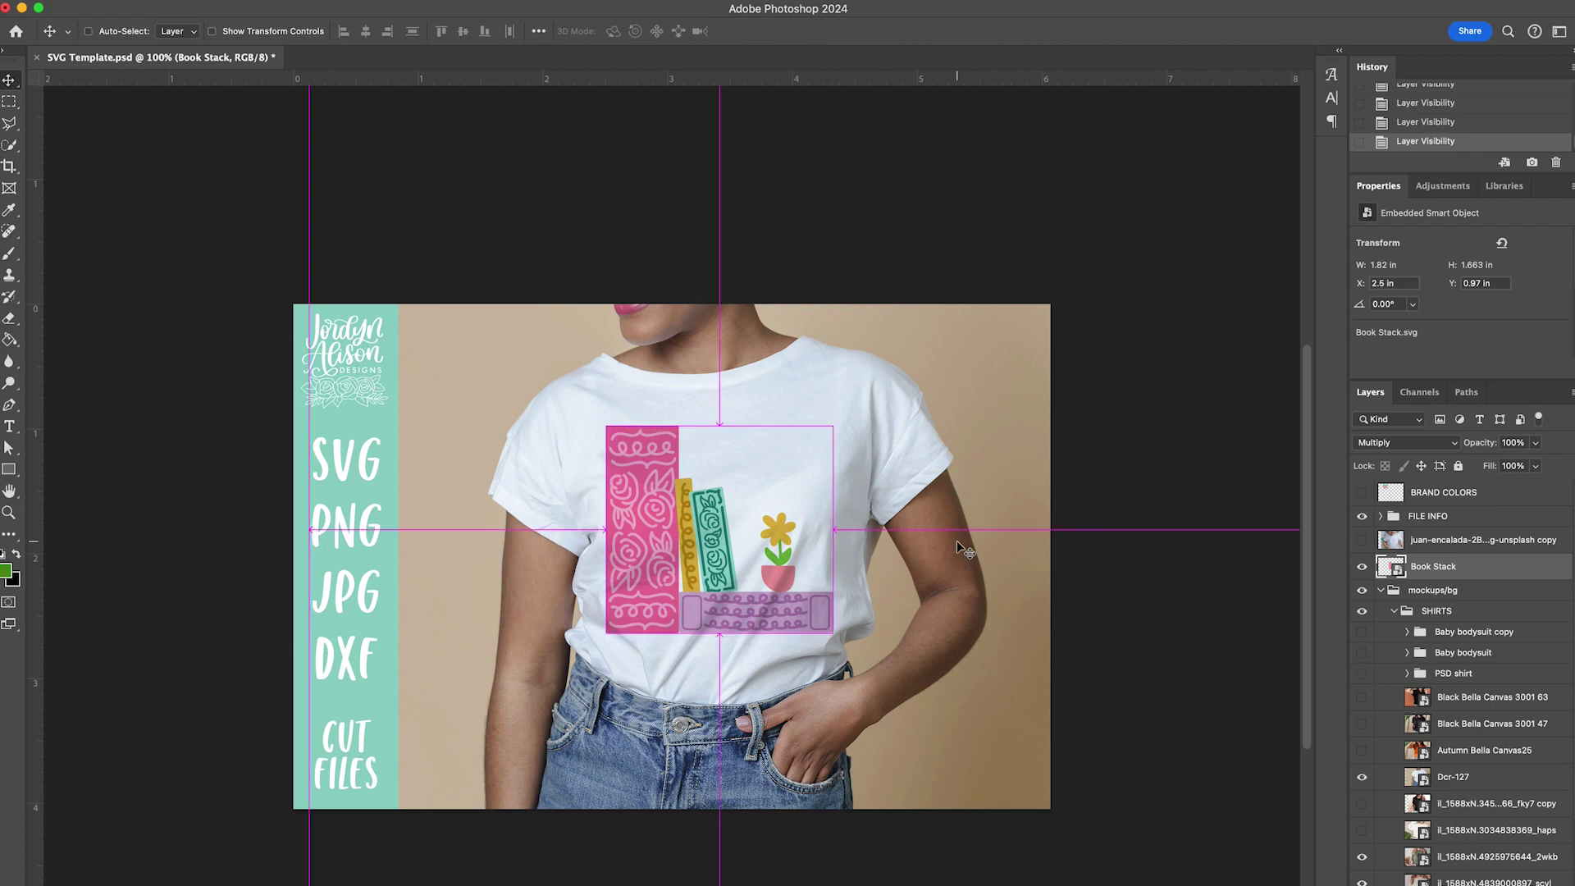
{"action": "key", "text": "super"}
{"action": "key", "text": "super+alt+i"}
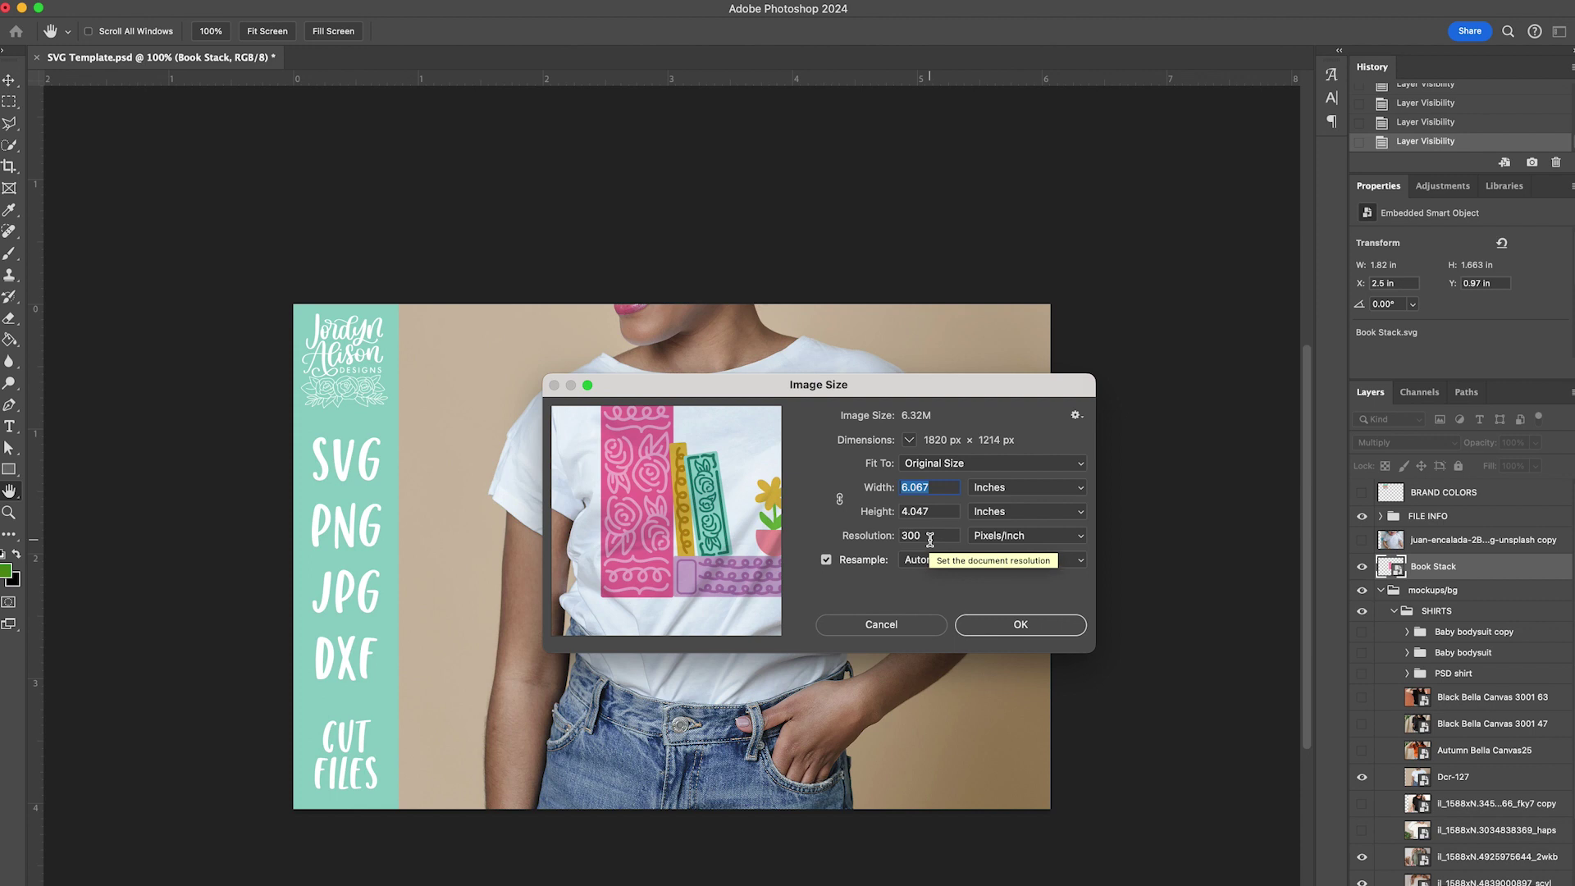
Change the resolution to 240 Pixels/Inch, making the image 1456 × 971 px
{"action": "double_click", "coordinate": [931, 537]}
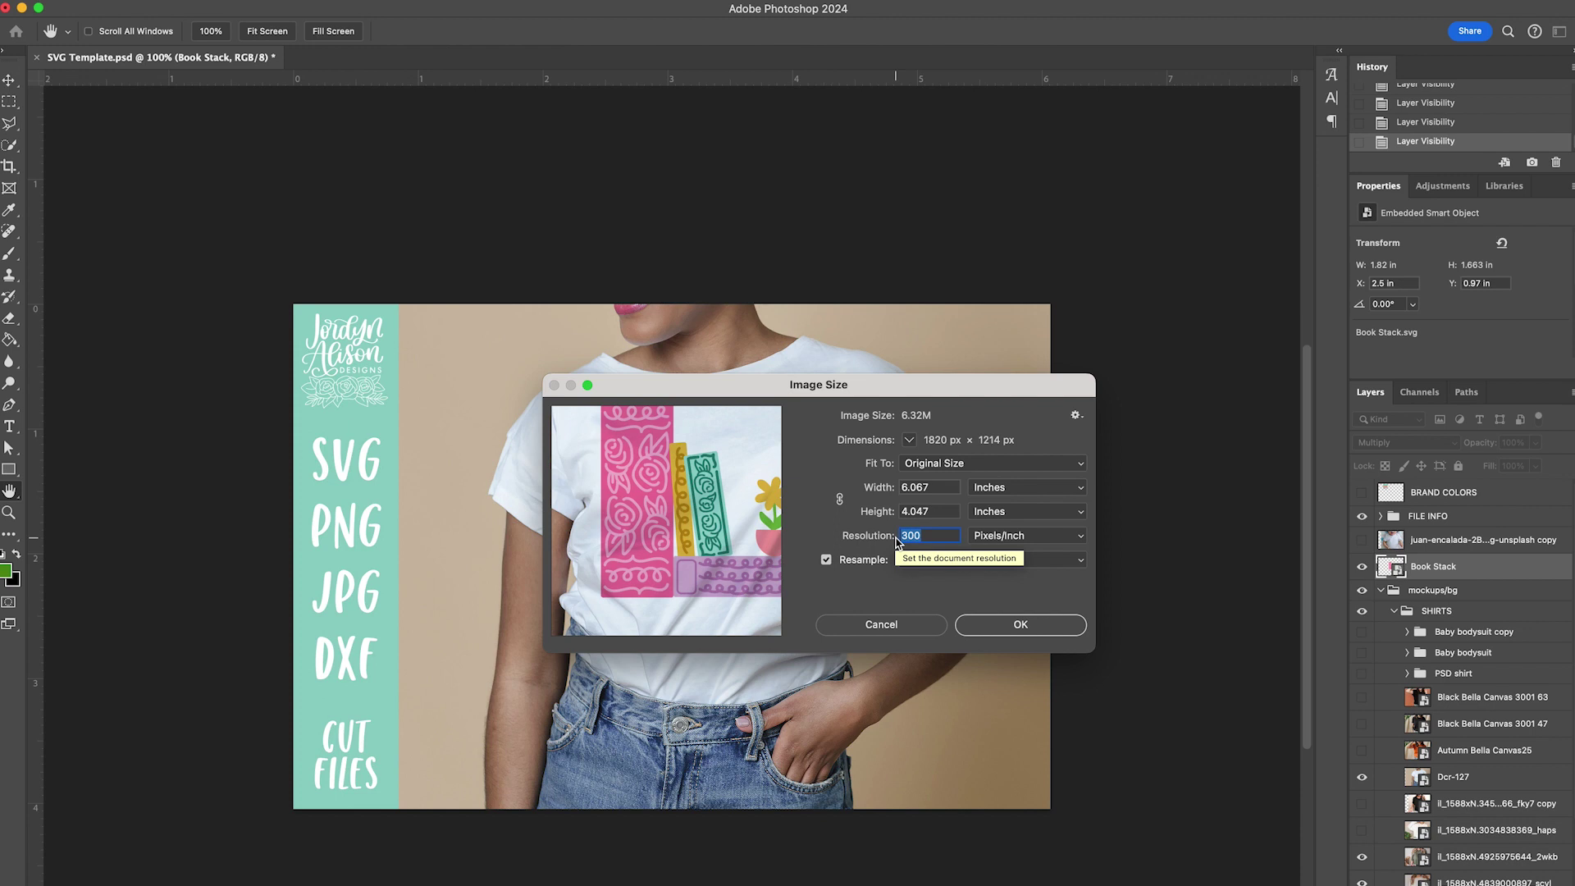
{"action": "type", "text": "240"}
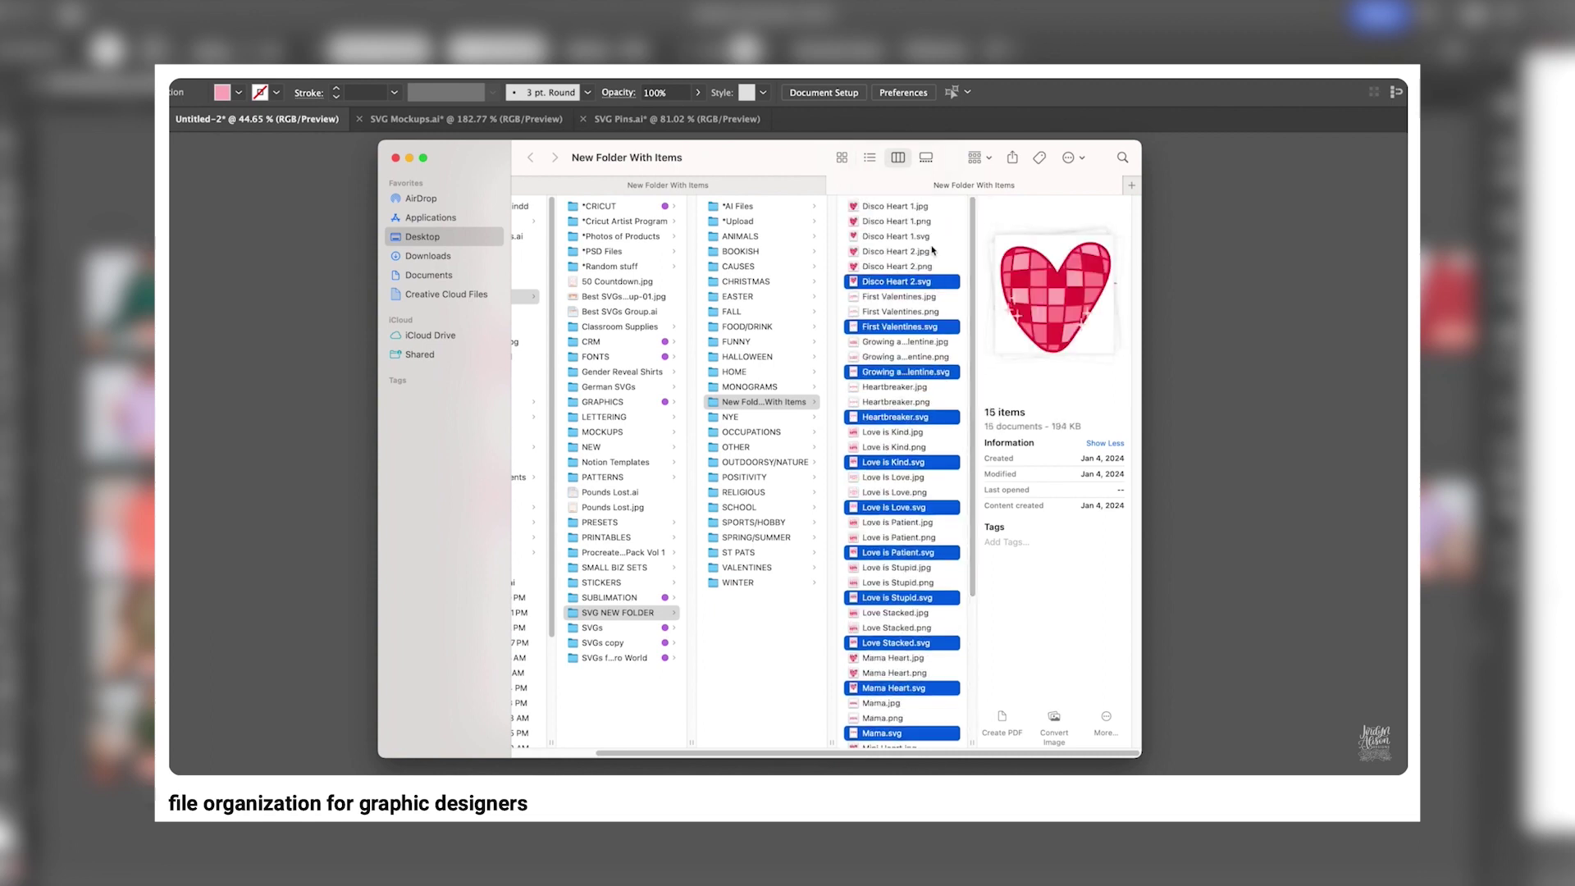
{"action": "right_click", "coordinate": [933, 251]}
{"action": "left_click", "coordinate": [944, 255]}
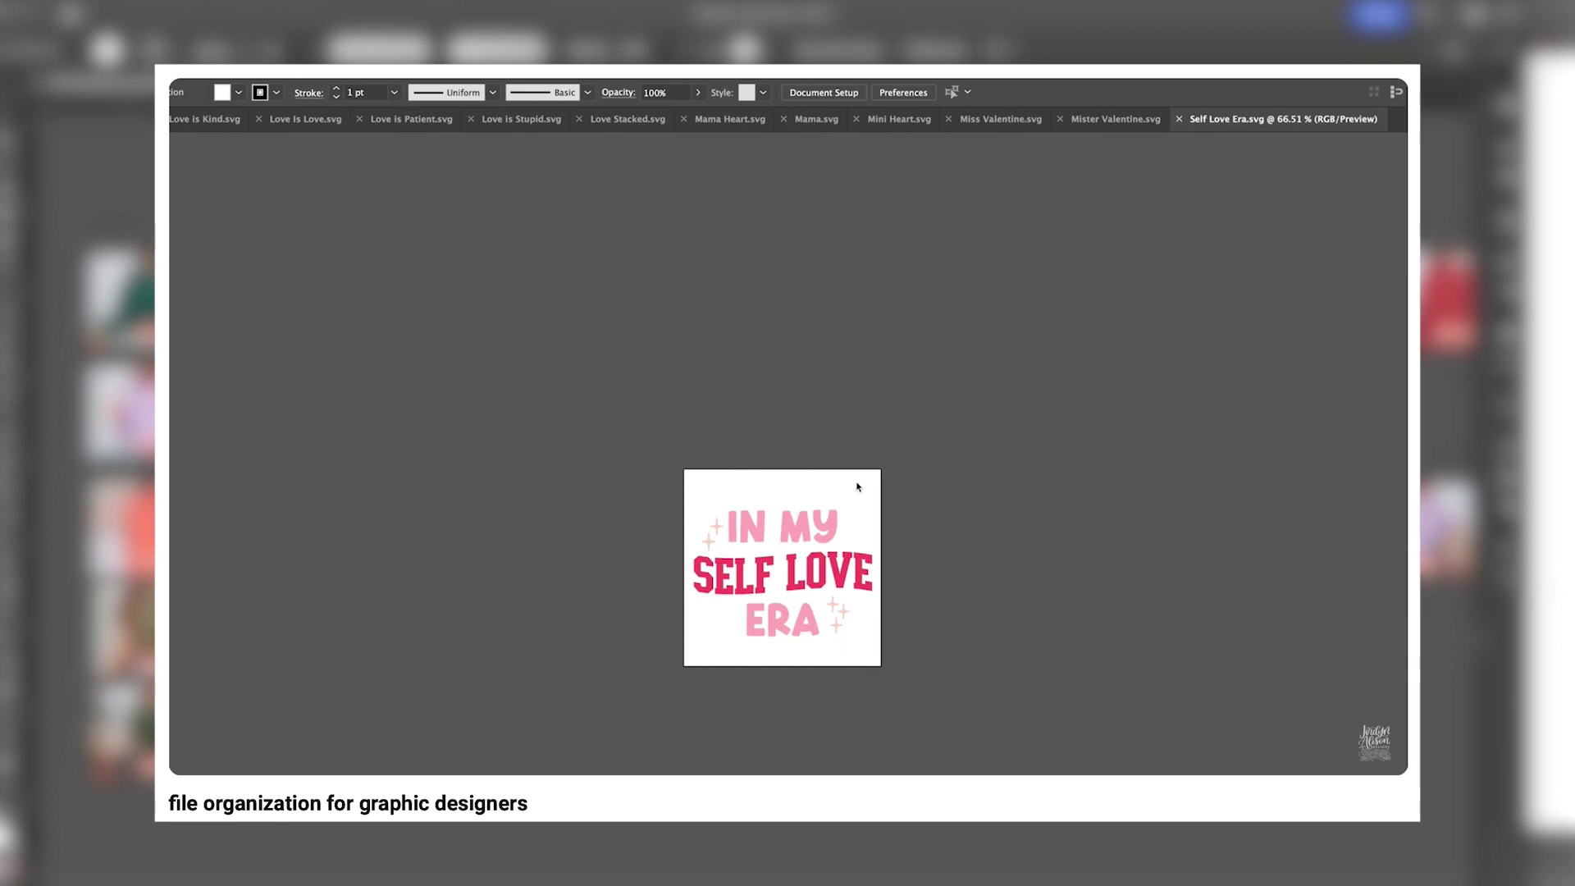
{"action": "key", "text": "super+shift+e"}
{"action": "left_click", "coordinate": [943, 576]}
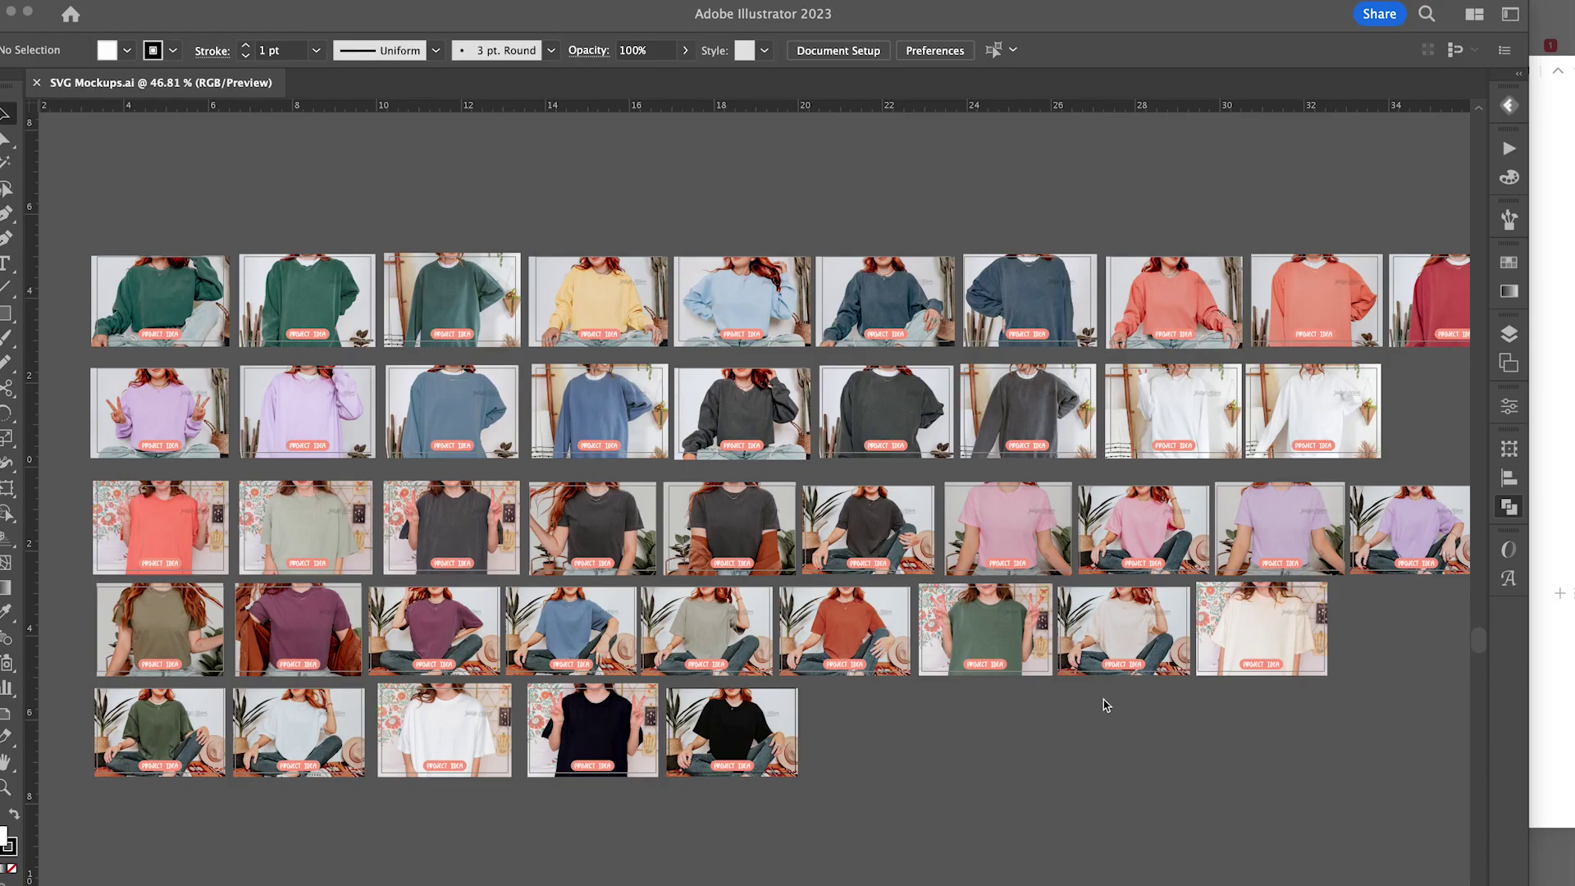
Leave artboard editing and close the Pathfinder panel
{"action": "key", "text": "shift+o"}
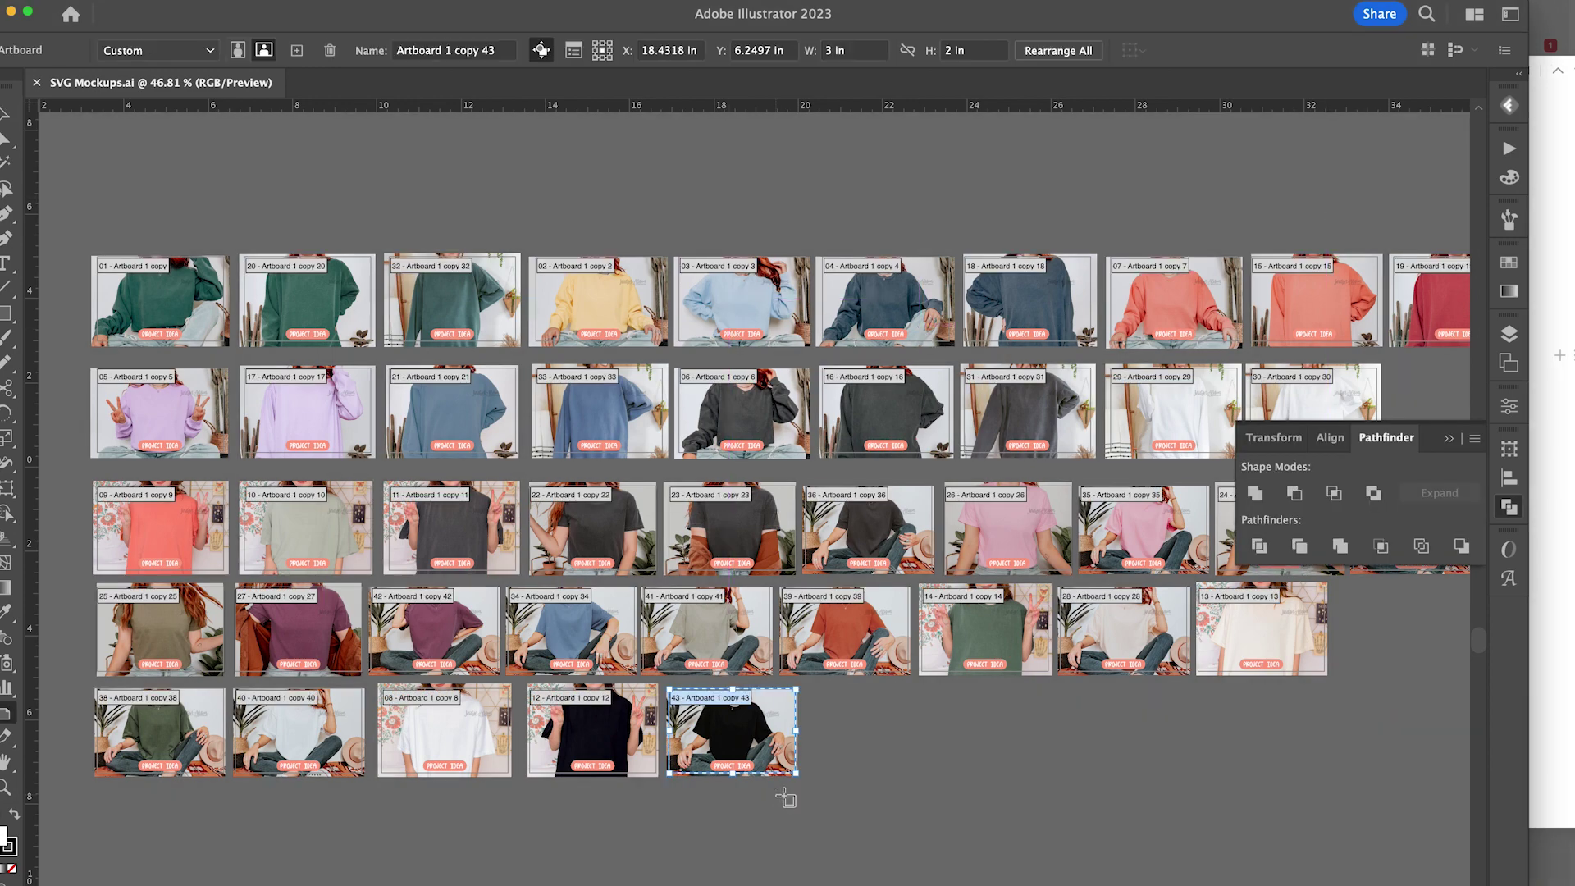
{"action": "key", "text": "Escape"}
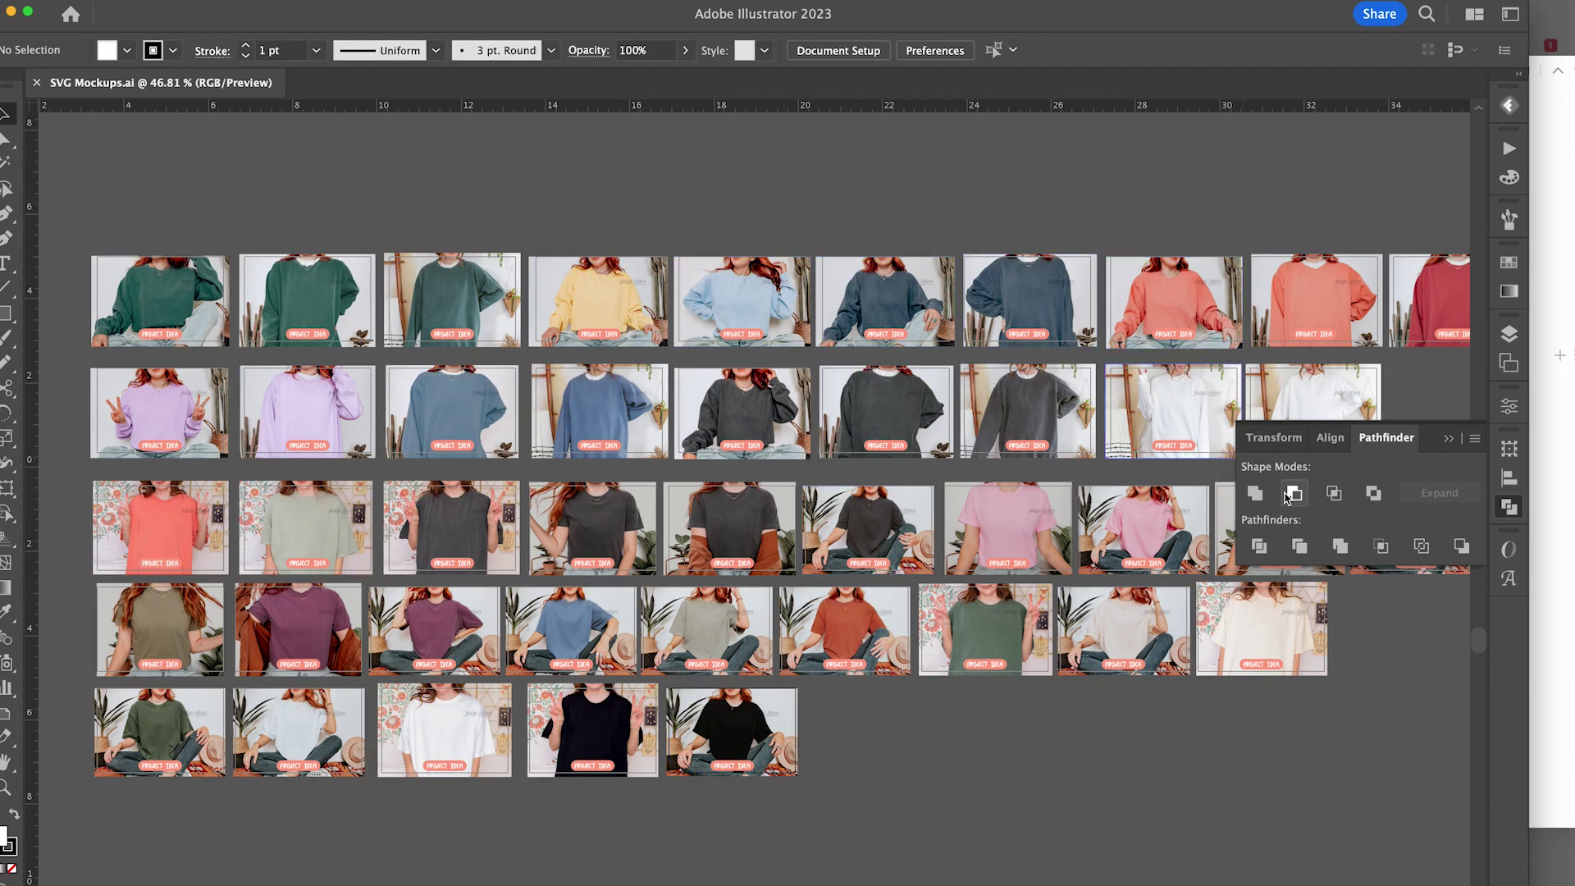
{"action": "left_click", "coordinate": [1506, 508]}
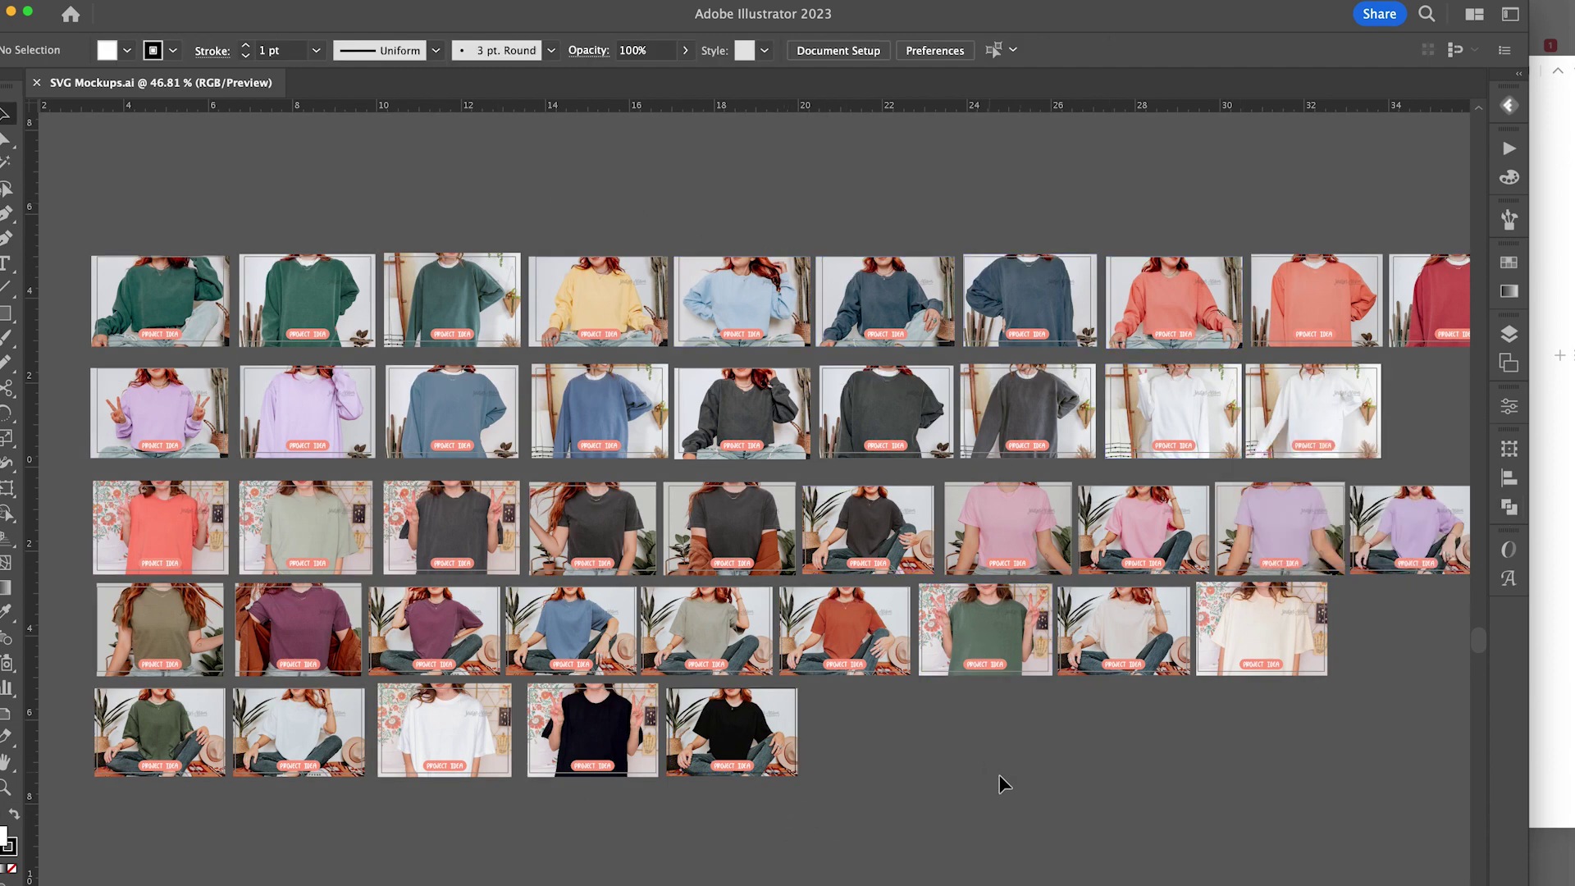
Zoom out over all mockup artboards and drop Book Stack.png onto the empty canvas below
{"action": "key", "text": "z"}
{"action": "left_click_drag", "start_coordinate": [1019, 752], "coordinate": [990, 736]}
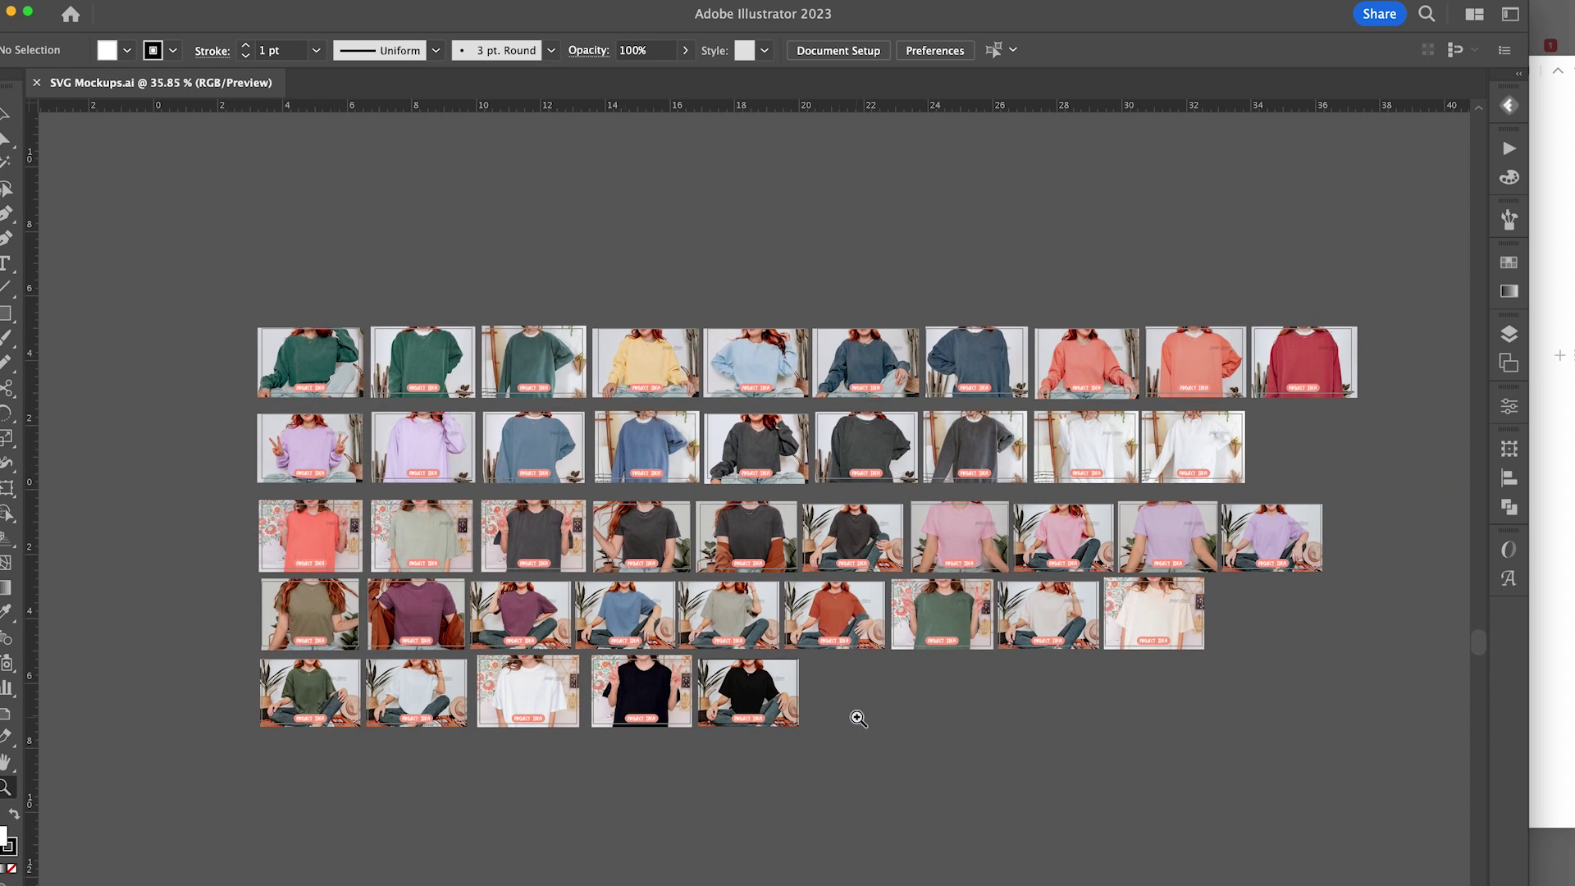
{"action": "key", "text": "v"}
{"action": "left_click_drag", "start_coordinate": [847, 735], "coordinate": [860, 611]}
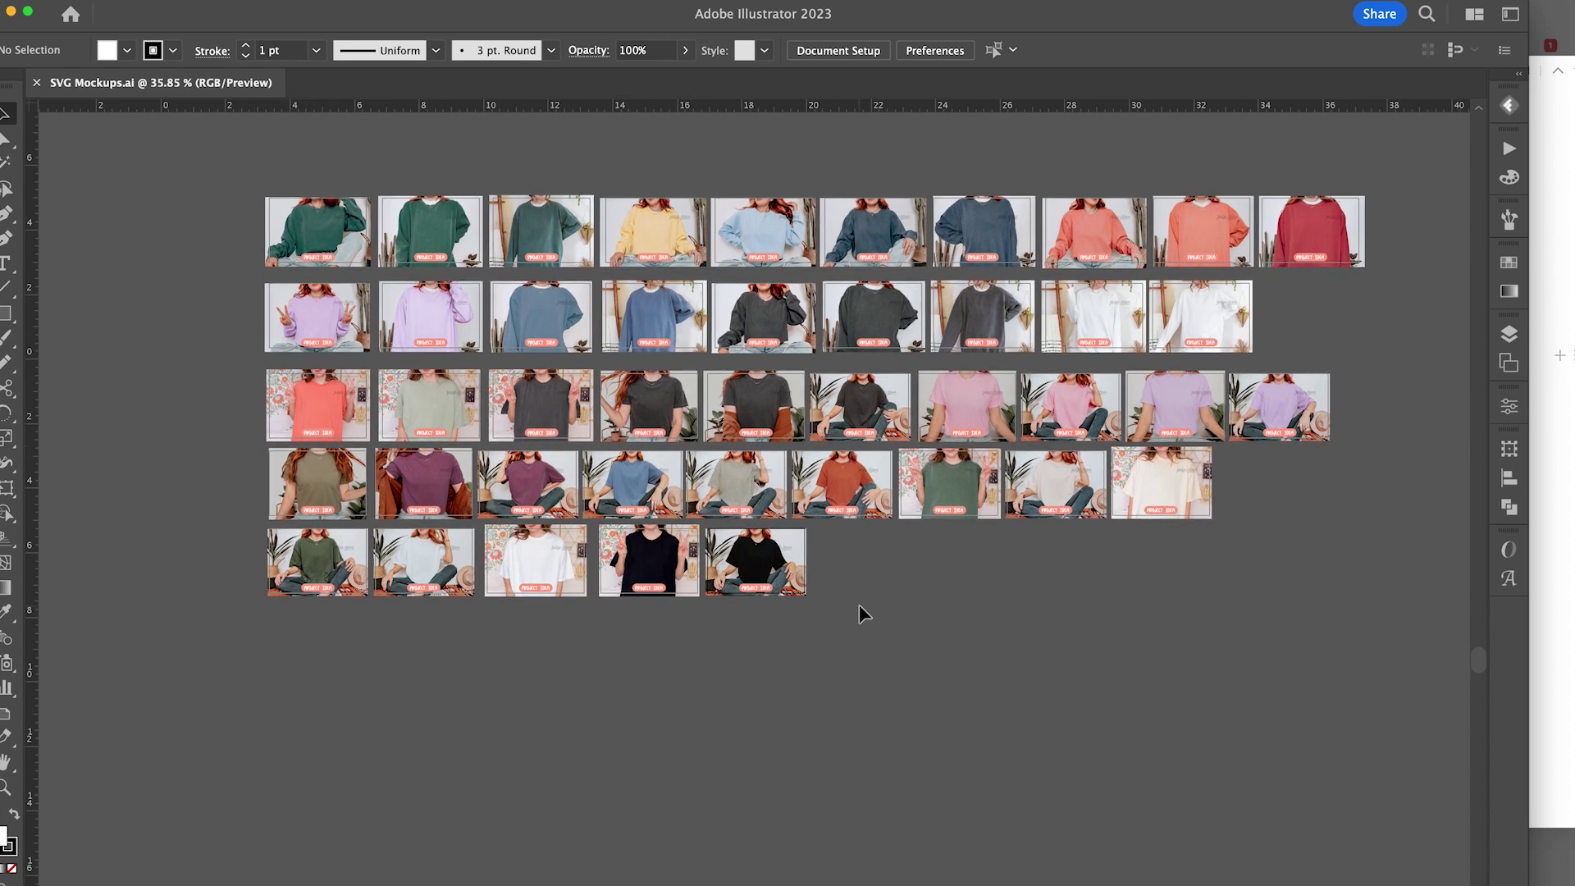
{"action": "left_click_drag", "start_coordinate": [1554, 238], "coordinate": [1159, 652]}
Deselect the Book Stack image, then select artboards 28, 24, 30, 04, 02 and 11 together
{"action": "left_click", "coordinate": [981, 668]}
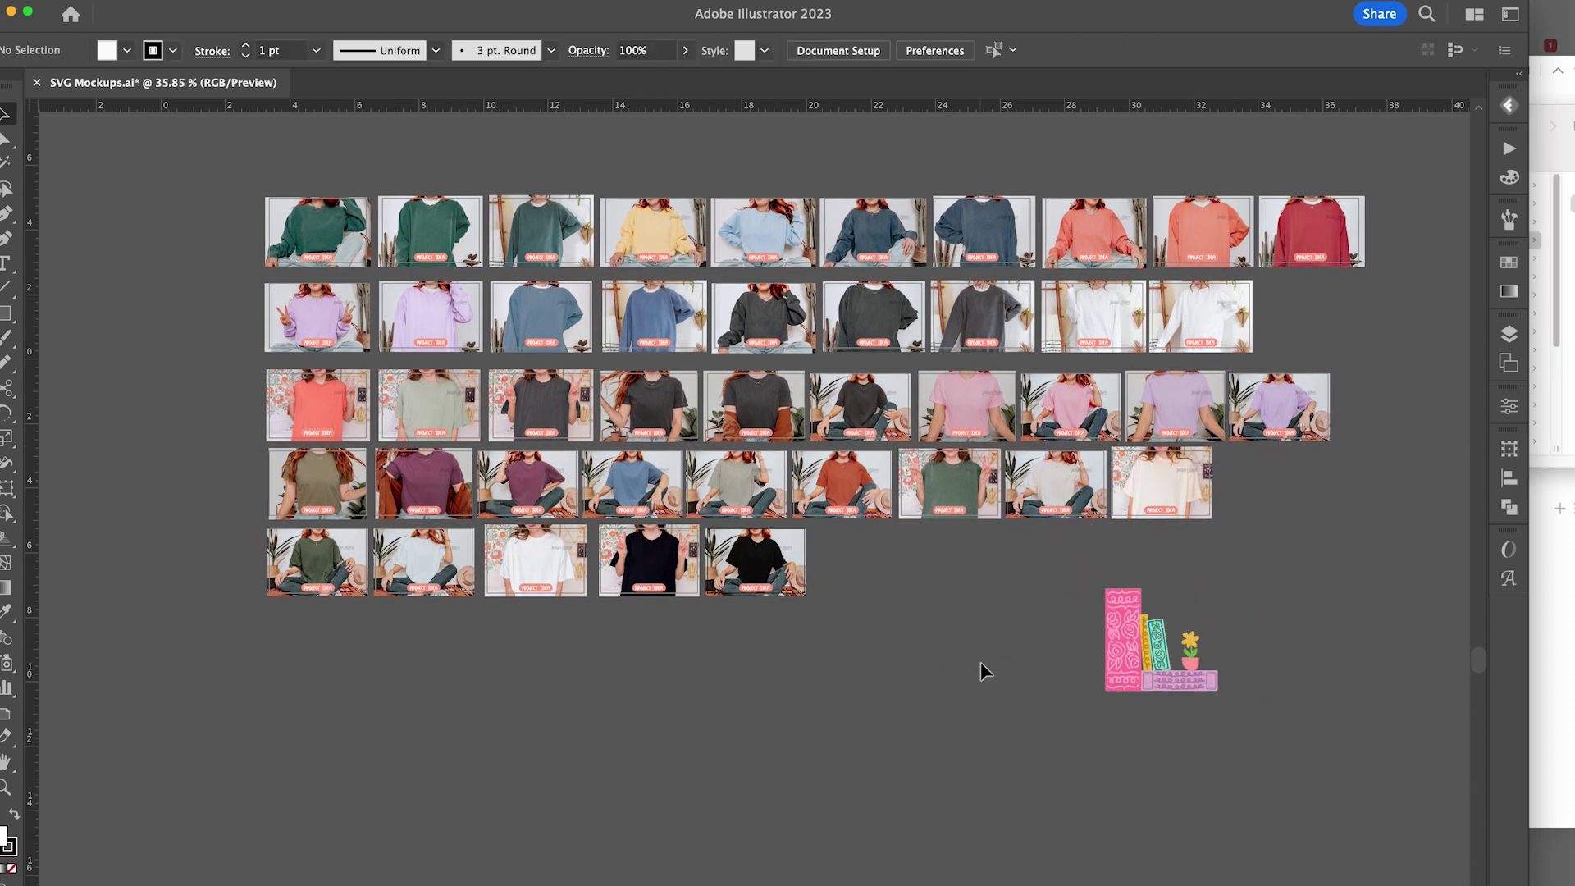
{"action": "scroll", "coordinate": [935, 626], "scroll_direction": "down", "scroll_amount": 2}
{"action": "key", "text": "shift+o"}
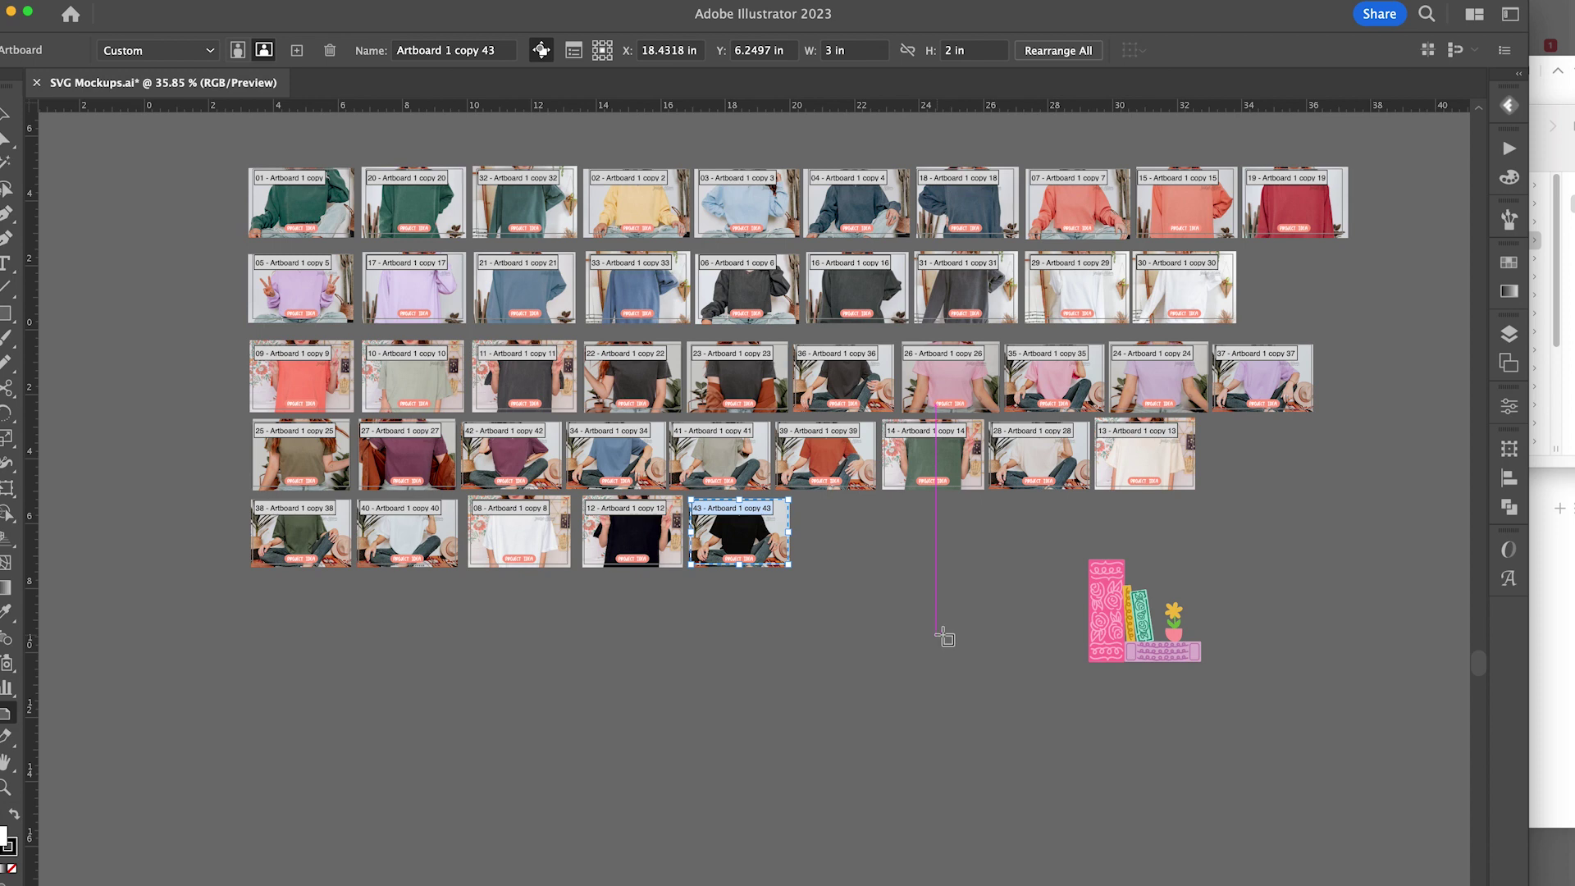
{"action": "left_click", "coordinate": [1038, 461]}
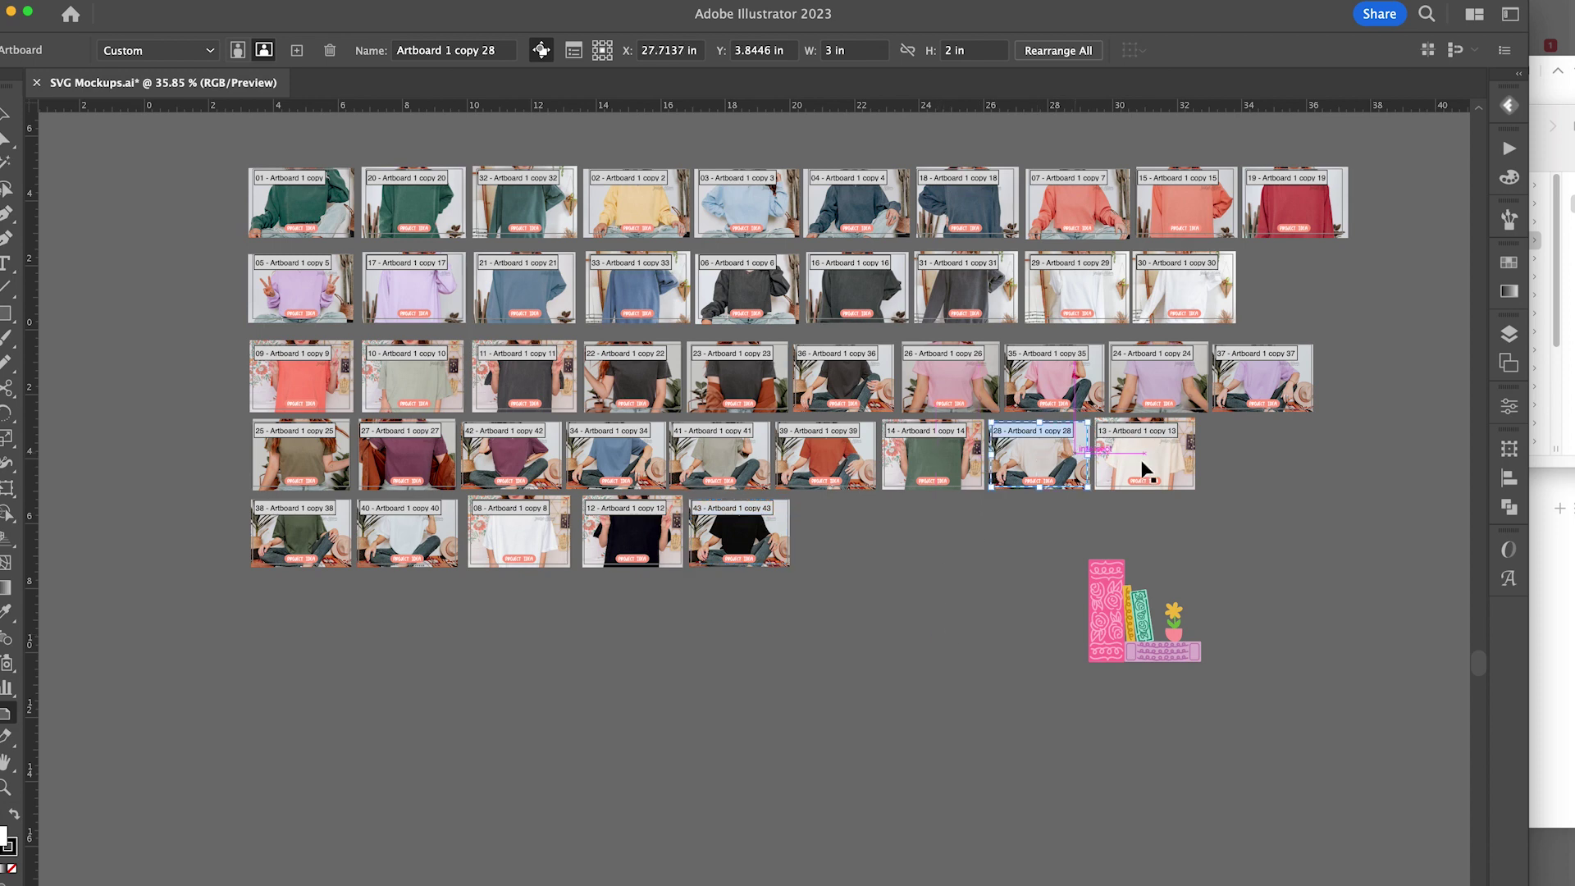
{"action": "left_click", "coordinate": [1166, 371], "text": "shift"}
{"action": "left_click", "coordinate": [1171, 289], "text": "shift"}
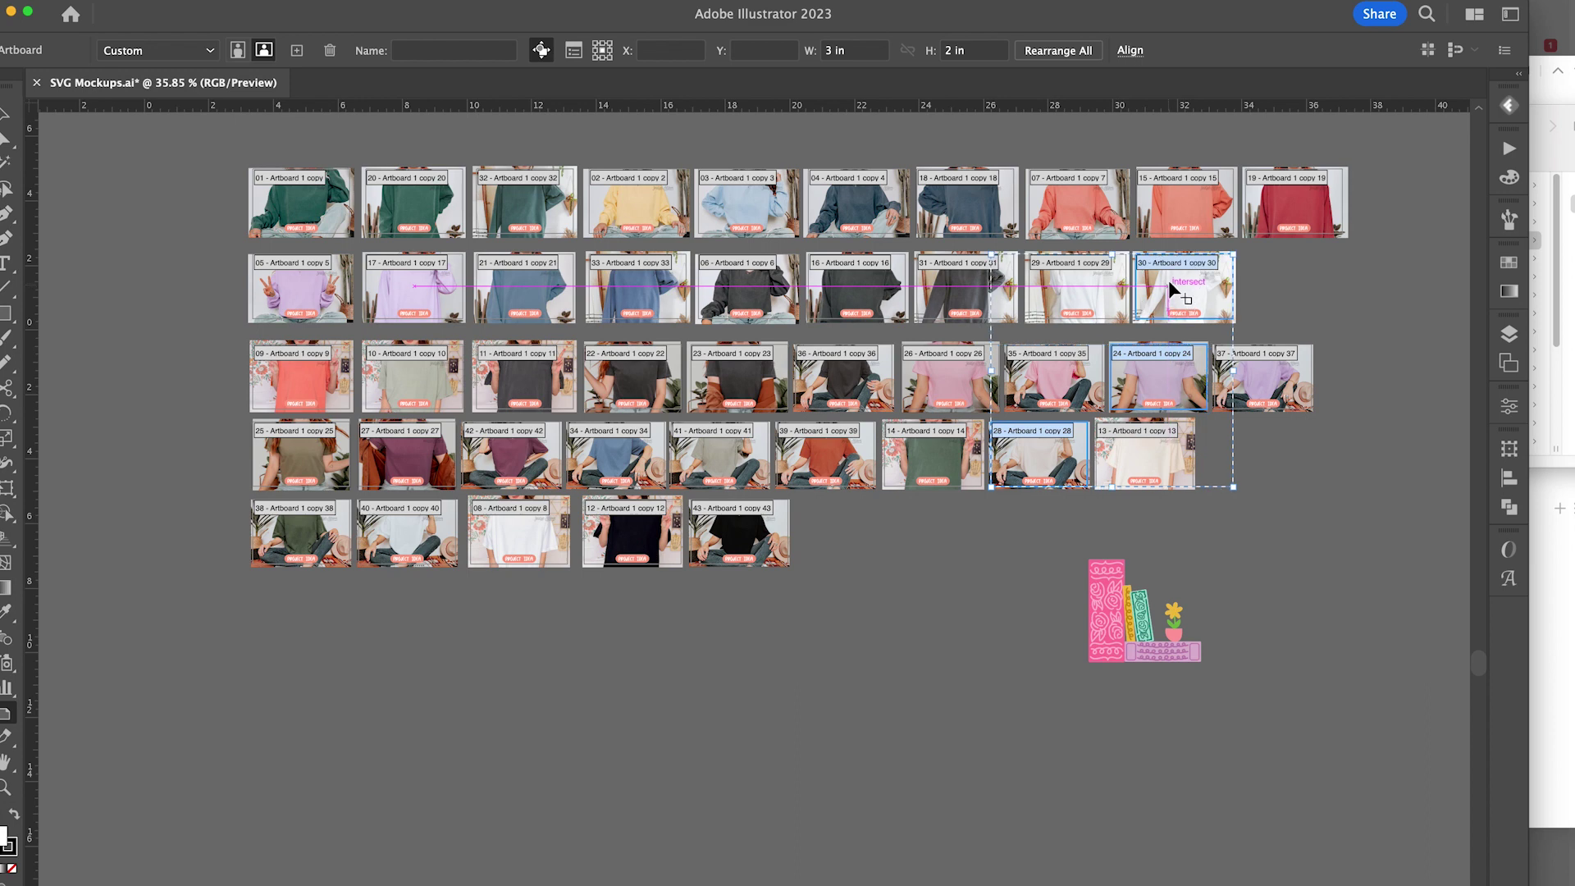
{"action": "left_click", "coordinate": [853, 209], "text": "shift"}
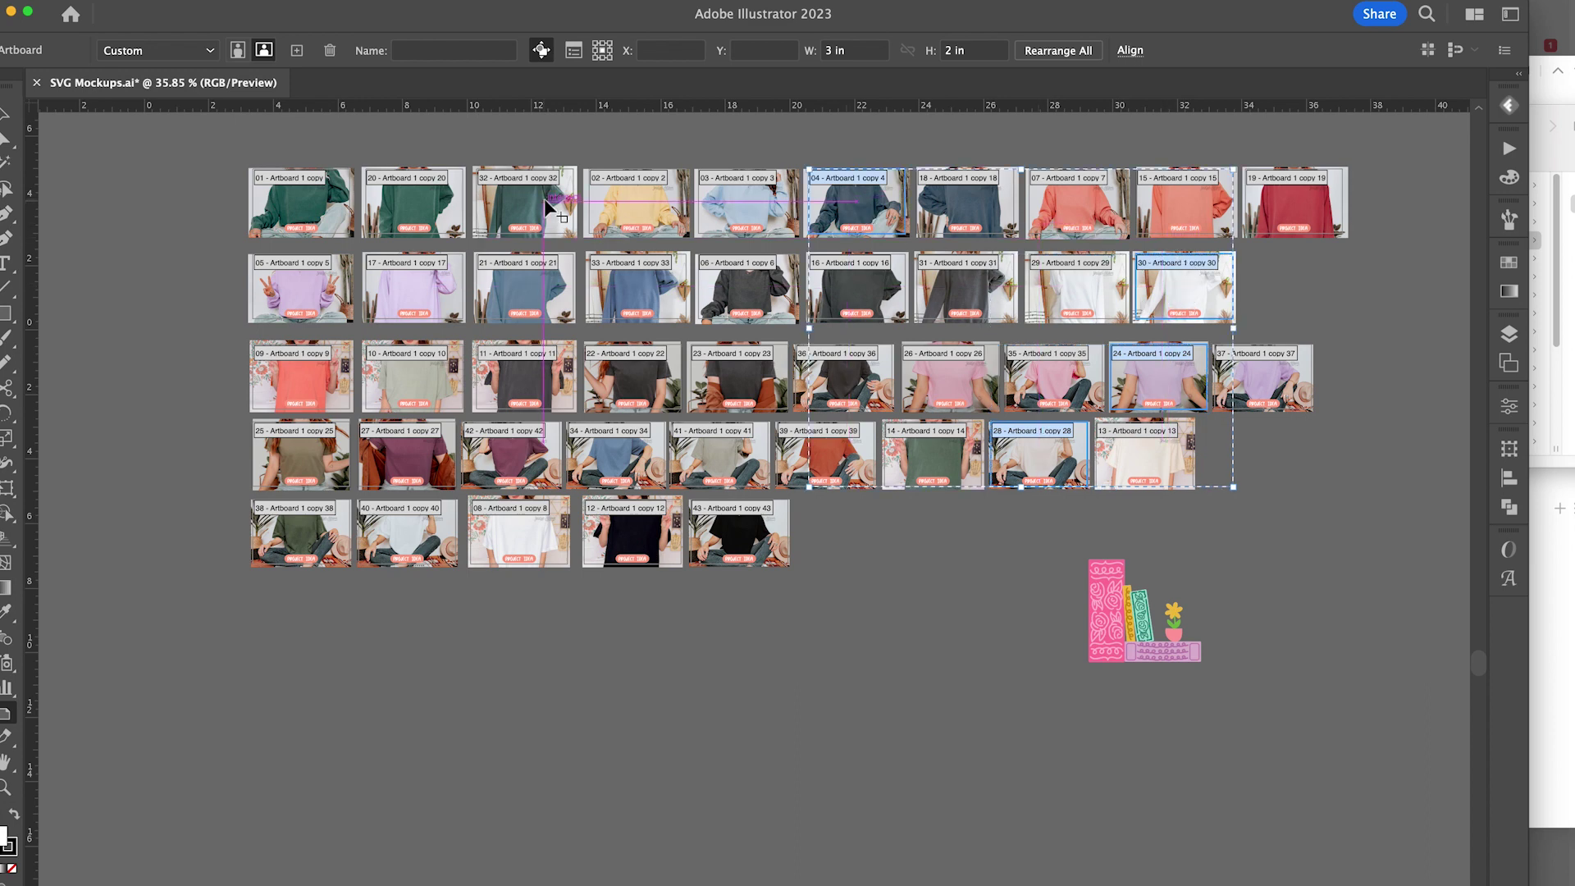
{"action": "left_click", "coordinate": [638, 217], "text": "shift"}
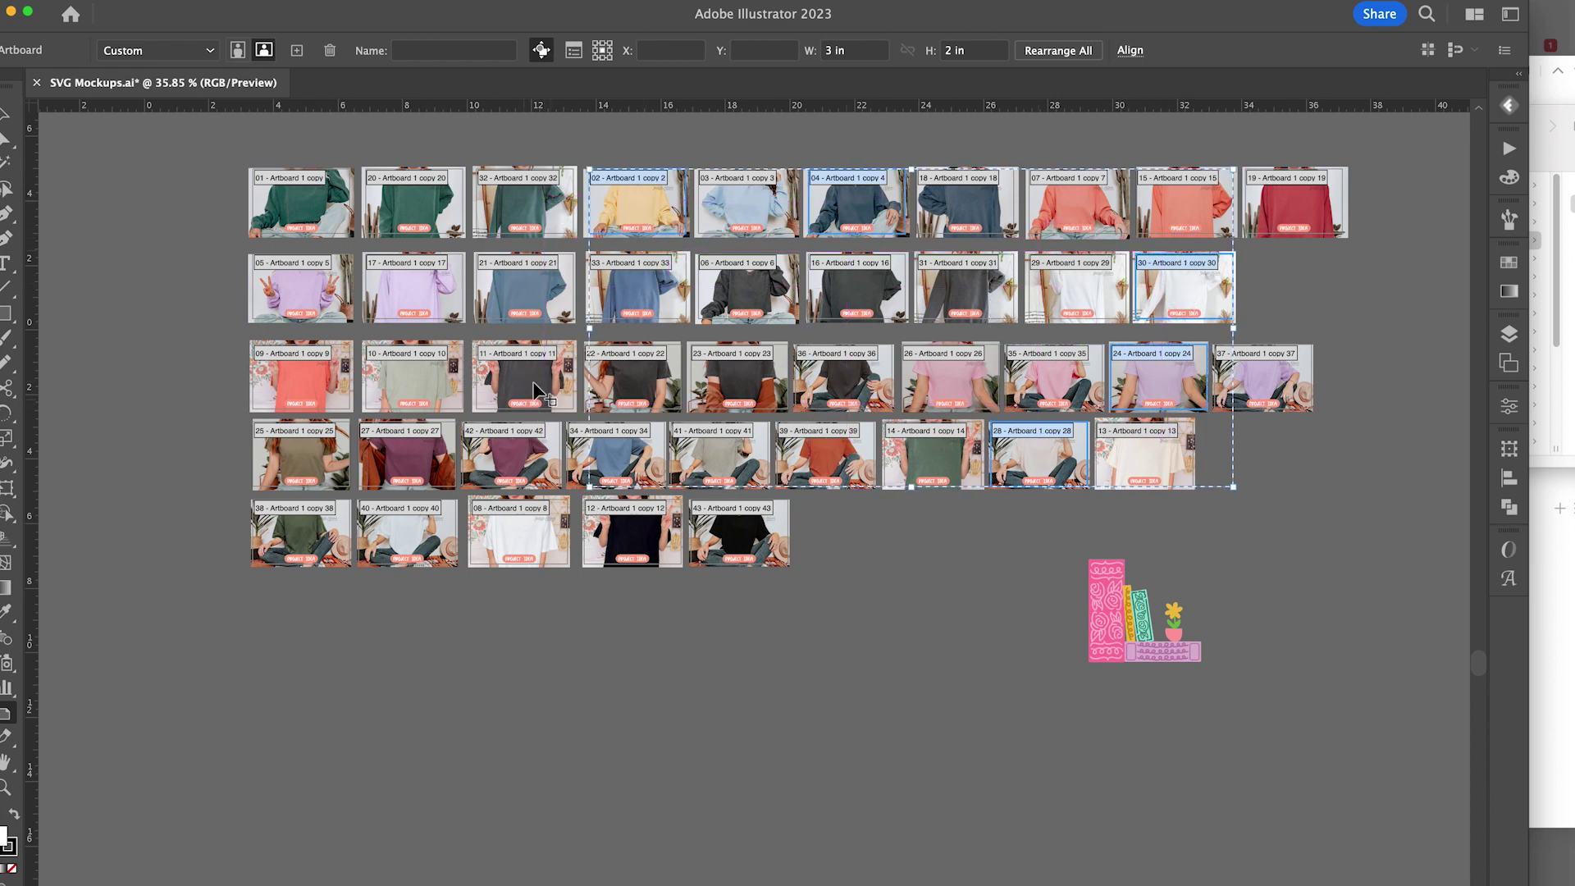
{"action": "left_click", "coordinate": [551, 398], "text": "shift"}
Move the picked artboards below the grid and line up copies 44–49 in one row
{"action": "left_click_drag", "start_coordinate": [537, 382], "coordinate": [313, 812]}
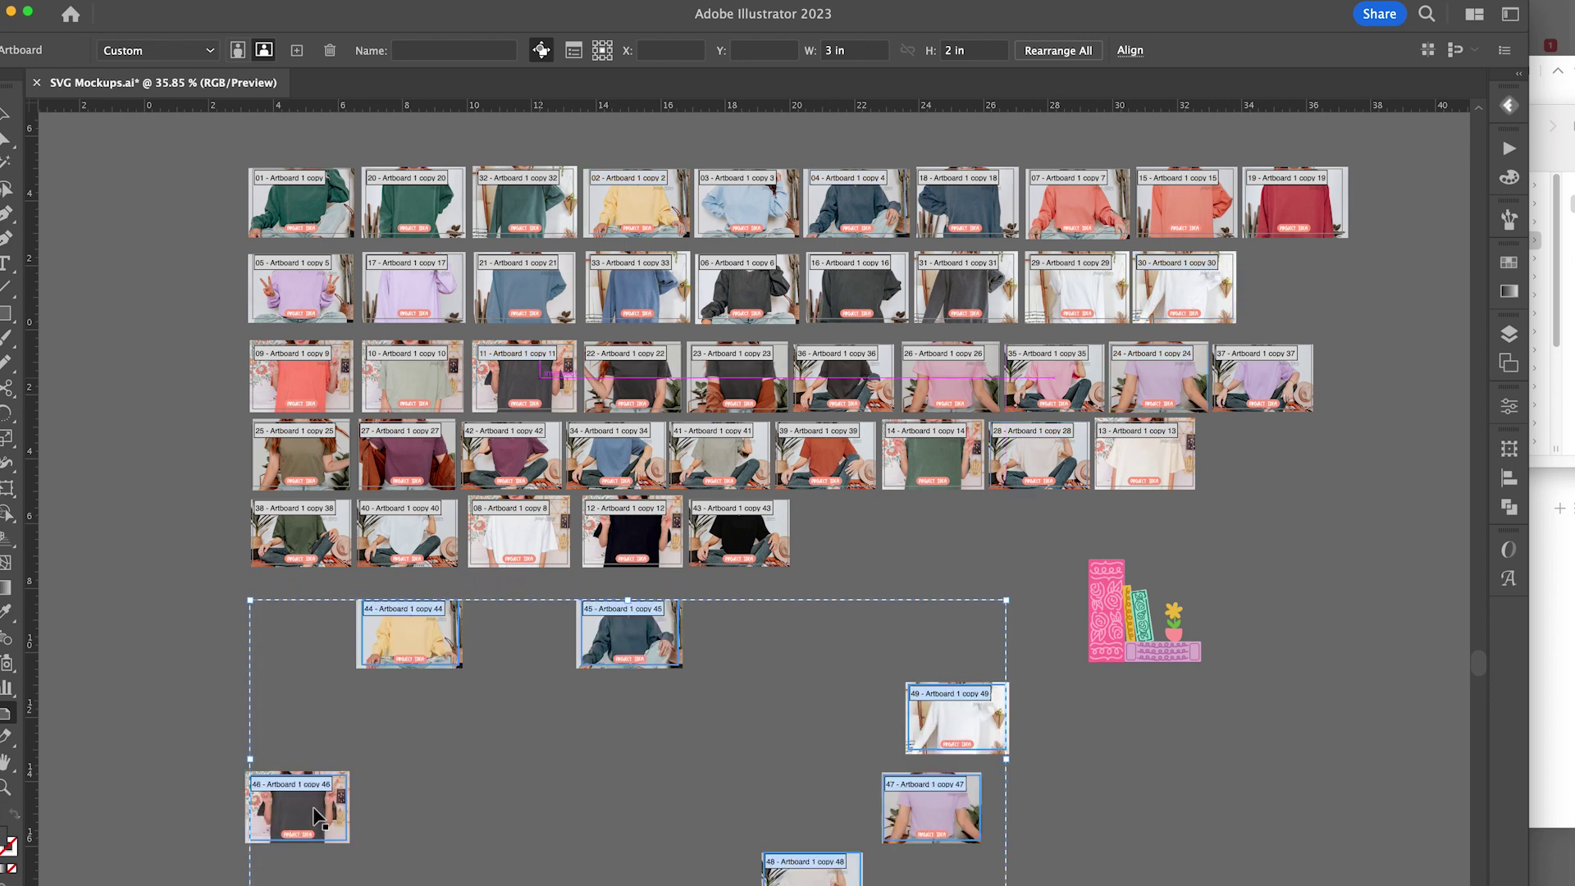
{"action": "left_click_drag", "start_coordinate": [435, 829], "coordinate": [507, 623]}
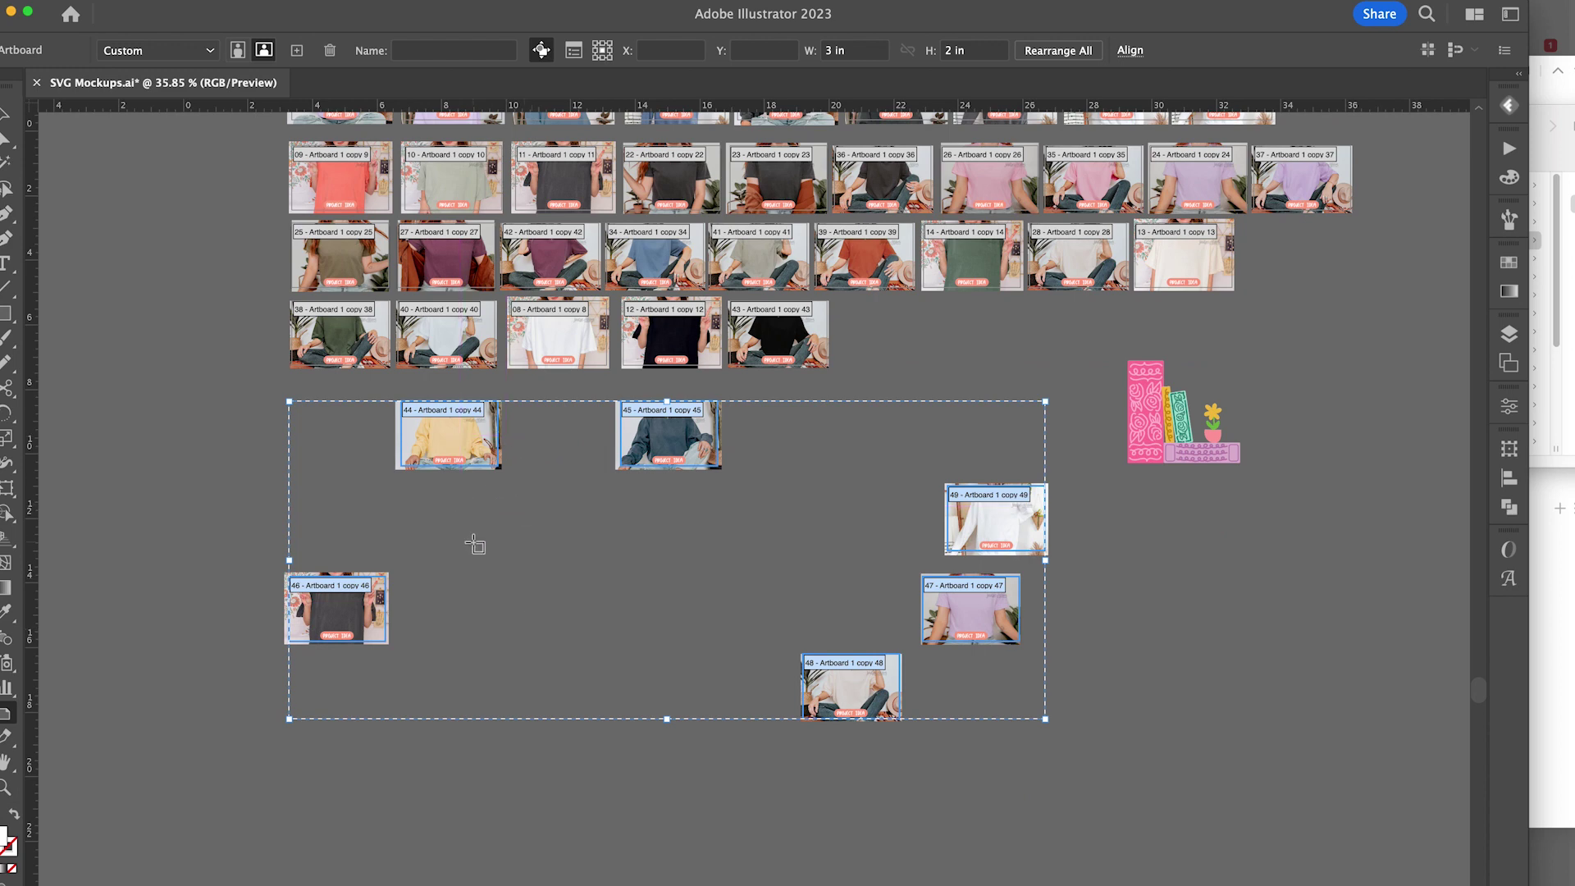
{"action": "left_click_drag", "start_coordinate": [459, 427], "coordinate": [459, 601]}
{"action": "left_click", "coordinate": [684, 430]}
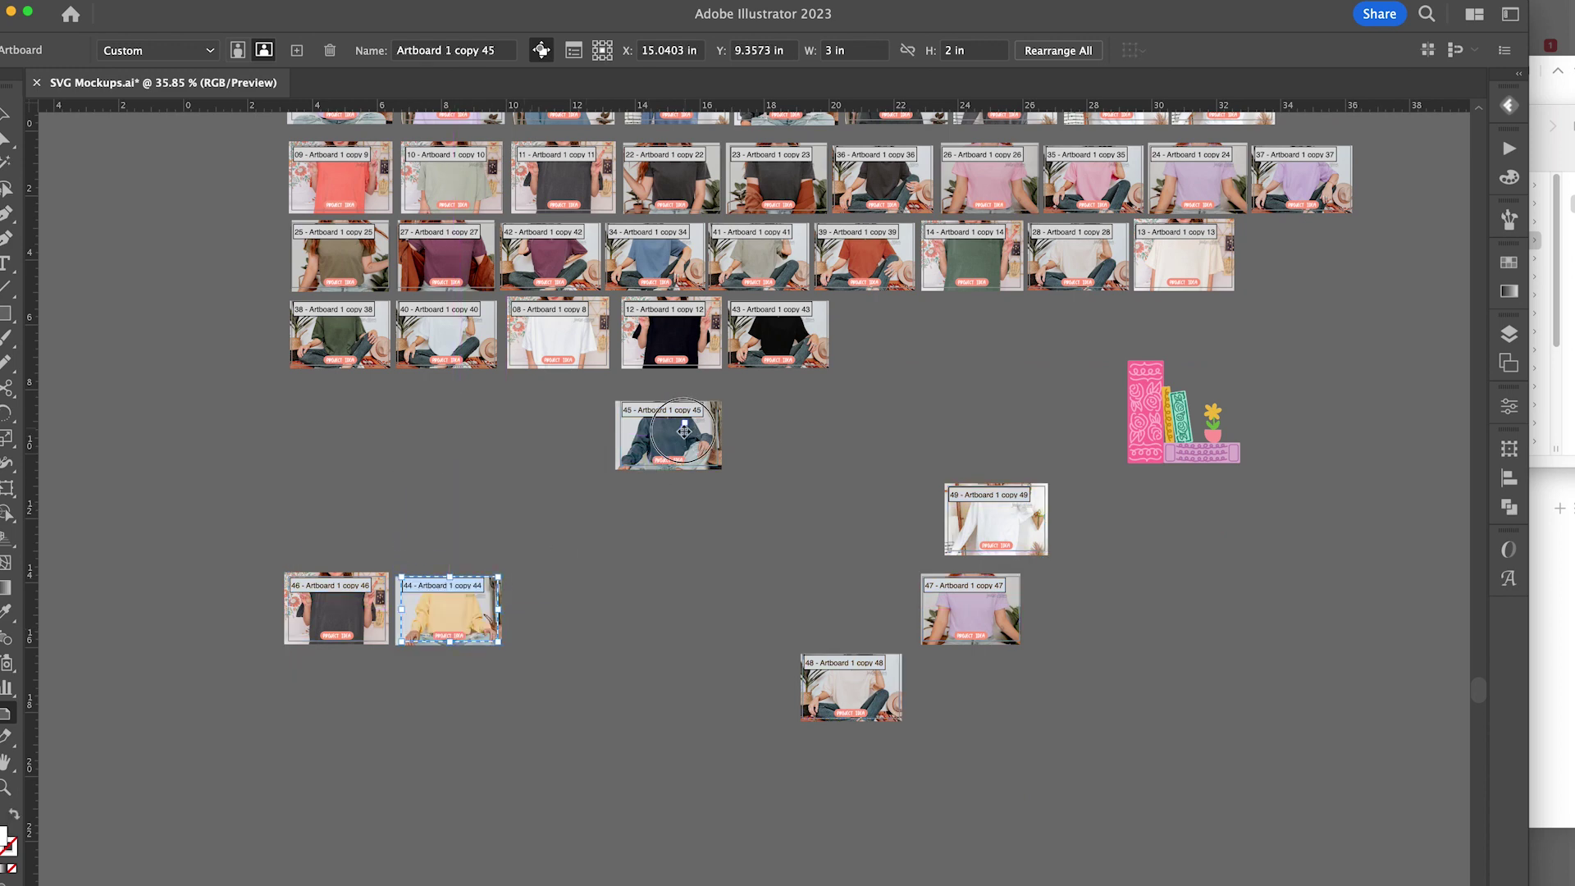
{"action": "left_click_drag", "start_coordinate": [684, 430], "coordinate": [582, 606]}
{"action": "left_click_drag", "start_coordinate": [771, 679], "coordinate": [609, 596]}
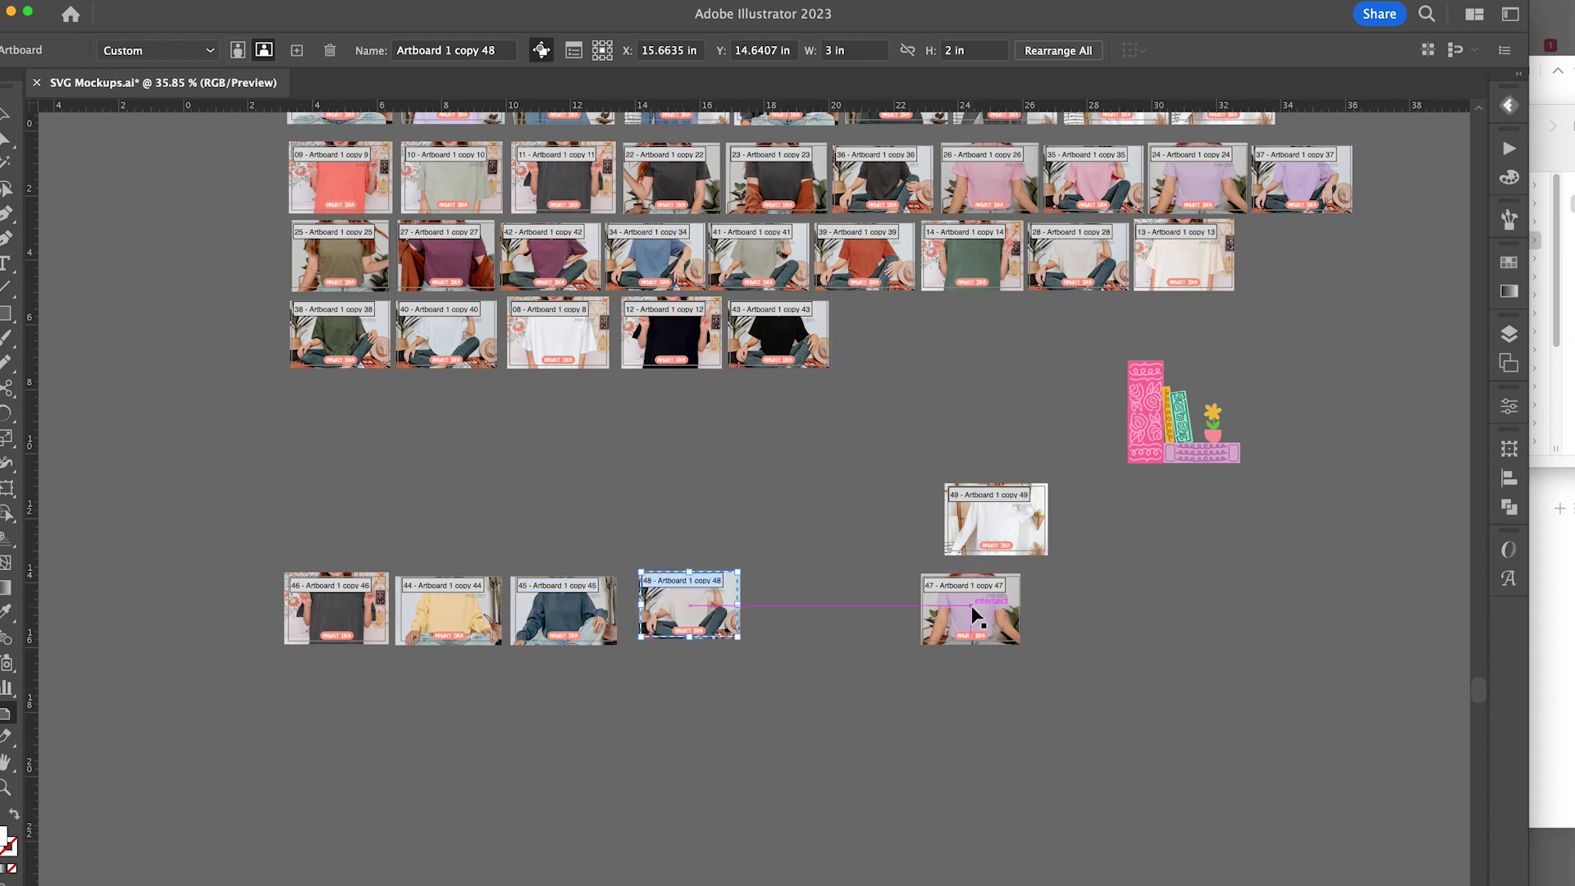
{"action": "left_click_drag", "start_coordinate": [974, 615], "coordinate": [802, 610]}
{"action": "left_click_drag", "start_coordinate": [996, 521], "coordinate": [905, 606]}
Move the bookshelf graphic beside the new bottom row of mockups
{"action": "key", "text": "v"}
{"action": "left_click_drag", "start_coordinate": [1175, 462], "coordinate": [255, 657]}
{"action": "scroll", "coordinate": [254, 656], "scroll_direction": "up", "scroll_amount": 6}
Shrink the bookshelf design to shirt size and place it on the grey shirt
{"action": "left_click_drag", "start_coordinate": [129, 169], "coordinate": [622, 700]}
{"action": "left_click_drag", "start_coordinate": [697, 738], "coordinate": [795, 501]}
{"action": "left_click", "coordinate": [942, 788]}
{"action": "left_click_drag", "start_coordinate": [942, 787], "coordinate": [662, 785]}
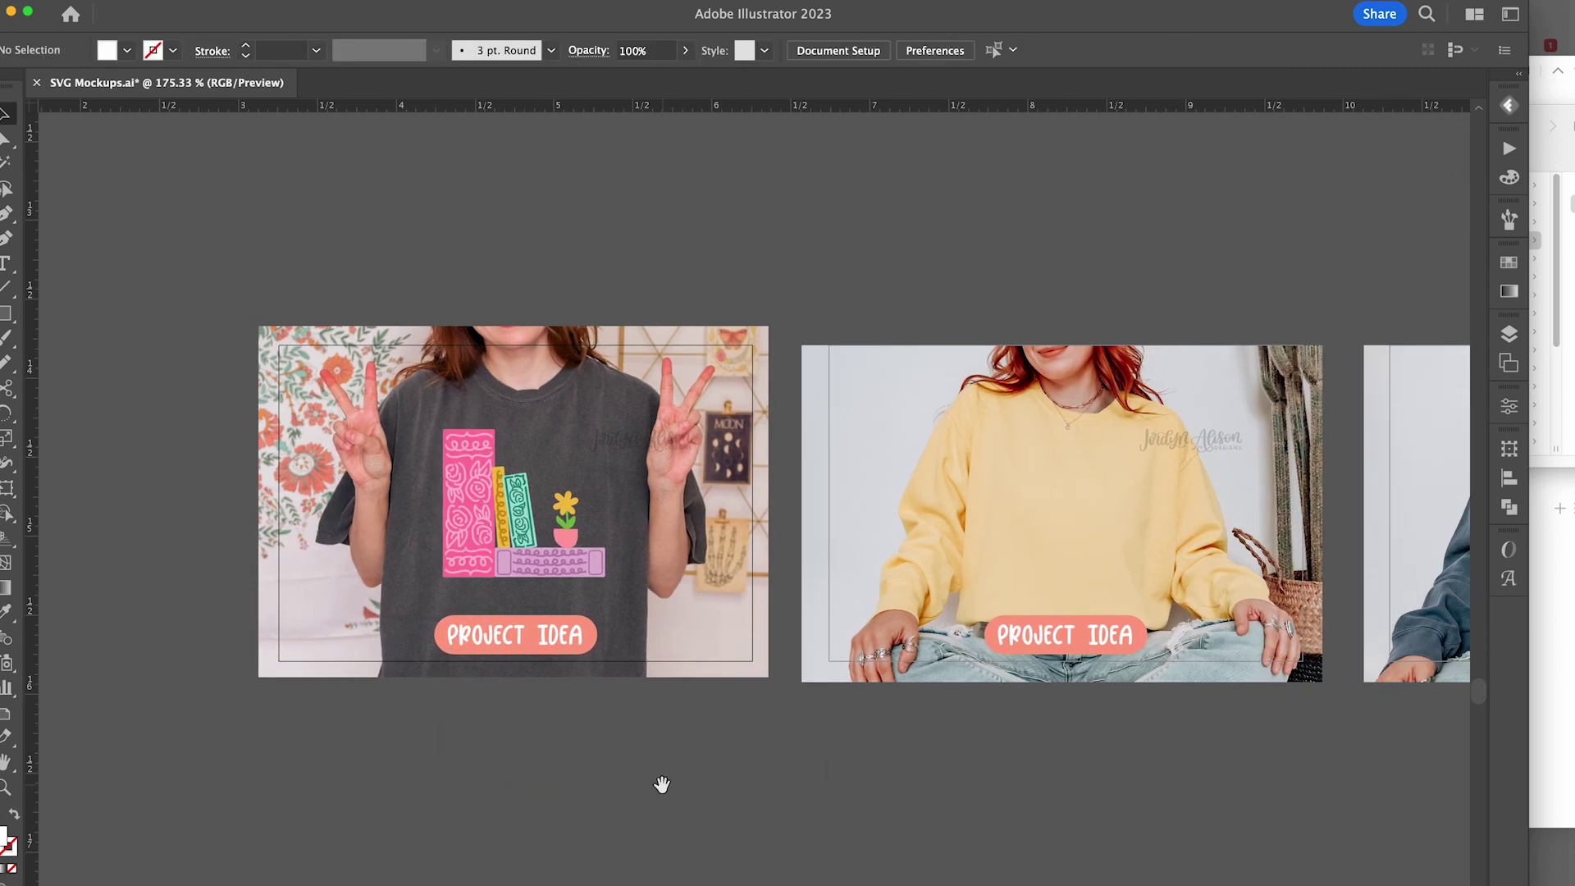
Put a slightly smaller bookshelf copy on the yellow sweatshirt
{"action": "left_click_drag", "start_coordinate": [494, 543], "coordinate": [1042, 543]}
{"action": "left_click_drag", "start_coordinate": [980, 416], "coordinate": [1010, 449]}
{"action": "left_click_drag", "start_coordinate": [1031, 535], "coordinate": [1021, 531]}
{"action": "left_click", "coordinate": [1037, 697]}
{"action": "scroll", "coordinate": [1037, 697], "scroll_direction": "right", "scroll_amount": 10}
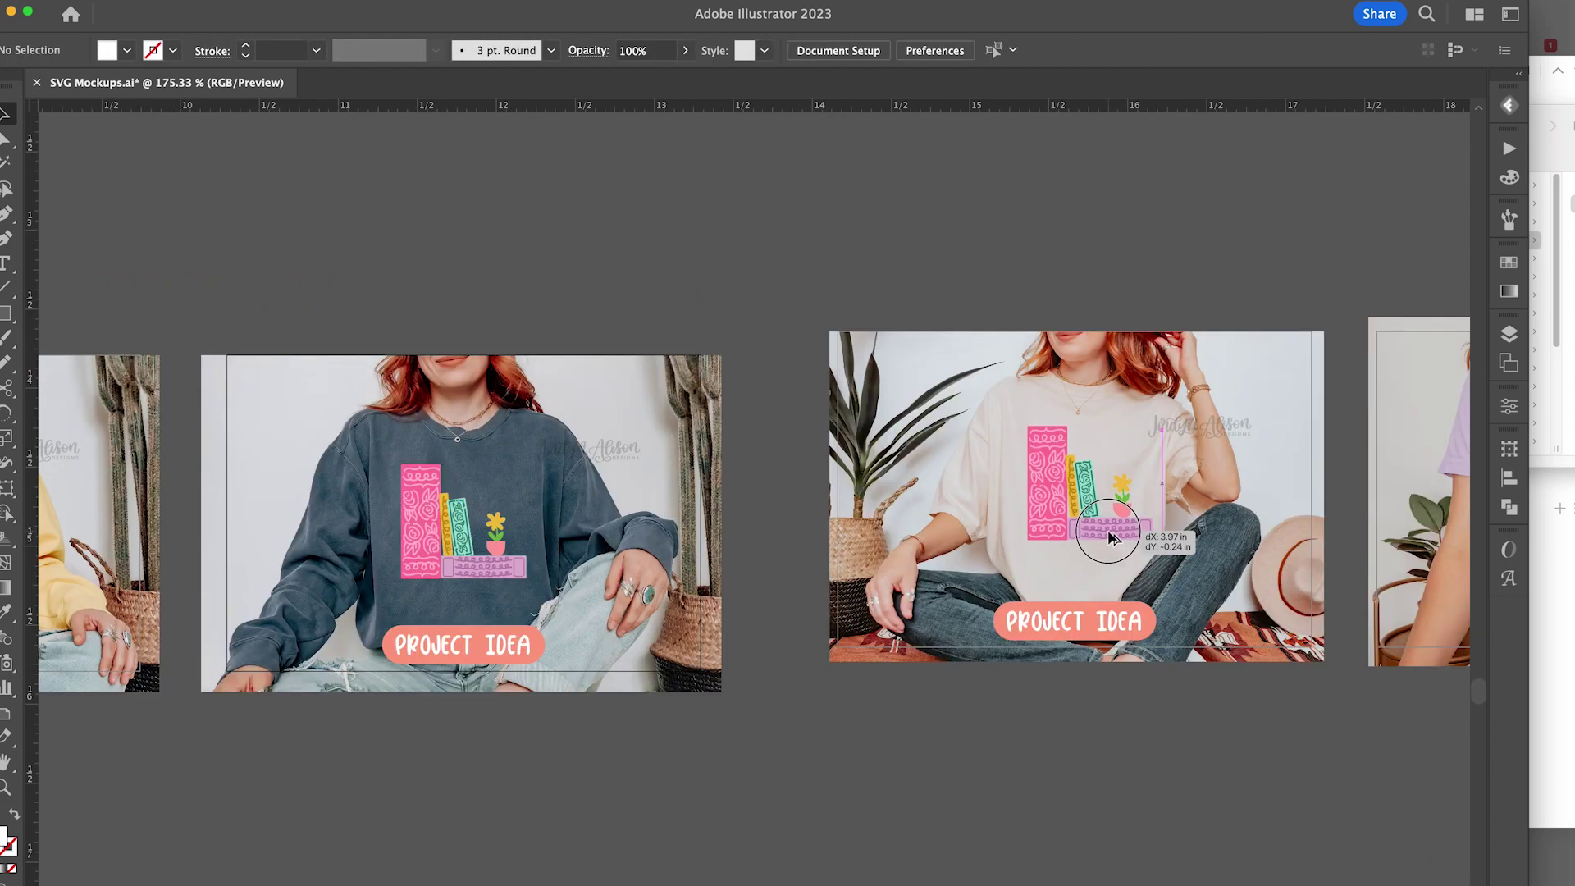
Add bookshelf copies to the cream shirt and white sweatshirt
{"action": "left_click_drag", "start_coordinate": [1112, 537], "coordinate": [1109, 534]}
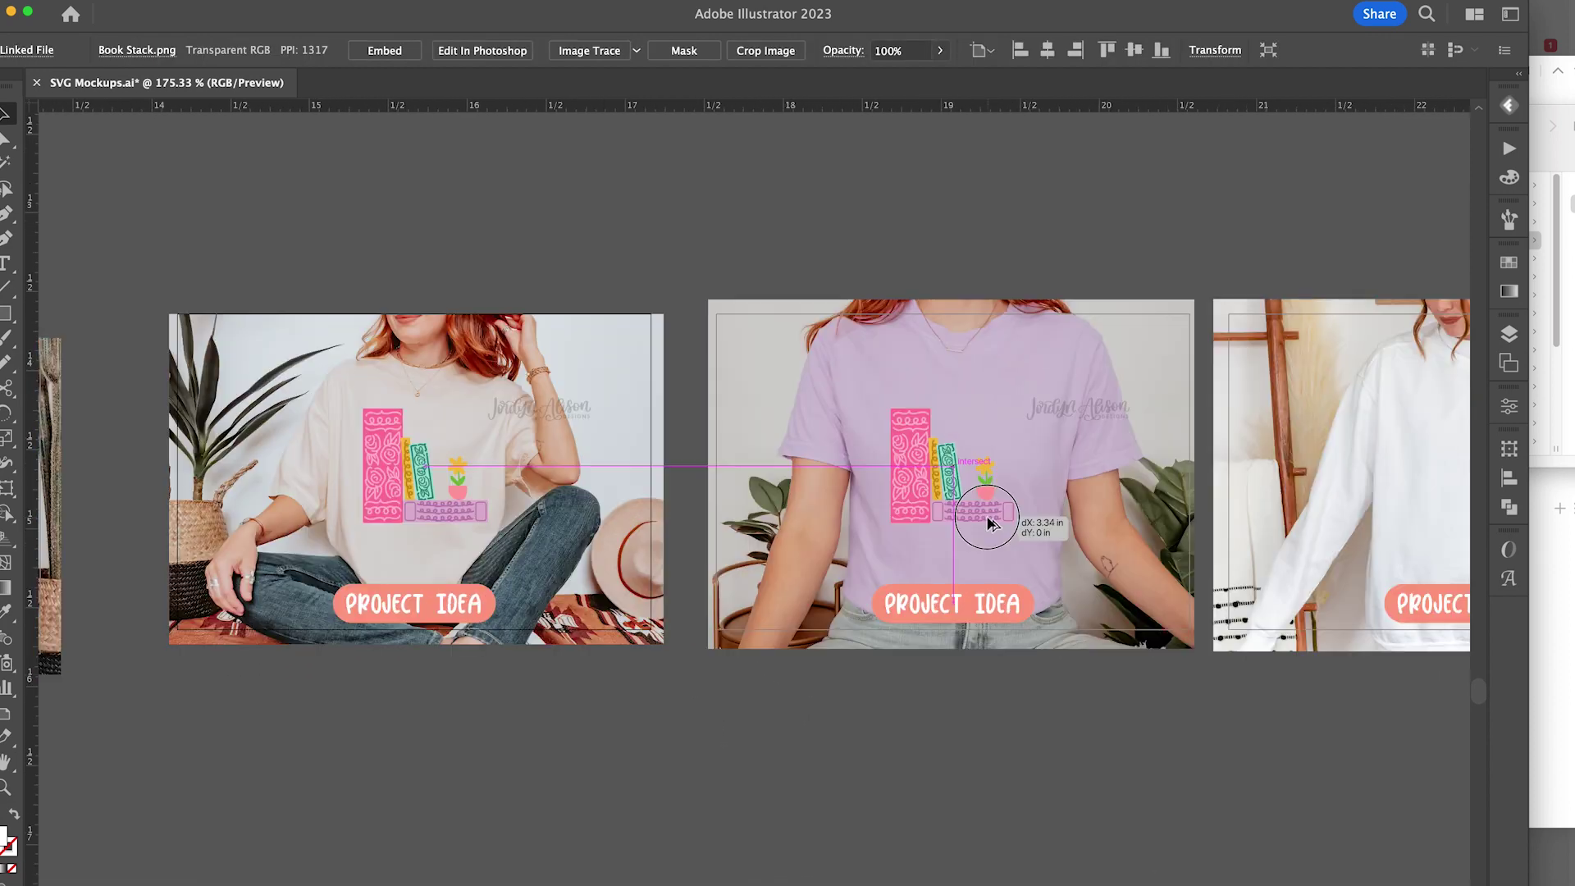
{"action": "left_click_drag", "start_coordinate": [992, 521], "coordinate": [993, 522]}
{"action": "left_click", "coordinate": [1044, 748]}
{"action": "left_click_drag", "start_coordinate": [1045, 749], "coordinate": [622, 730]}
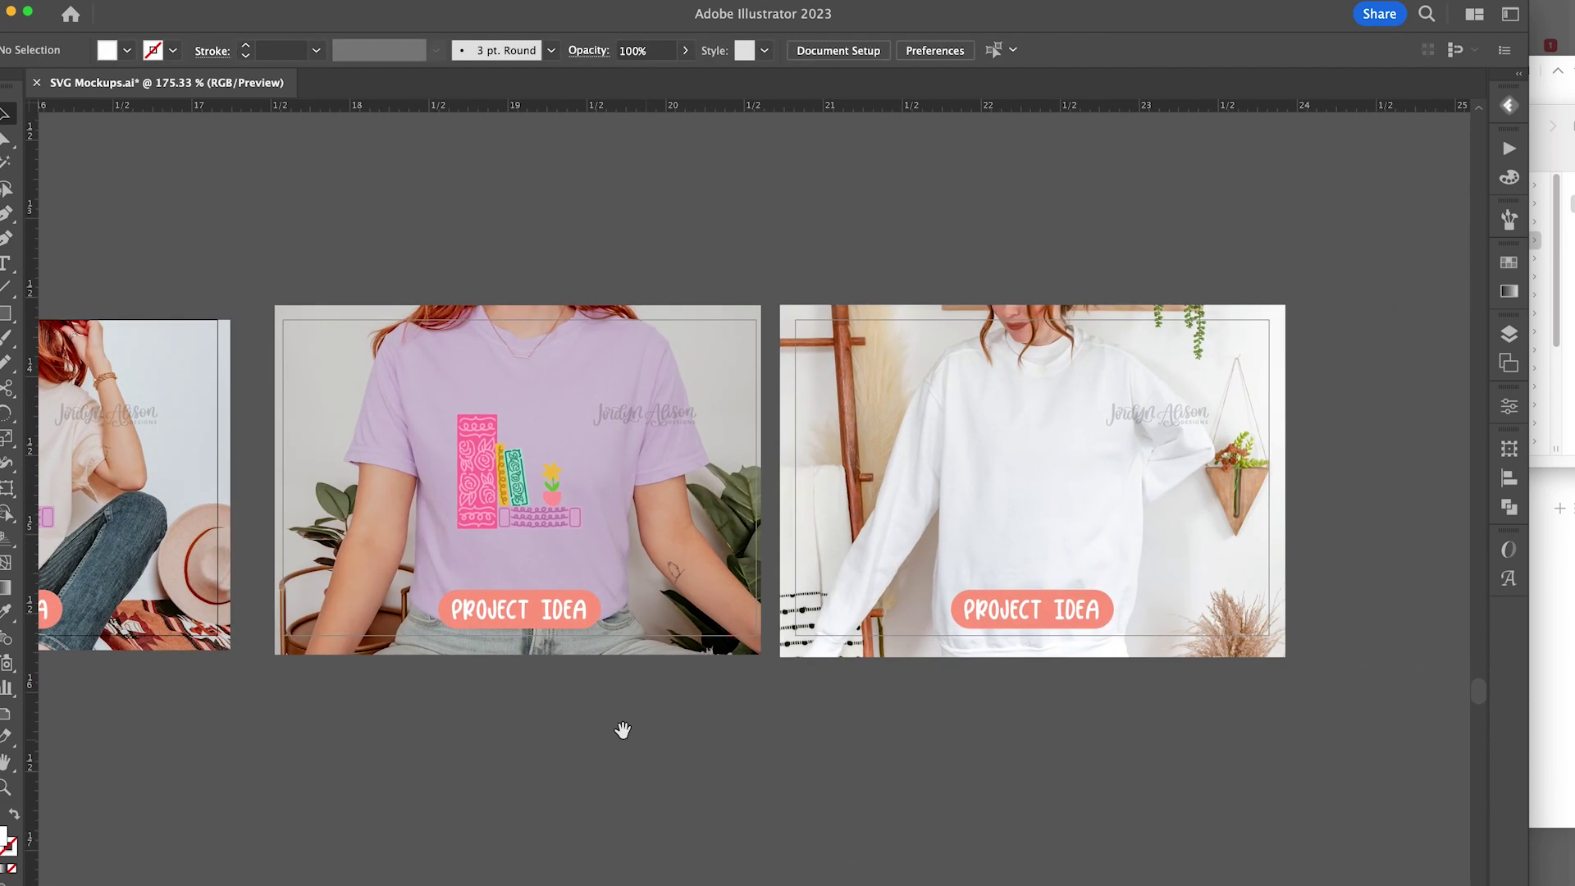
{"action": "left_click_drag", "start_coordinate": [484, 492], "coordinate": [1006, 486]}
{"action": "left_click", "coordinate": [988, 718]}
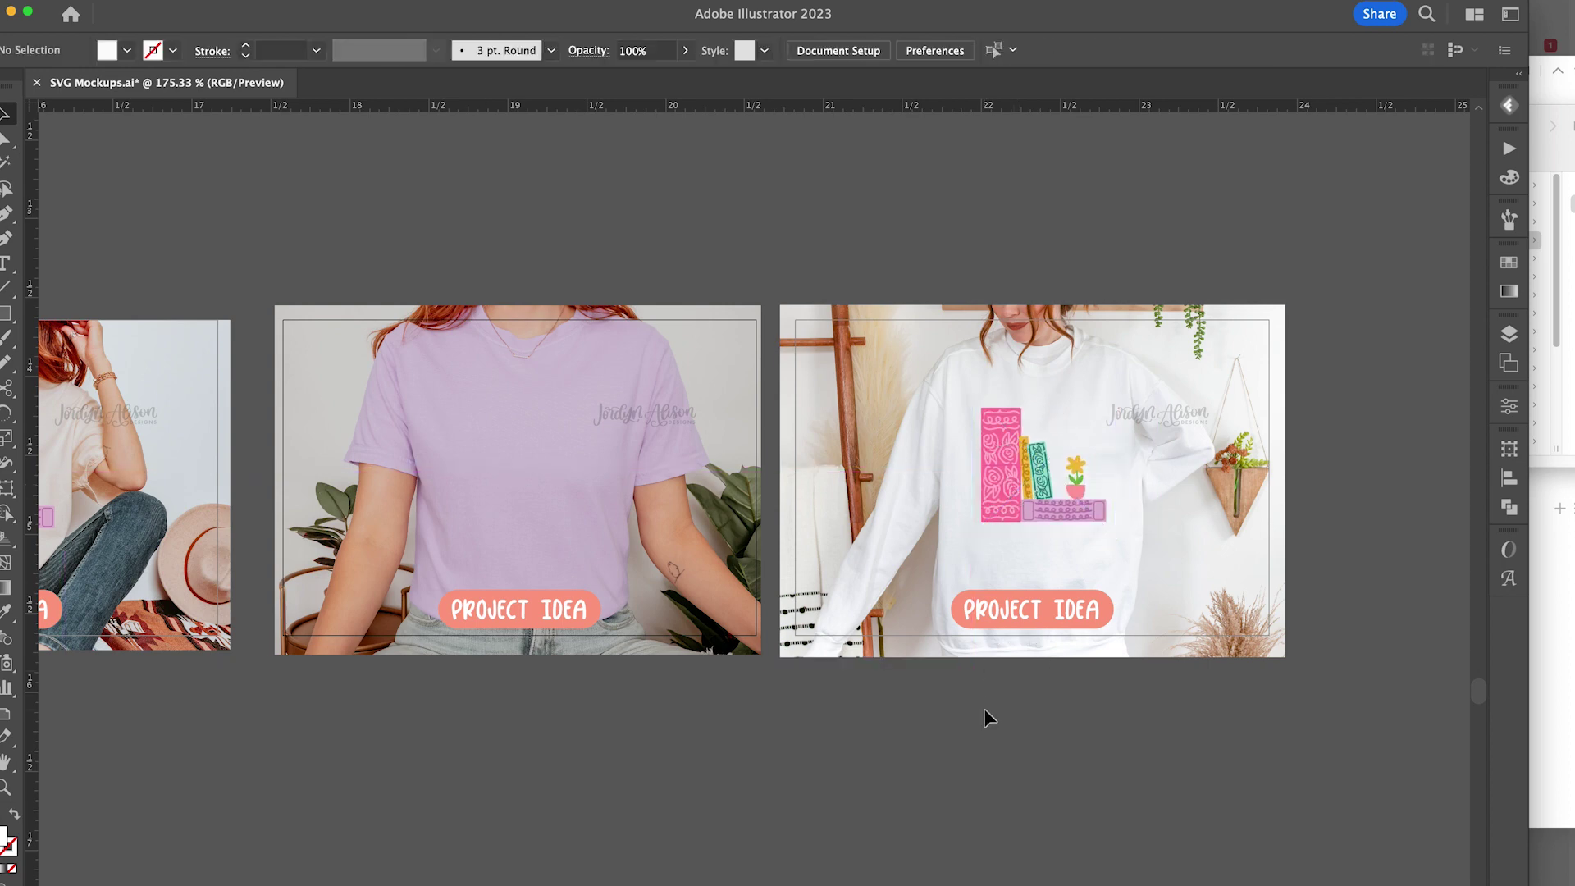
Select everything on the lavender tee mockup and delete it
{"action": "key", "text": "shift+o"}
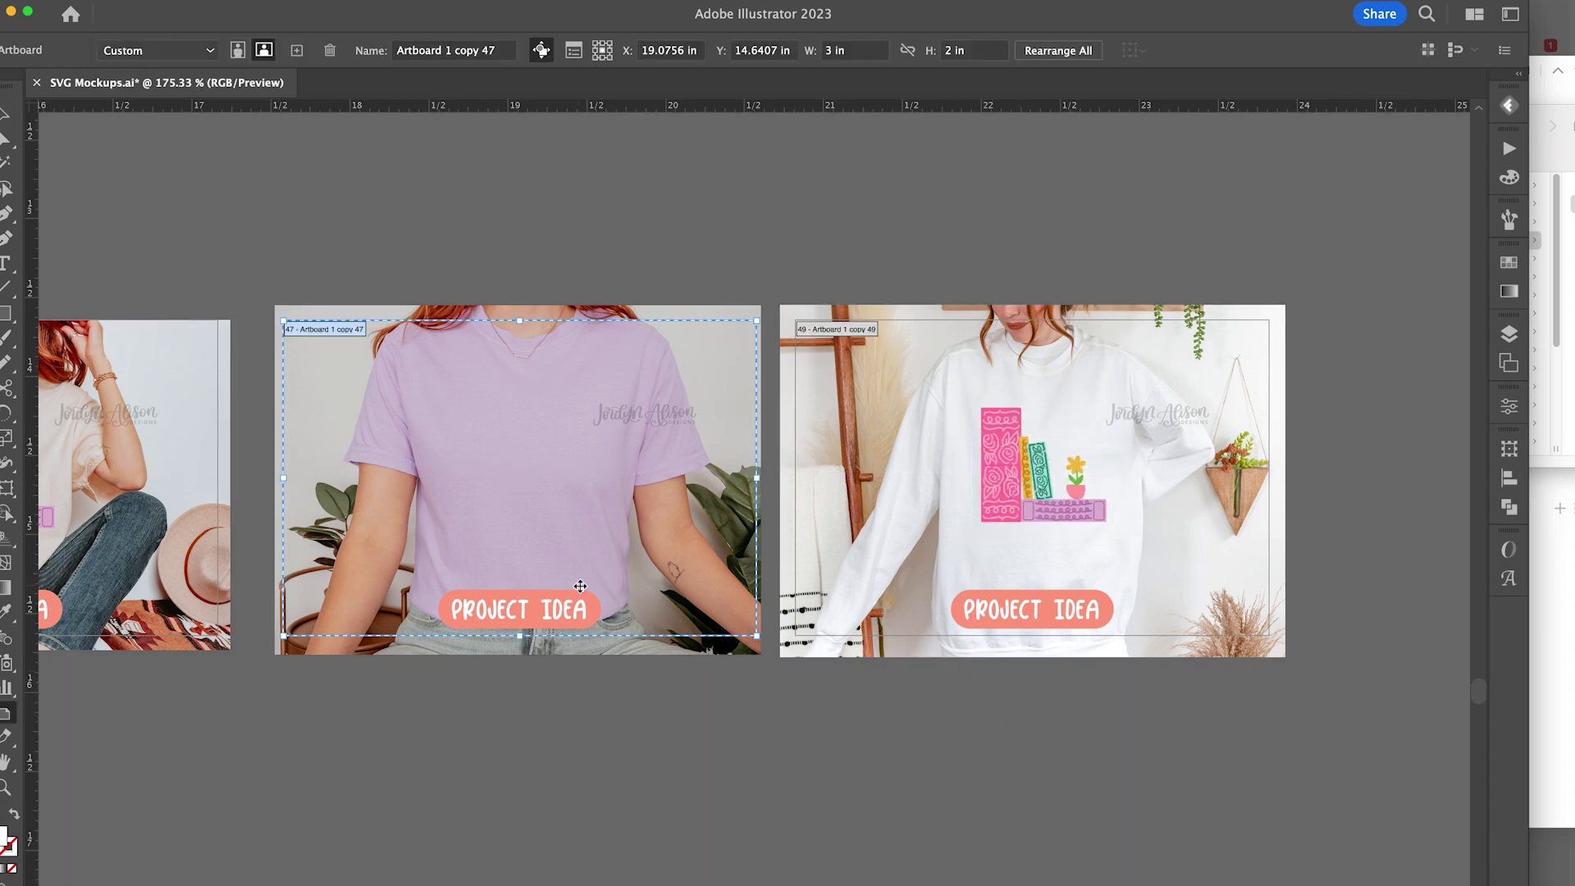
{"action": "key", "text": "v"}
{"action": "left_click_drag", "start_coordinate": [380, 255], "coordinate": [677, 709]}
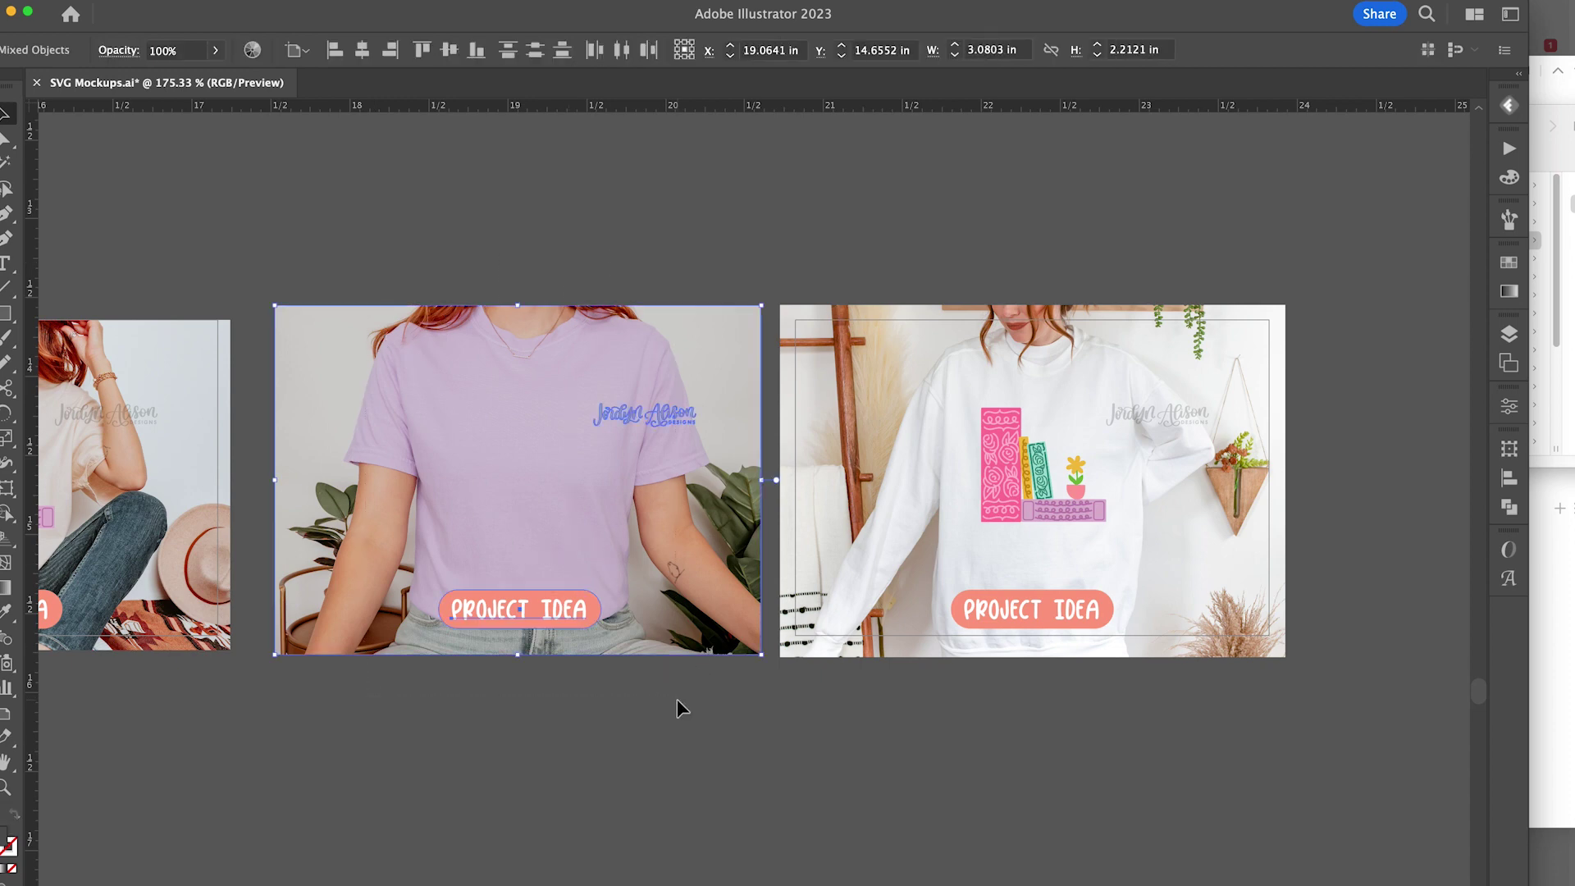
{"action": "key", "text": "Delete"}
{"action": "scroll", "coordinate": [1149, 678], "scroll_direction": "down", "scroll_amount": 5}
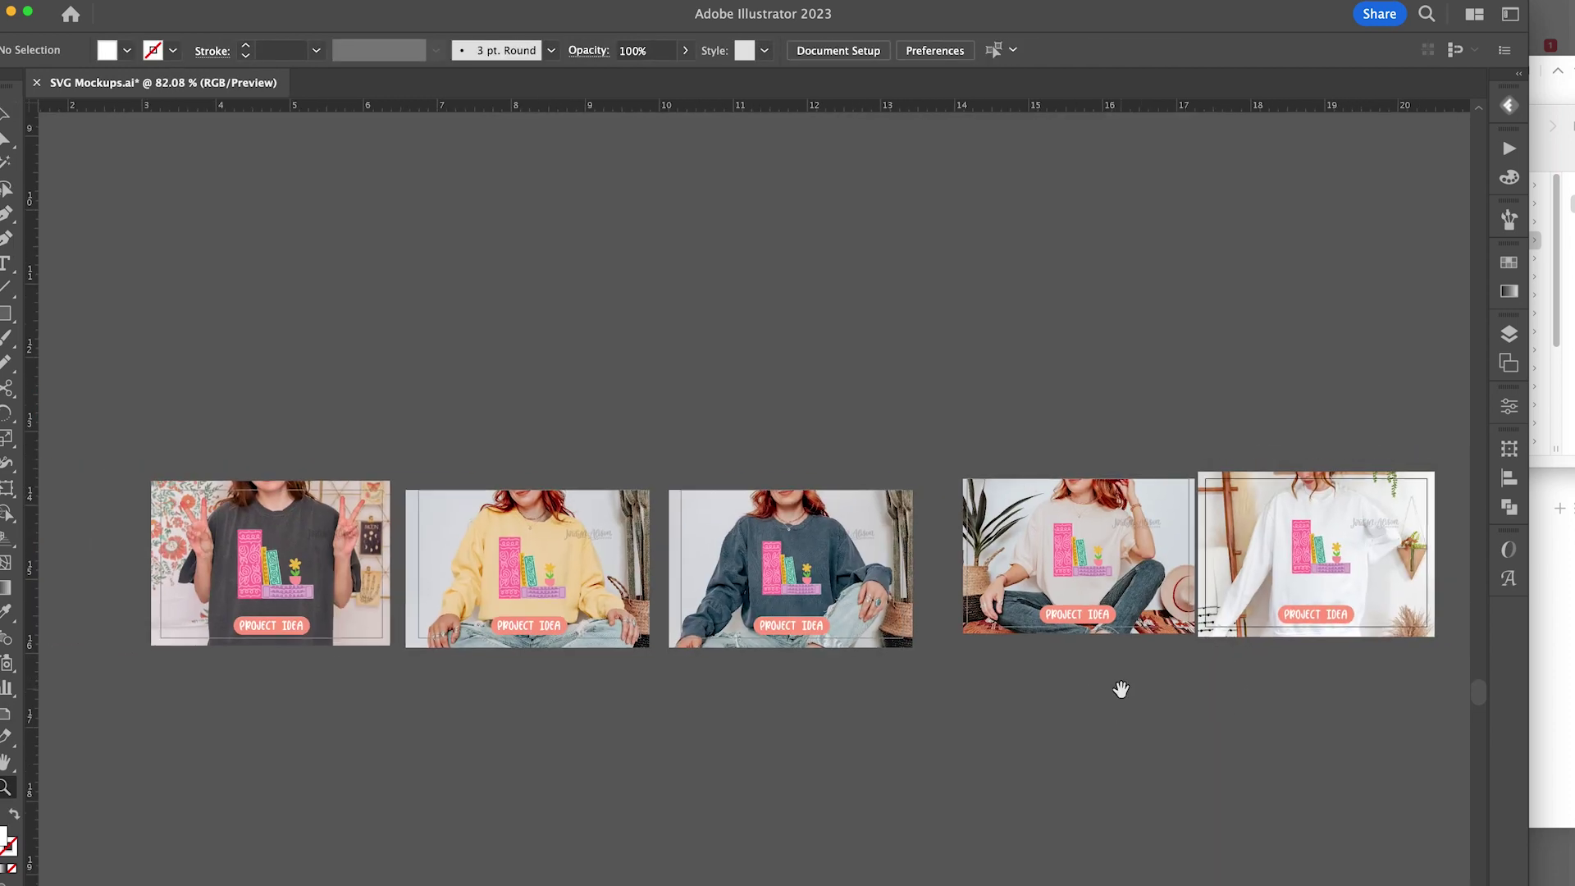
Turn on Trim View so the mockups appear cropped to their artboard edges
{"action": "left_click_drag", "start_coordinate": [1120, 689], "coordinate": [1100, 555]}
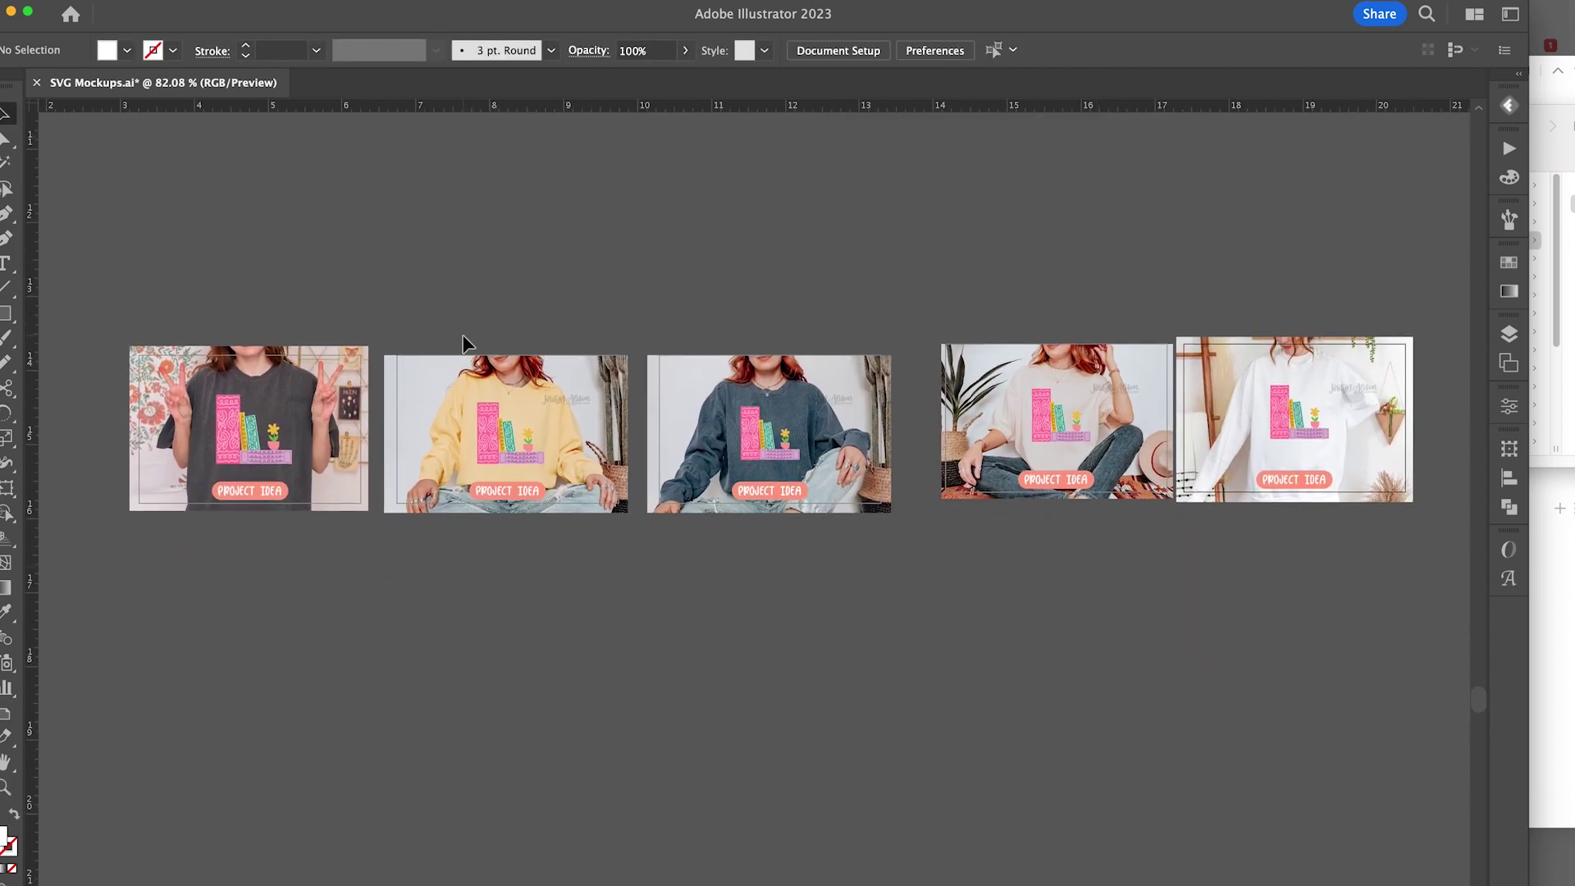
{"action": "key", "text": "shift+o"}
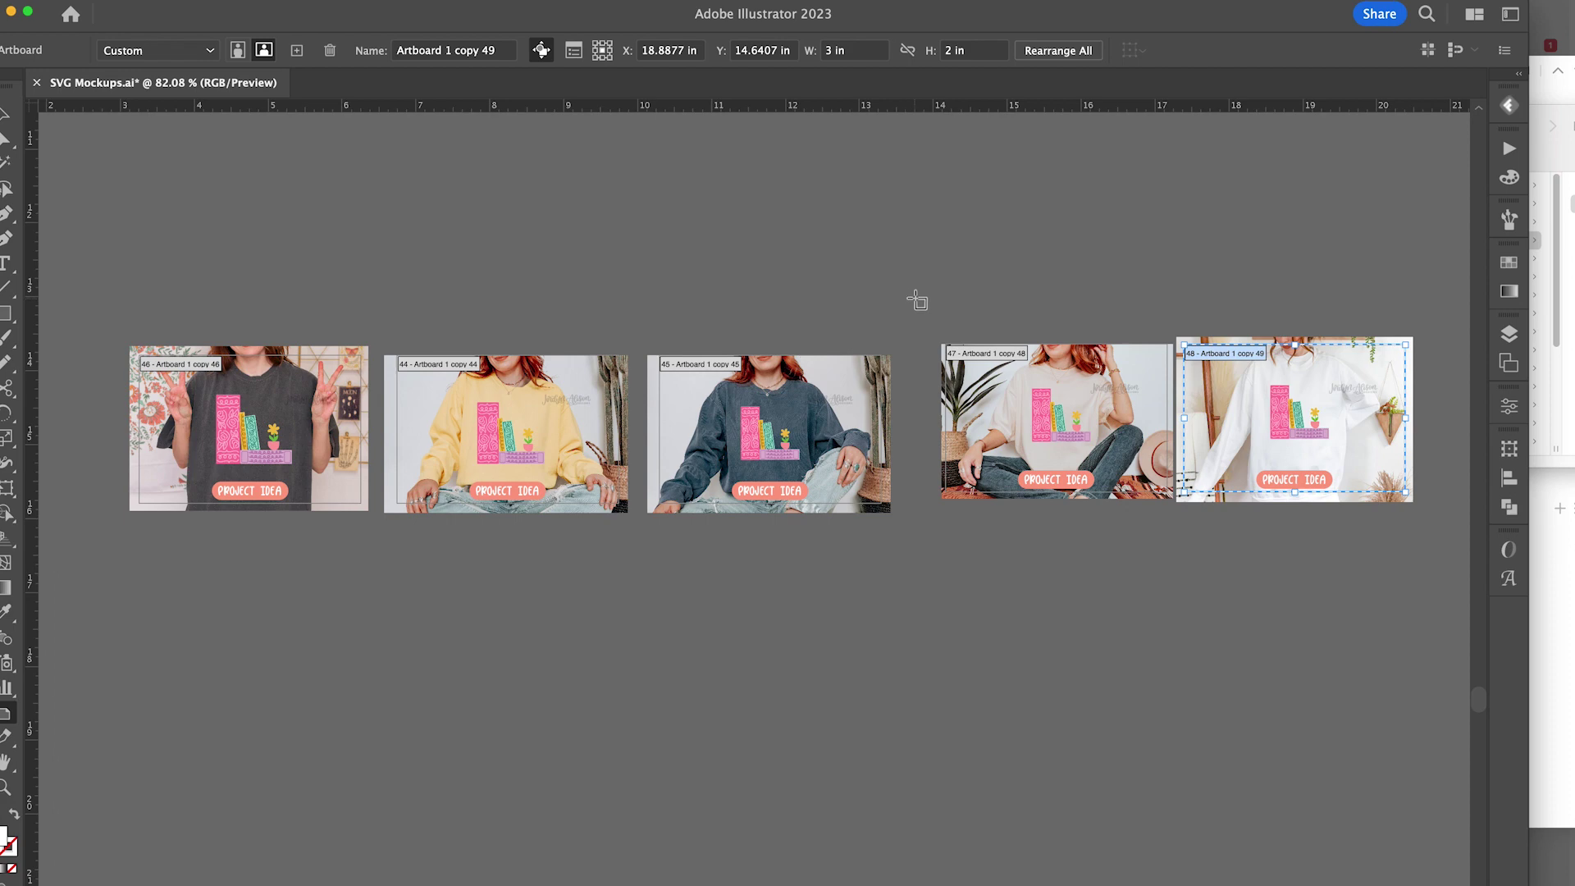
{"action": "key", "text": "Escape"}
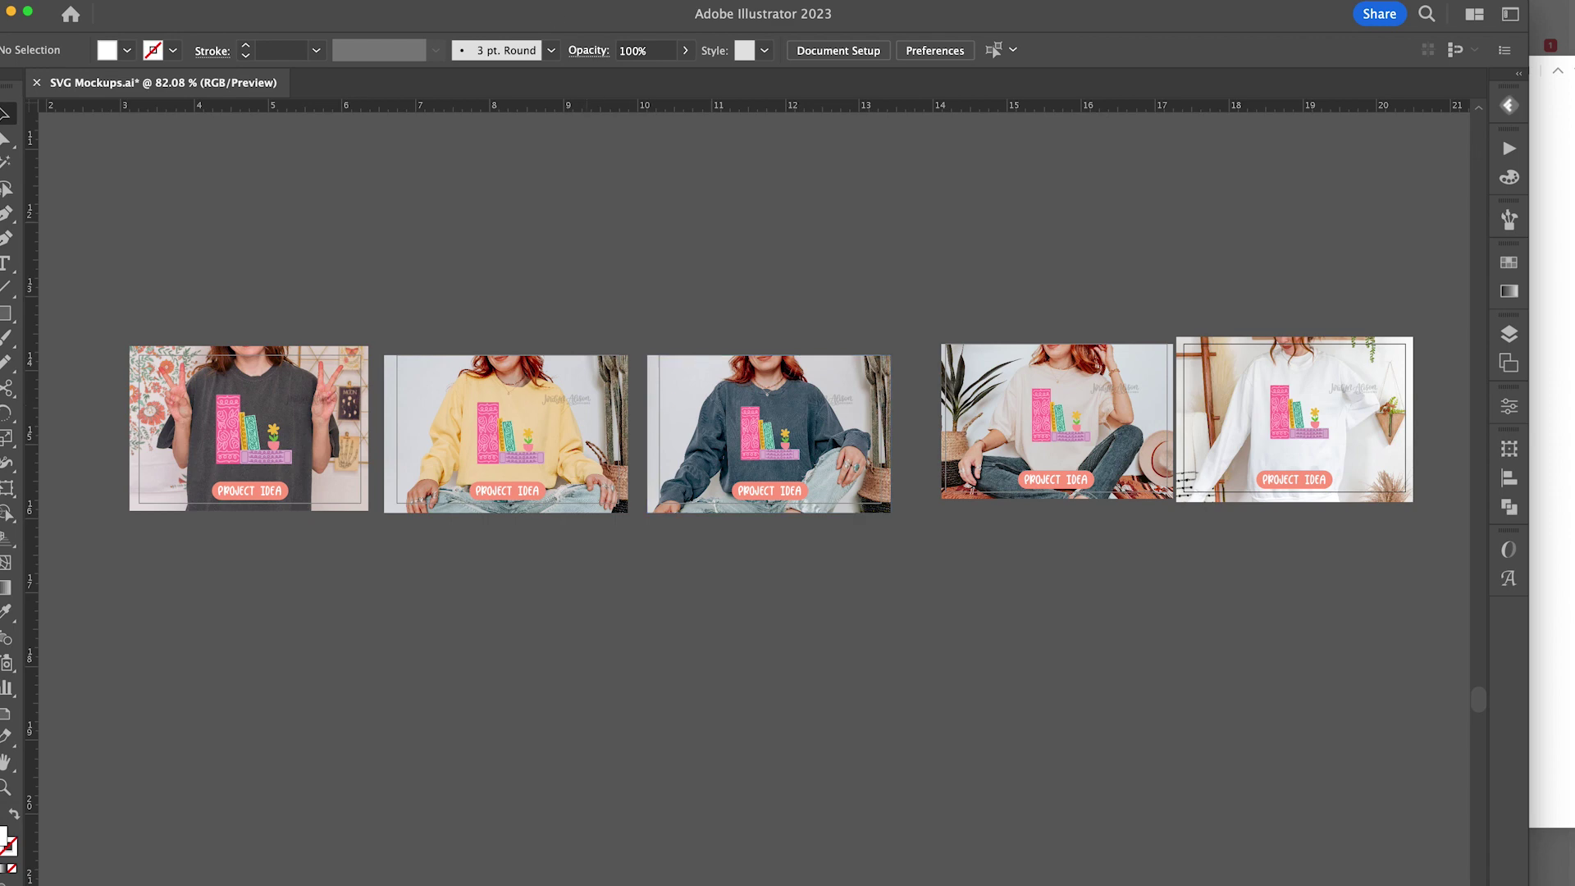
{"action": "left_click", "coordinate": [361, 0]}
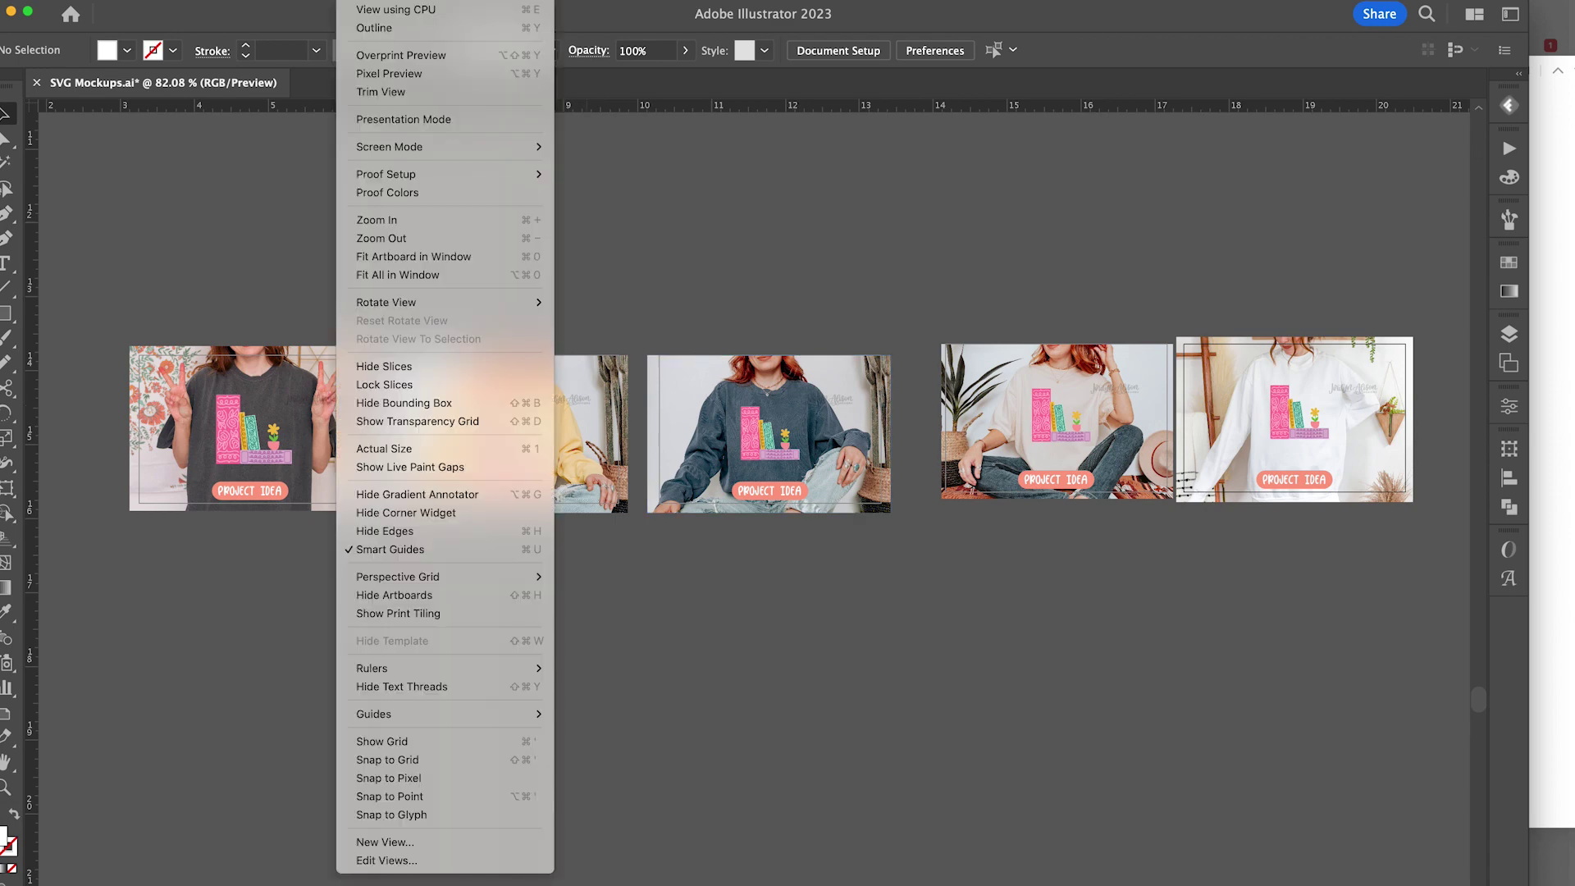
{"action": "left_click", "coordinate": [381, 92]}
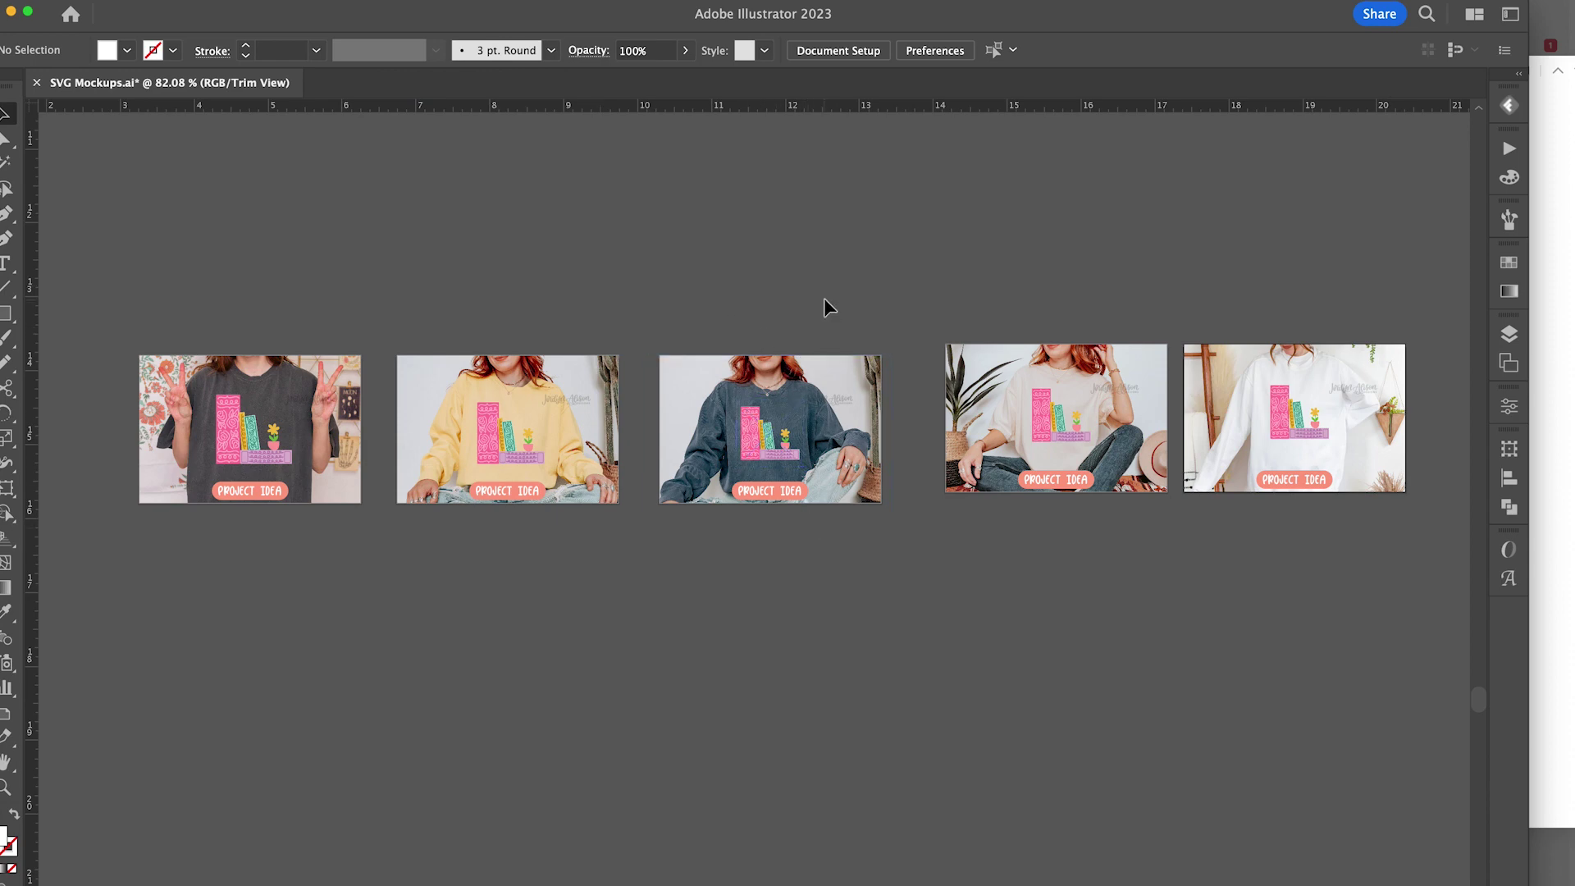
Zoom in on the grey shirt mockup and shift its photo slightly up-left within the frame
{"action": "key", "text": "z"}
{"action": "left_click_drag", "start_coordinate": [139, 381], "coordinate": [290, 329]}
{"action": "scroll", "coordinate": [516, 281], "scroll_direction": "down", "scroll_amount": 1}
{"action": "key", "text": "v"}
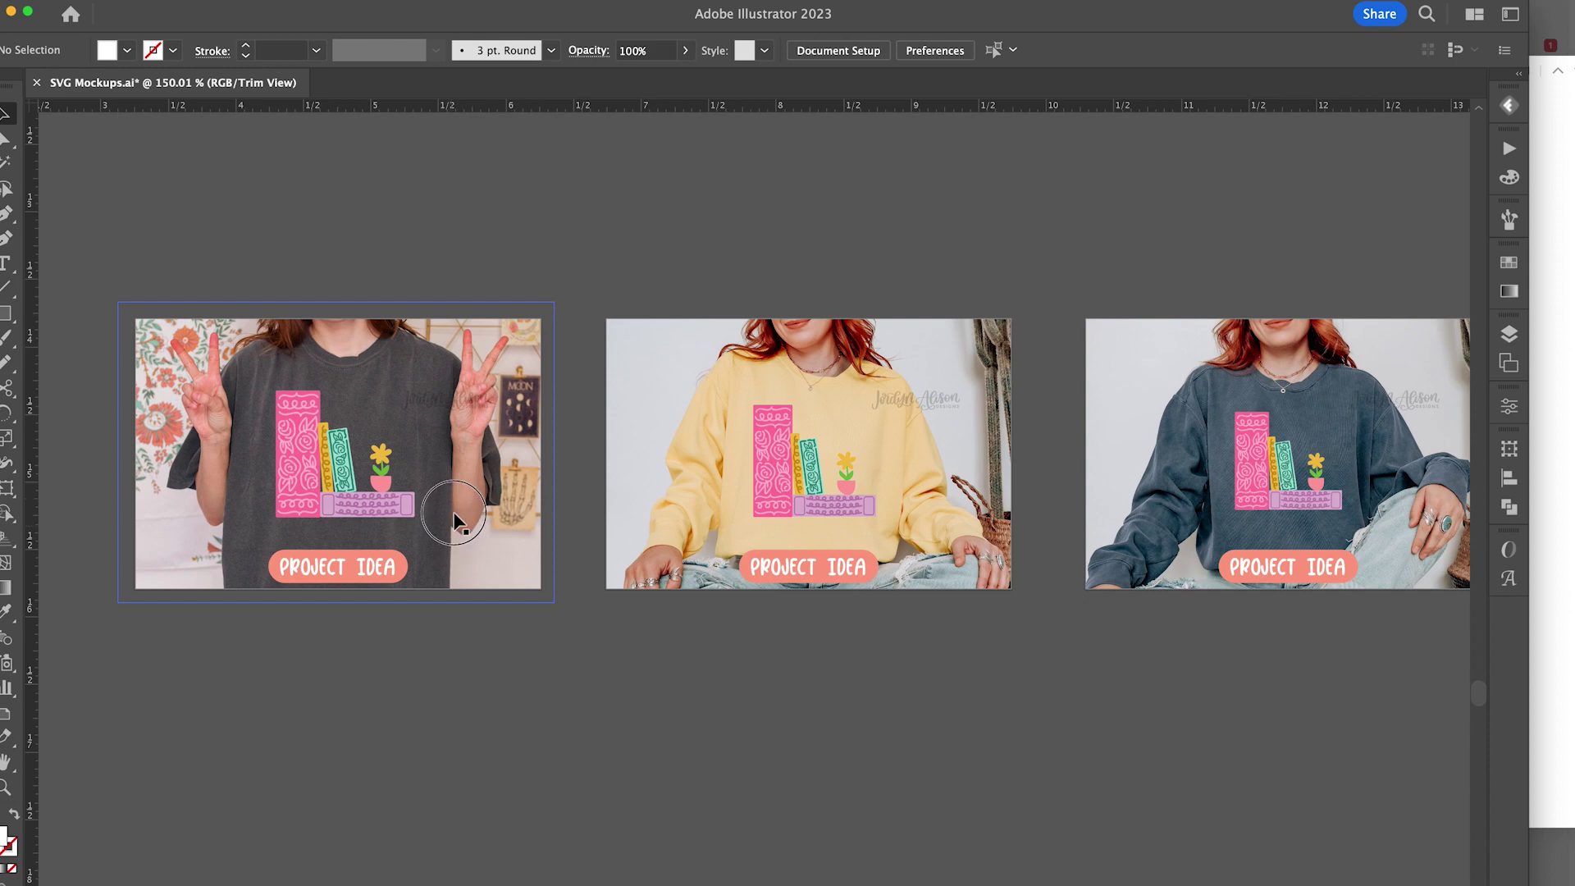
{"action": "mouse_move", "coordinate": [445, 540]}
{"action": "left_mouse_down"}
{"action": "mouse_move", "coordinate": [432, 496]}
{"action": "mouse_move", "coordinate": [421, 574]}
{"action": "mouse_move", "coordinate": [418, 548]}
{"action": "left_mouse_up"}
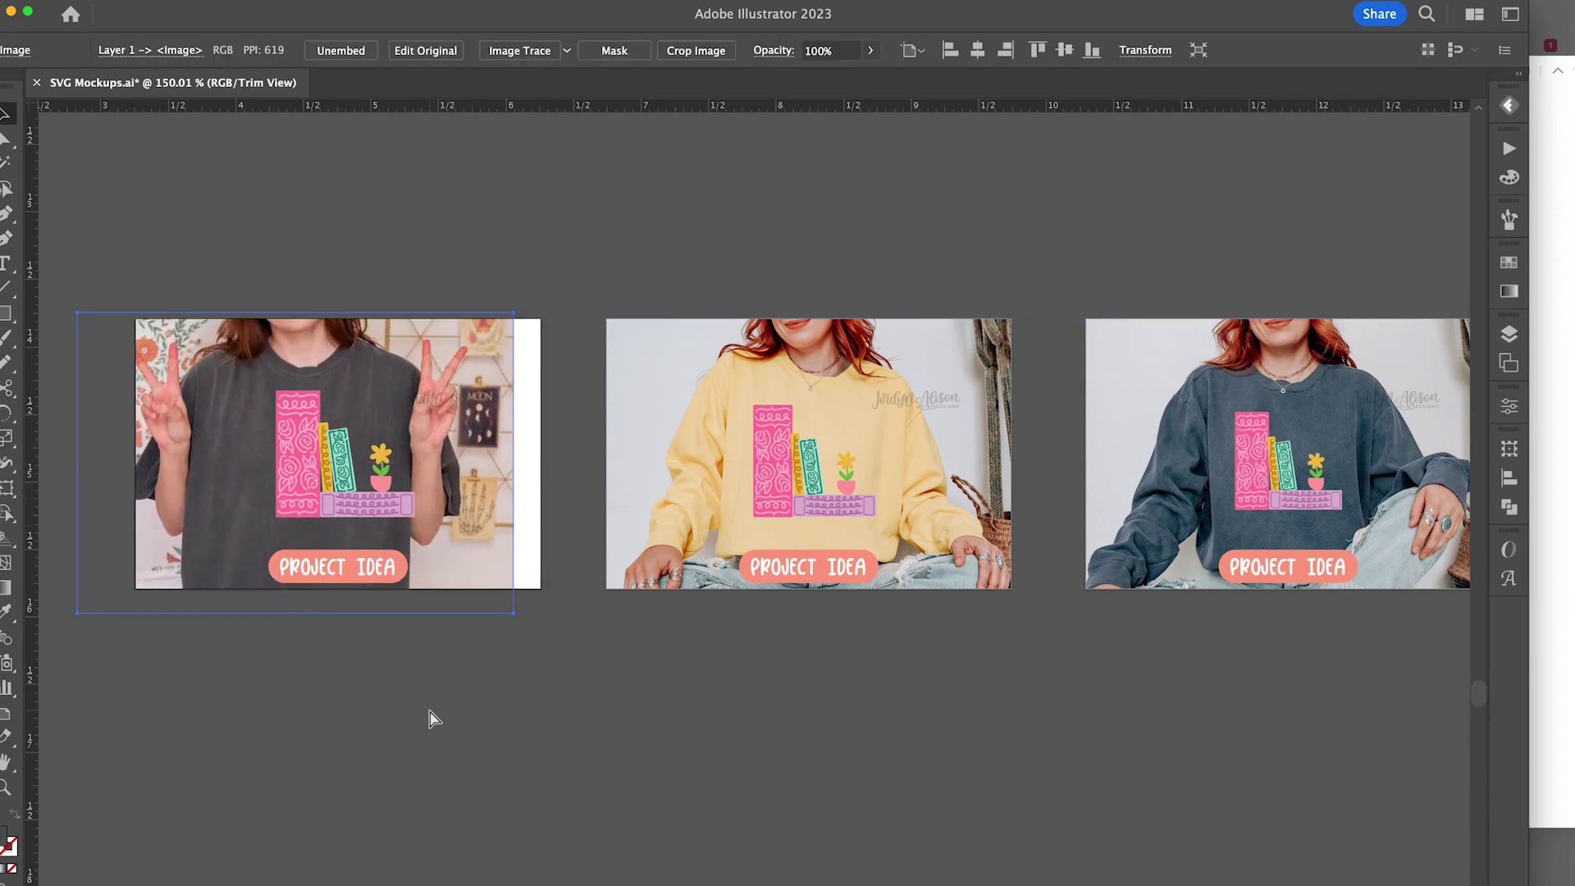
{"action": "left_click", "coordinate": [543, 705]}
{"action": "key", "text": "super+0"}
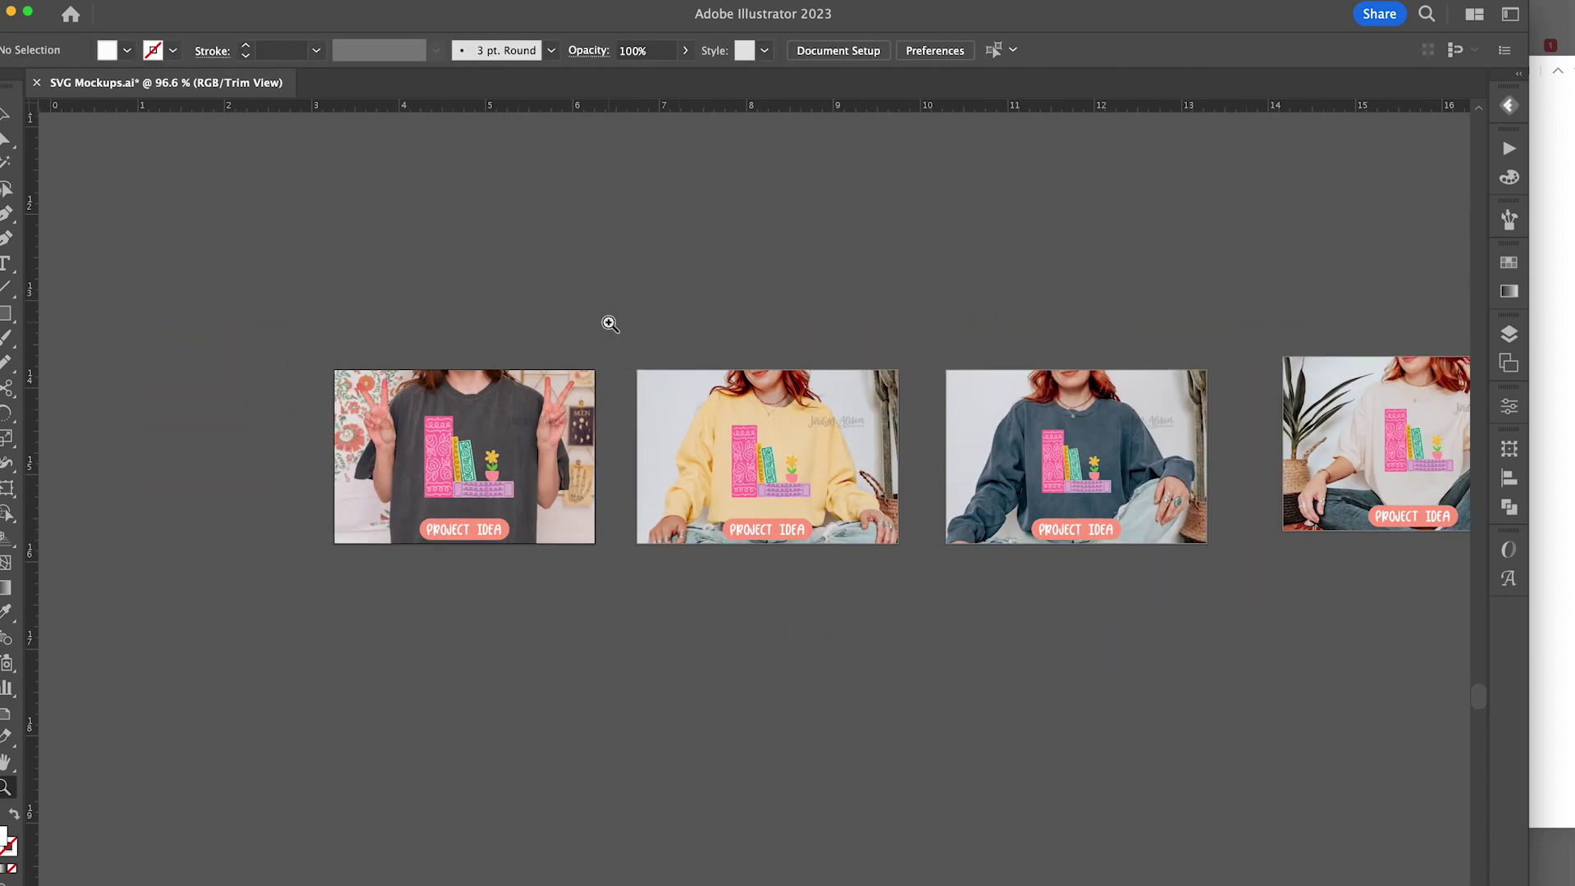
{"action": "key", "text": "z"}
{"action": "left_click_drag", "start_coordinate": [500, 570], "coordinate": [496, 422]}
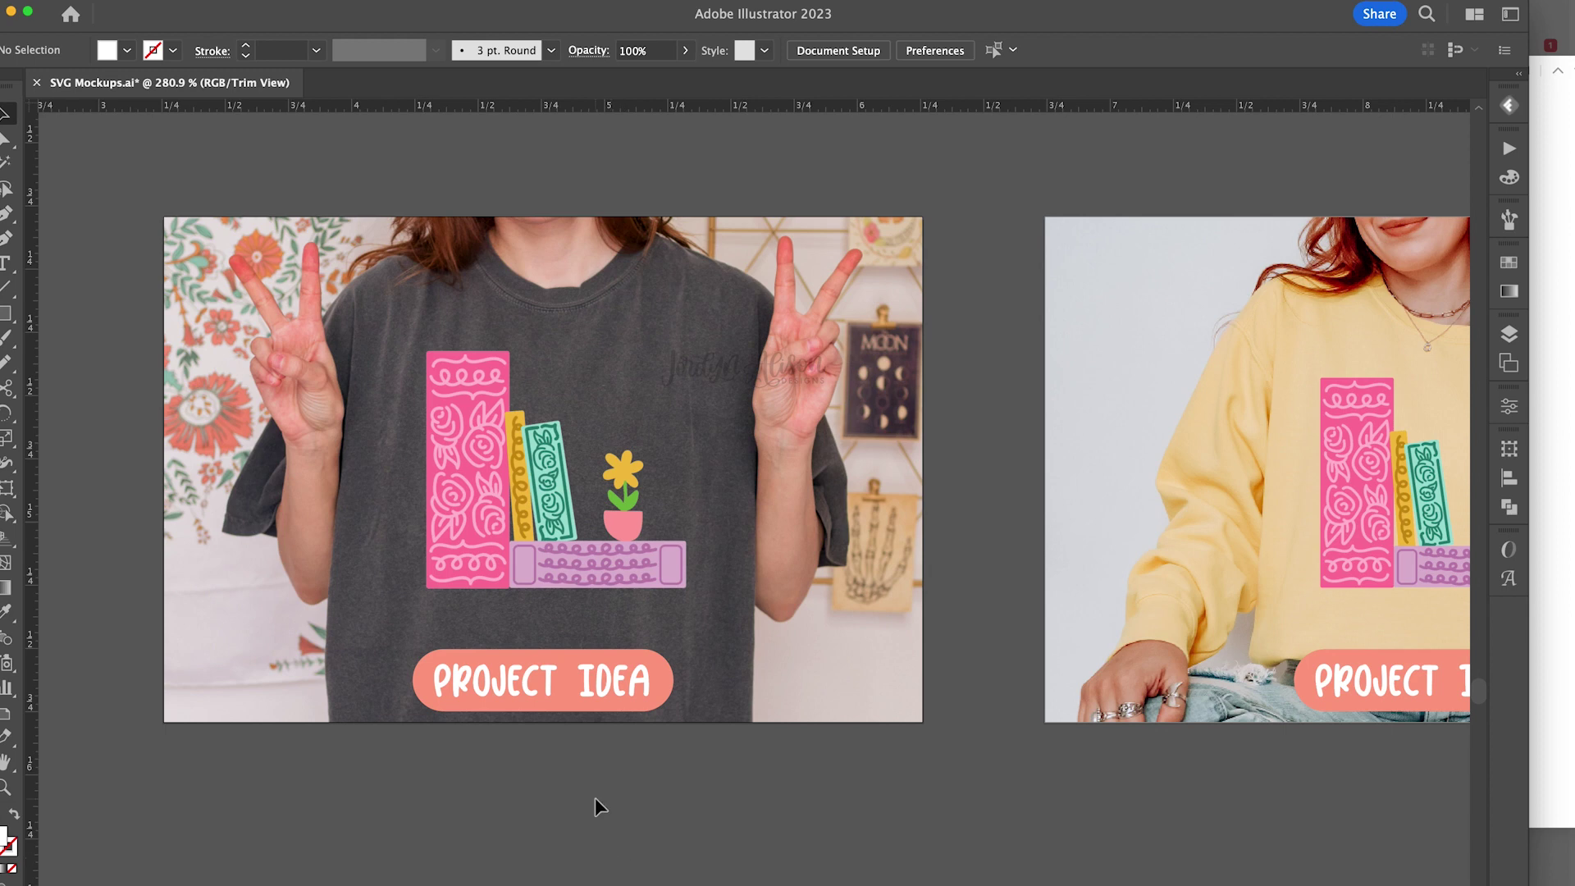
{"action": "left_click", "coordinate": [484, 492]}
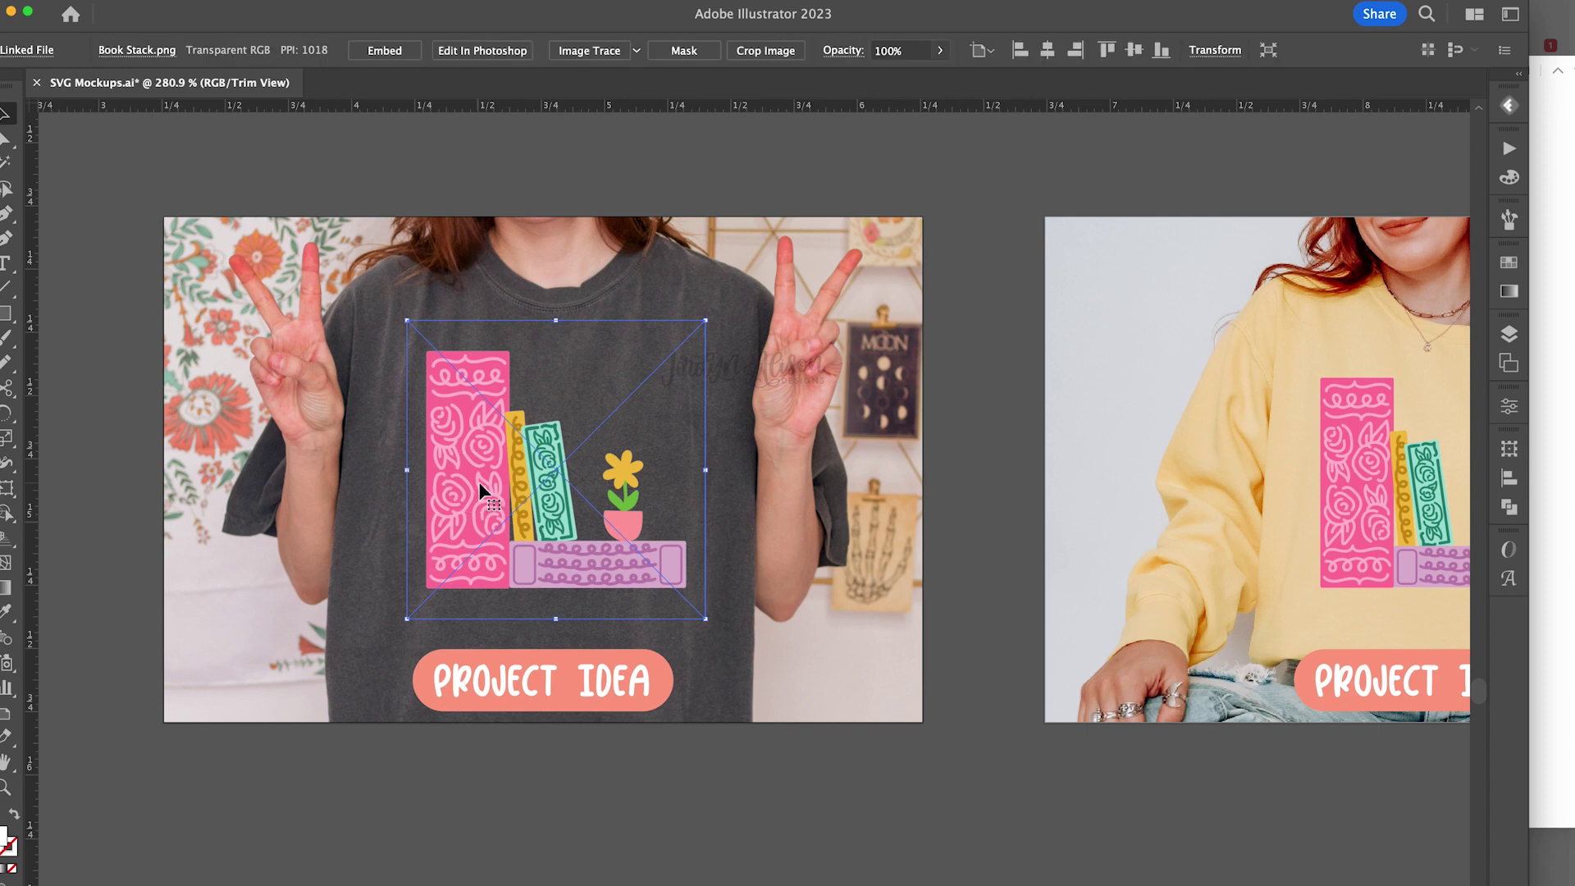
{"action": "left_click", "coordinate": [900, 50]}
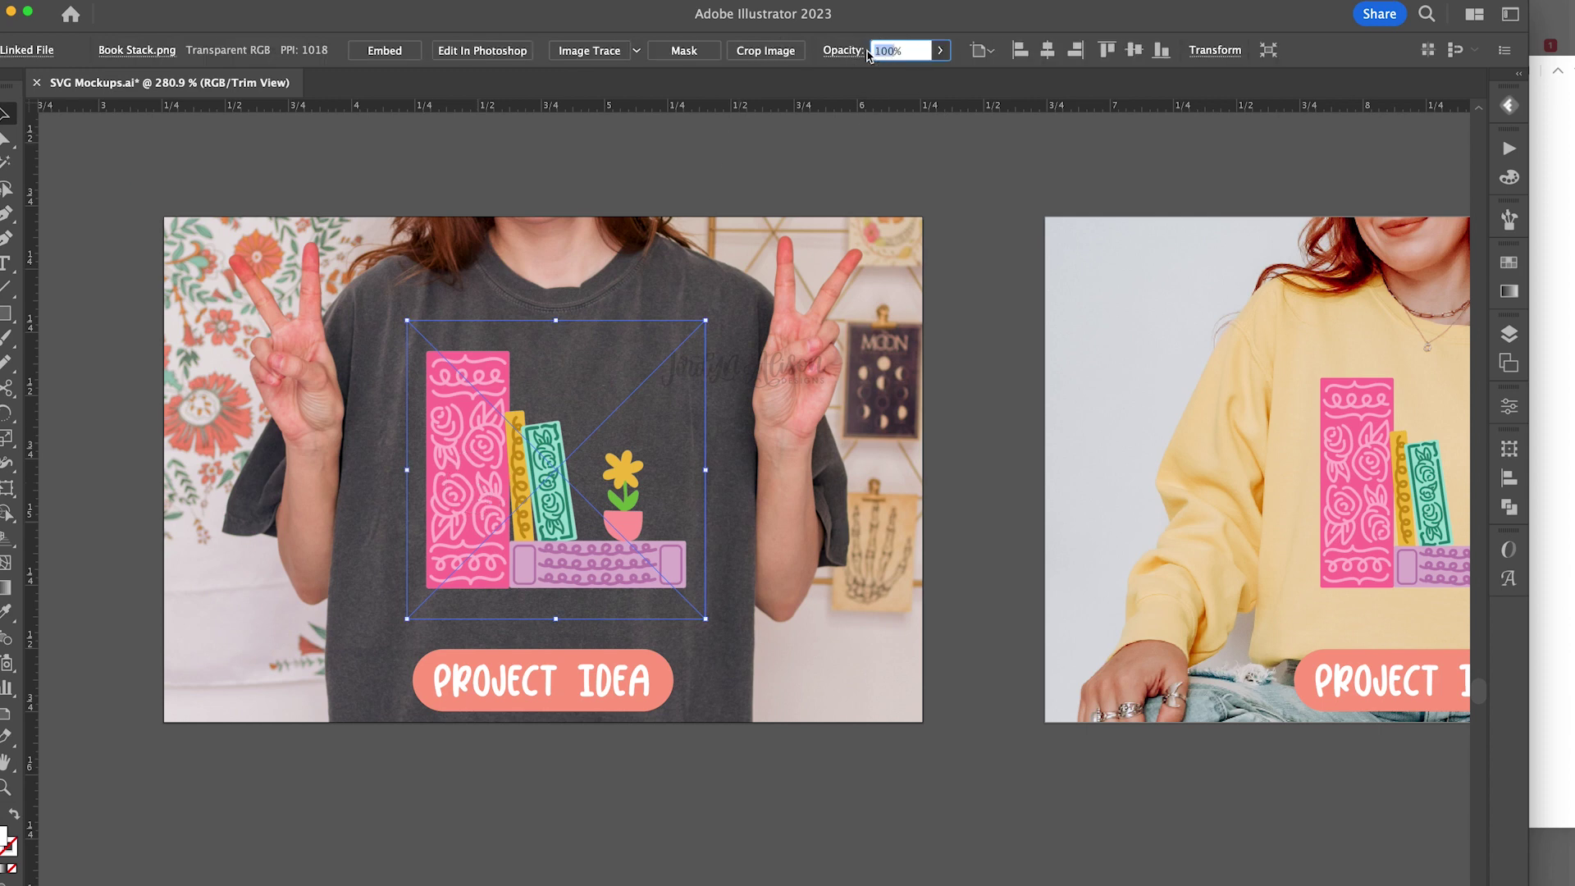
{"action": "left_click", "coordinate": [1128, 169]}
{"action": "left_click_drag", "start_coordinate": [1128, 169], "coordinate": [615, 151]}
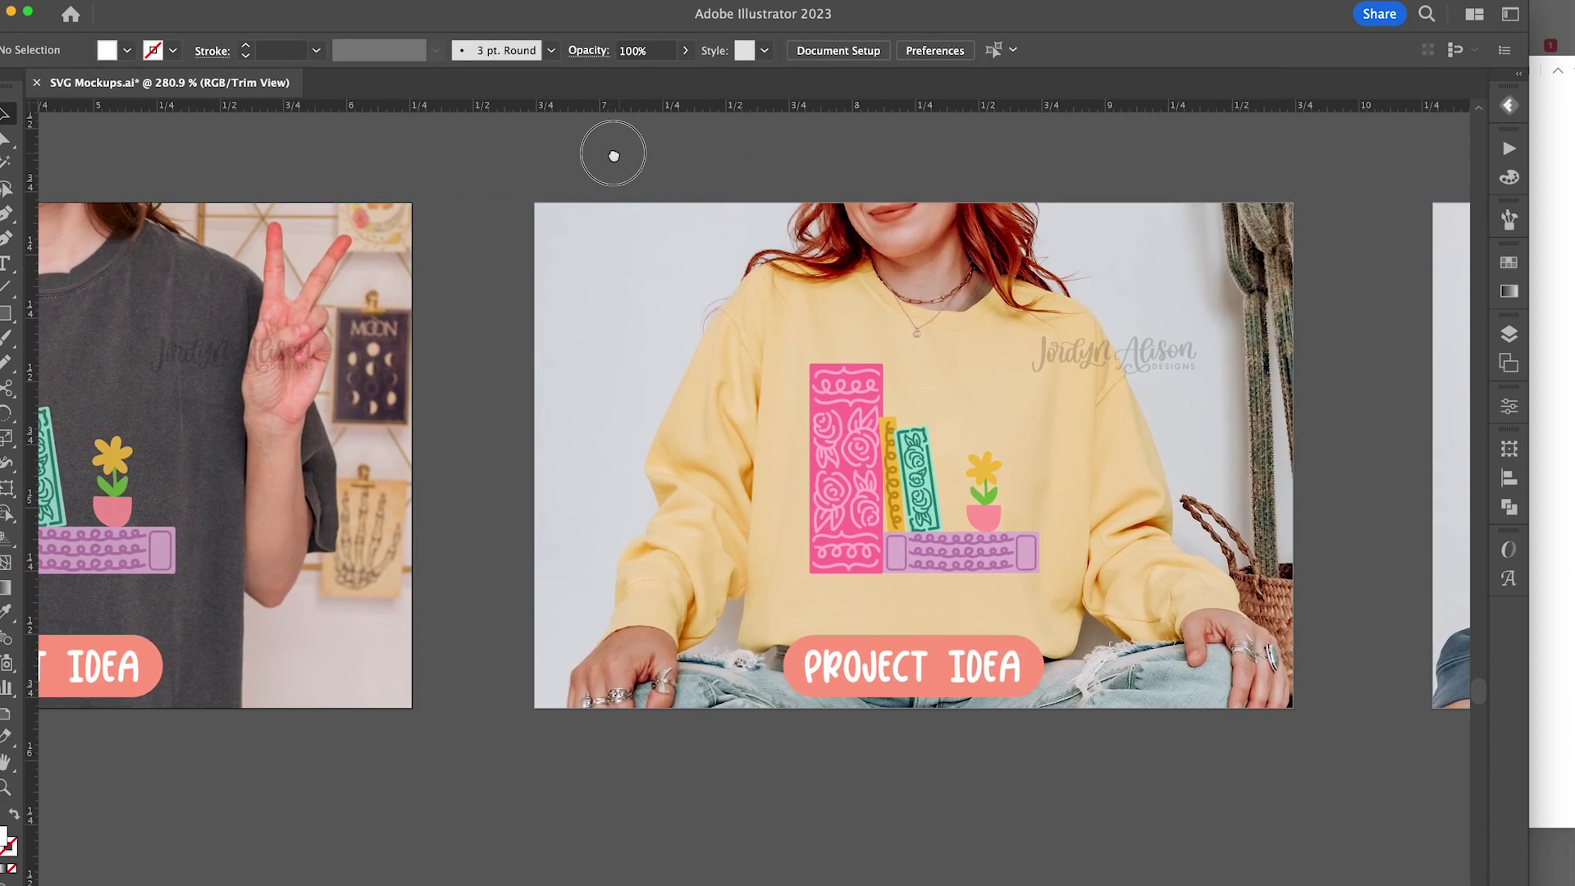
{"action": "left_click", "coordinate": [824, 424]}
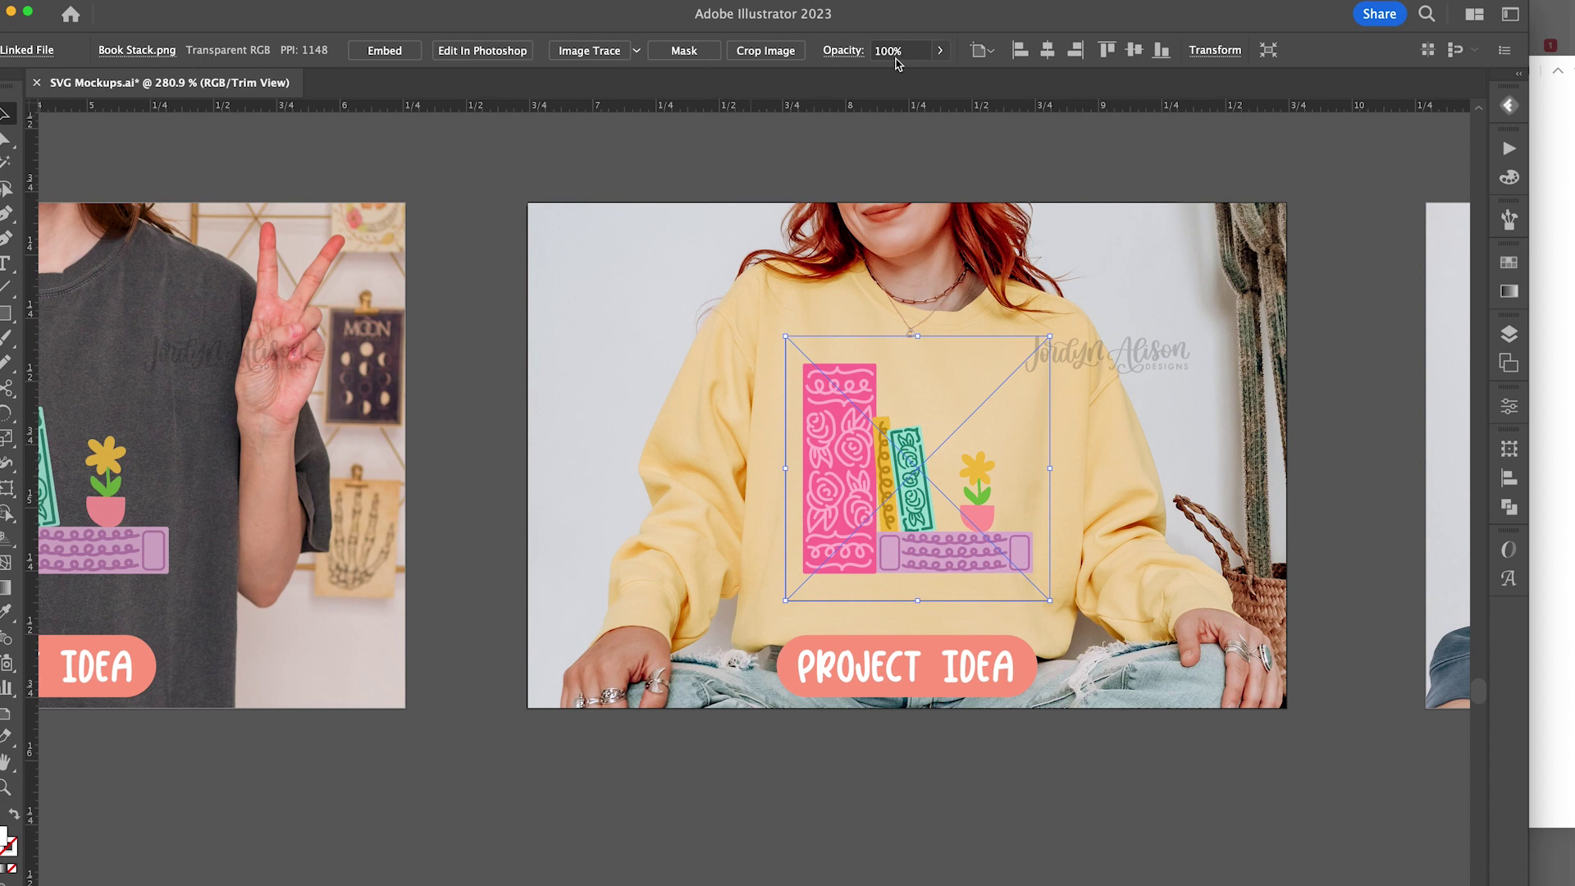
{"action": "left_click", "coordinate": [871, 50]}
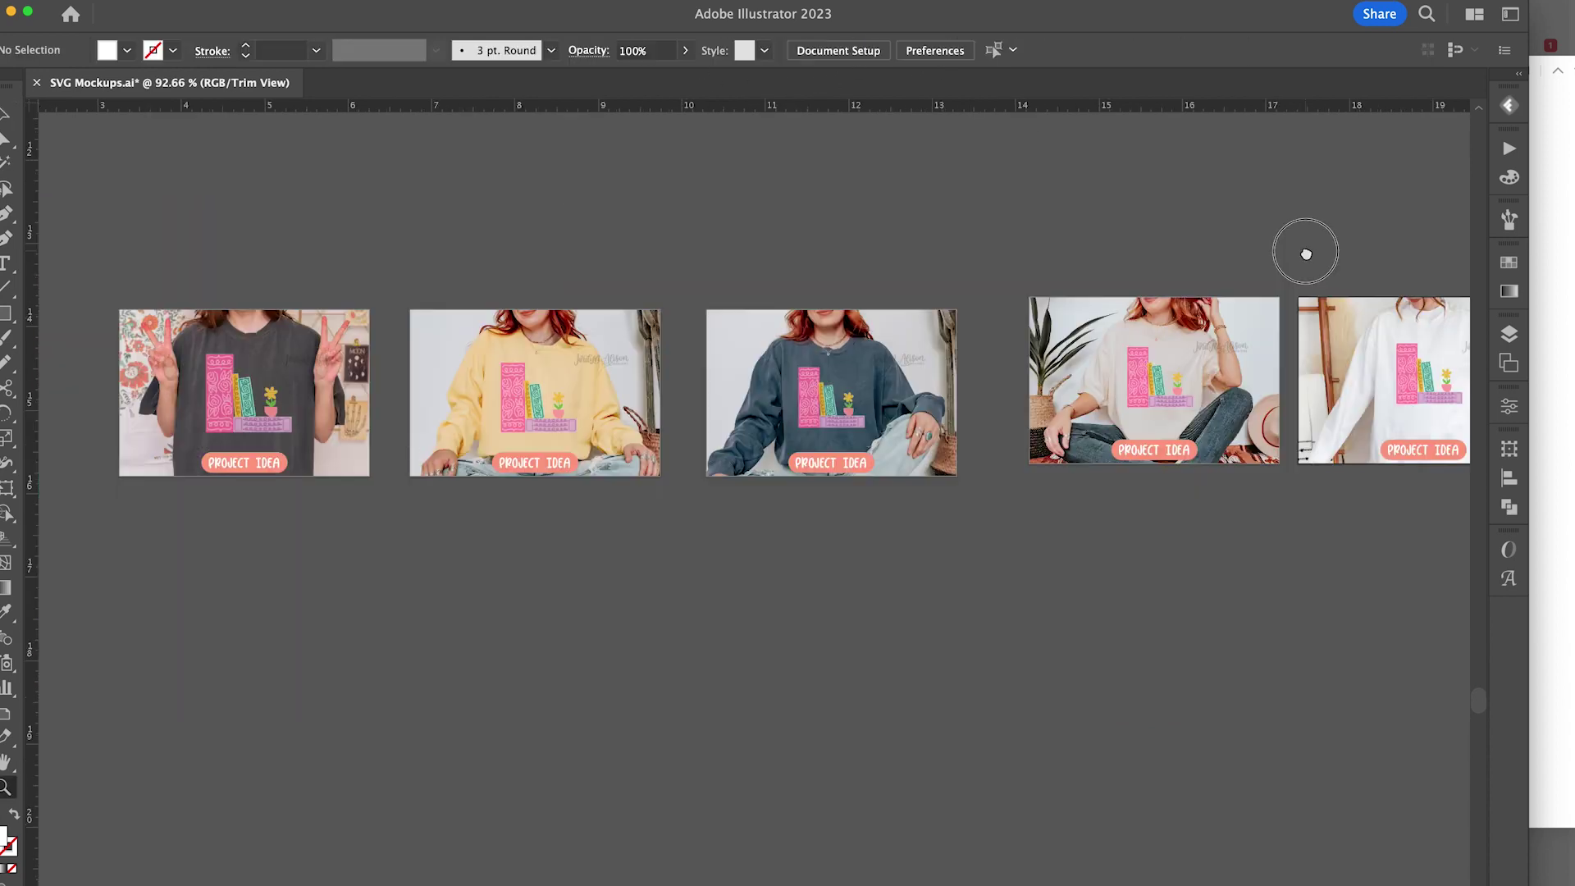
Nudge the beige-shirt mockup slightly left into line with the other mockups
{"action": "key", "text": "shift+o"}
{"action": "key", "text": "v"}
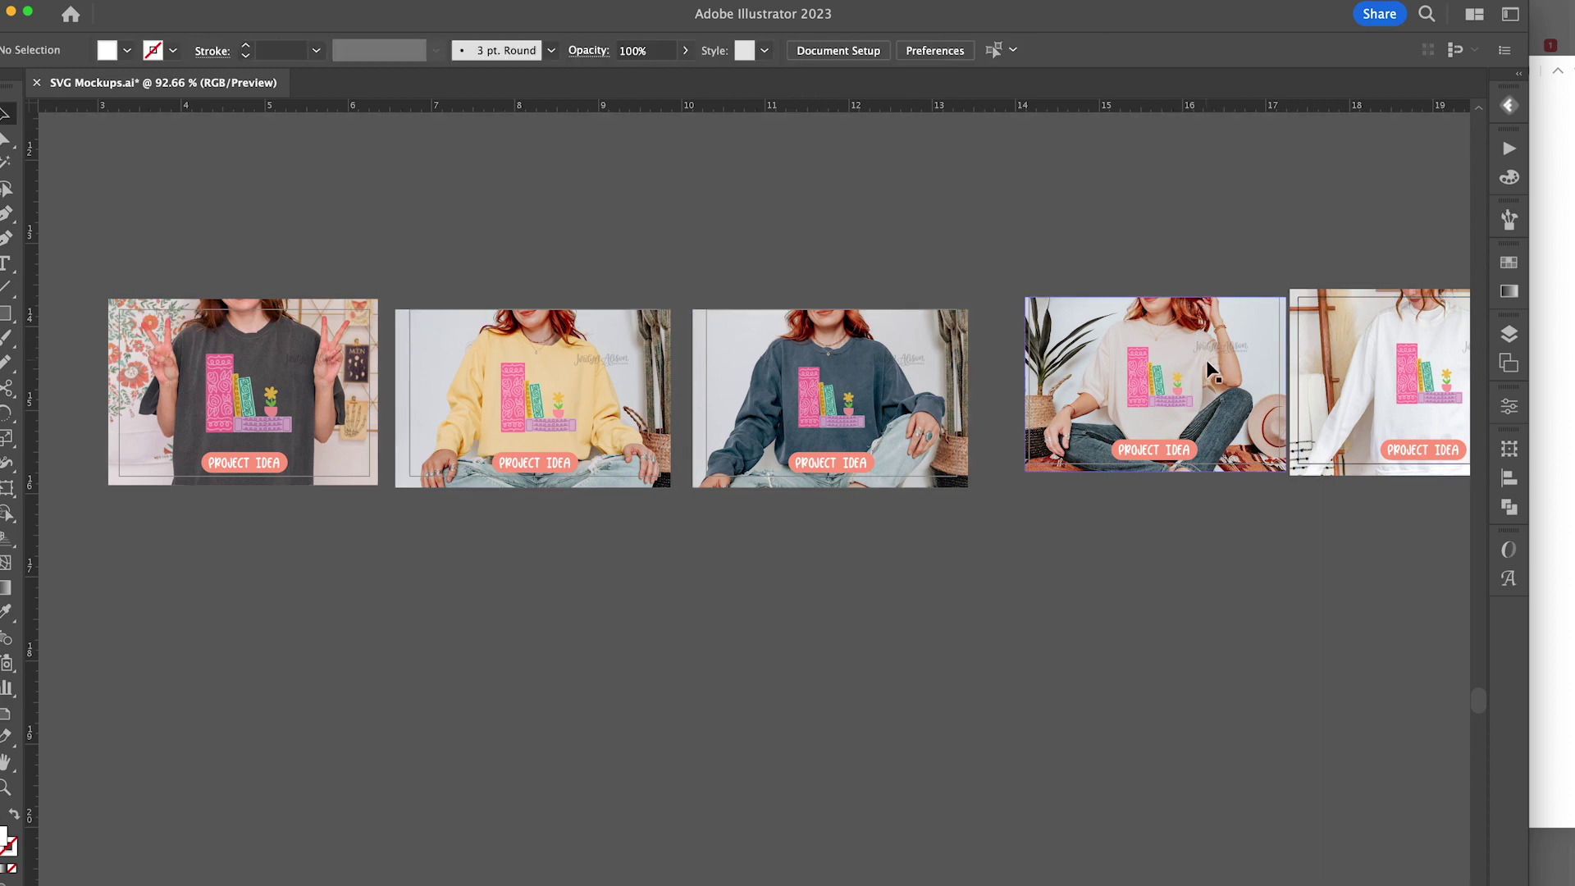
{"action": "left_click_drag", "start_coordinate": [1221, 371], "coordinate": [1181, 375]}
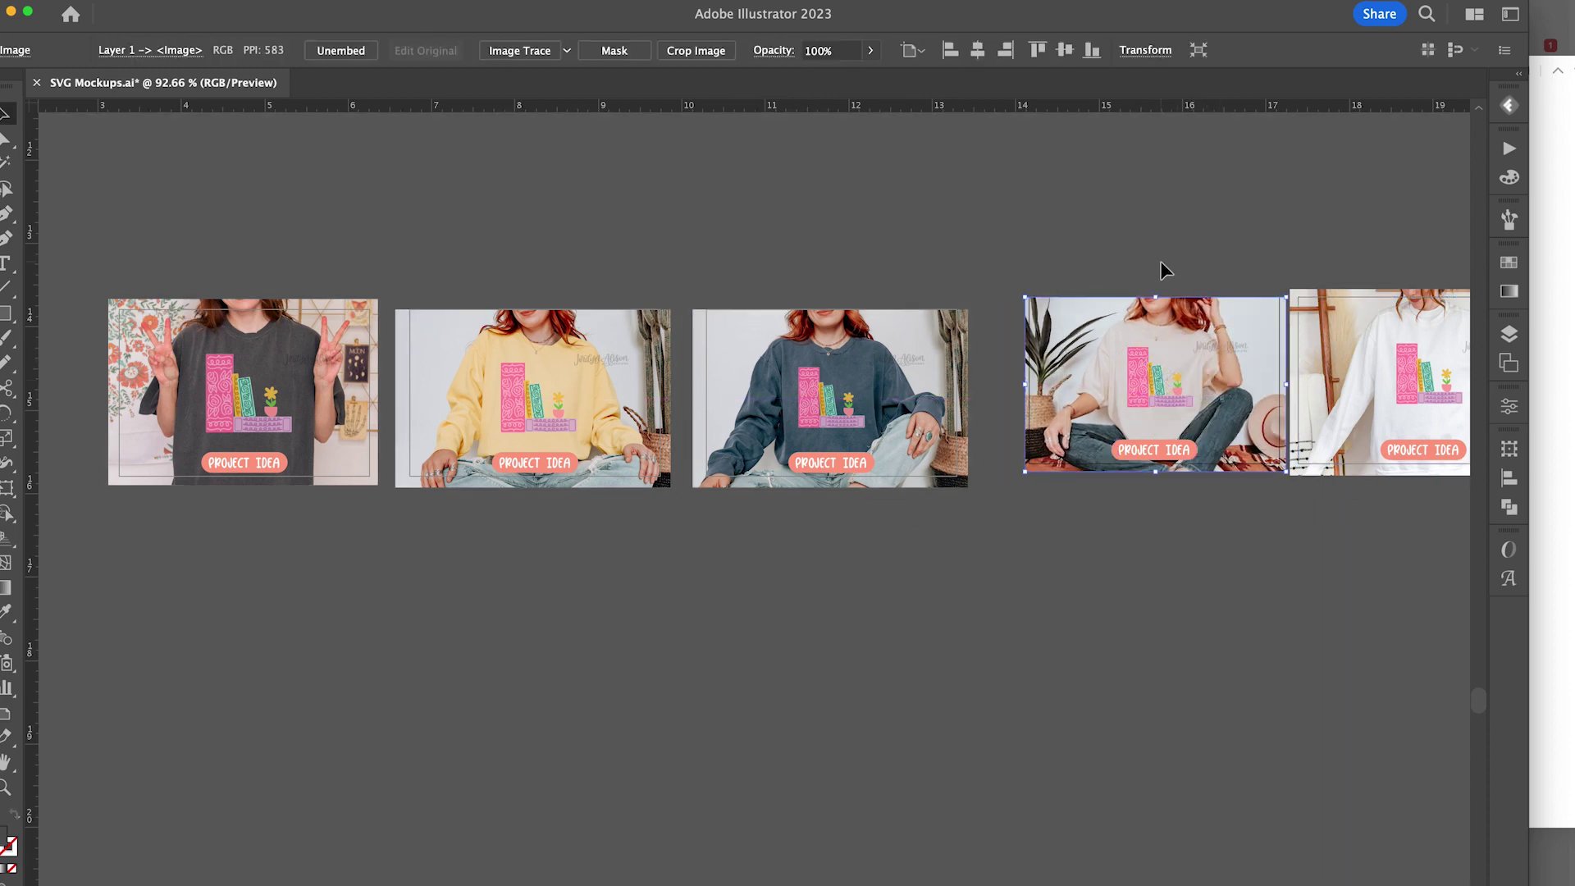
{"action": "key", "text": "super+alt+0"}
{"action": "left_click", "coordinate": [774, 245]}
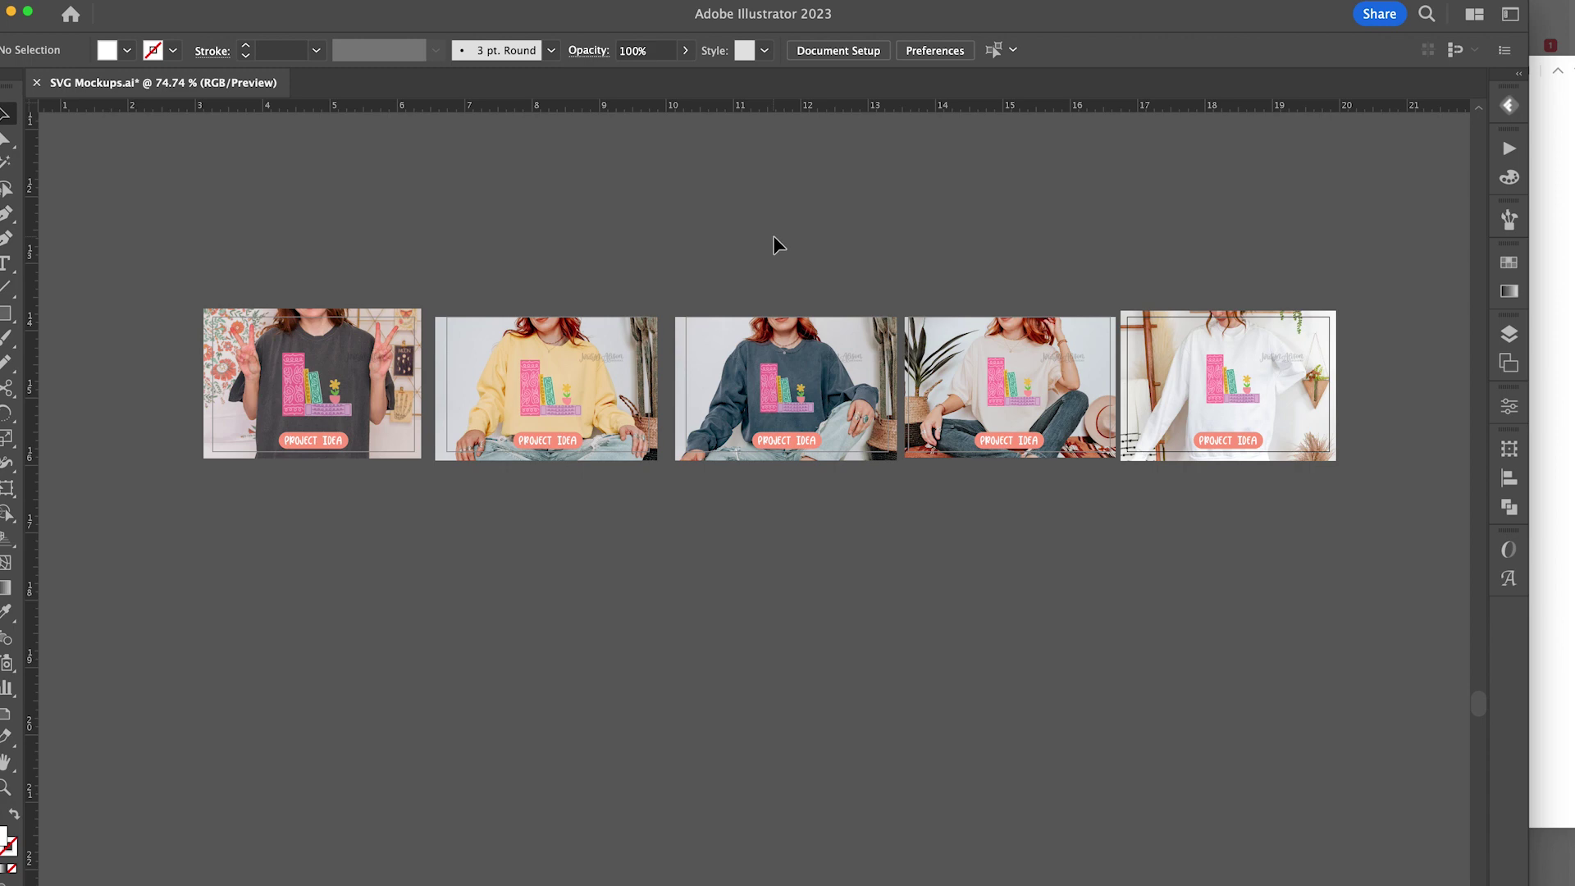
Set up a PNG export using artboards, limited to the range 44-48
{"action": "key", "text": "super+shift+e"}
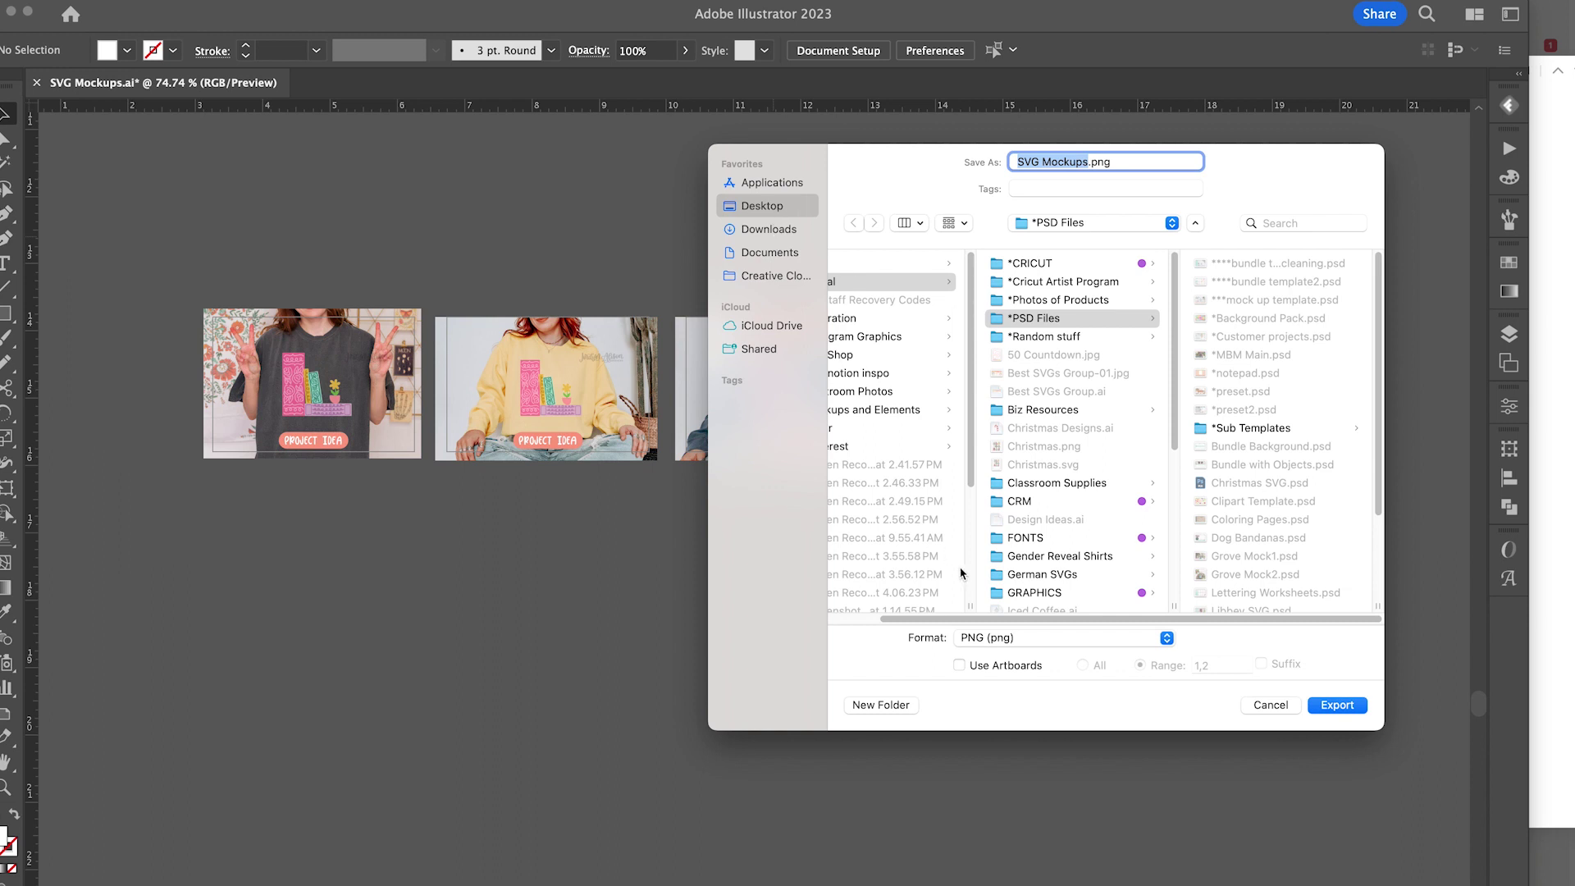
{"action": "left_click", "coordinate": [985, 665]}
{"action": "left_click", "coordinate": [1152, 666]}
{"action": "type", "text": "44"}
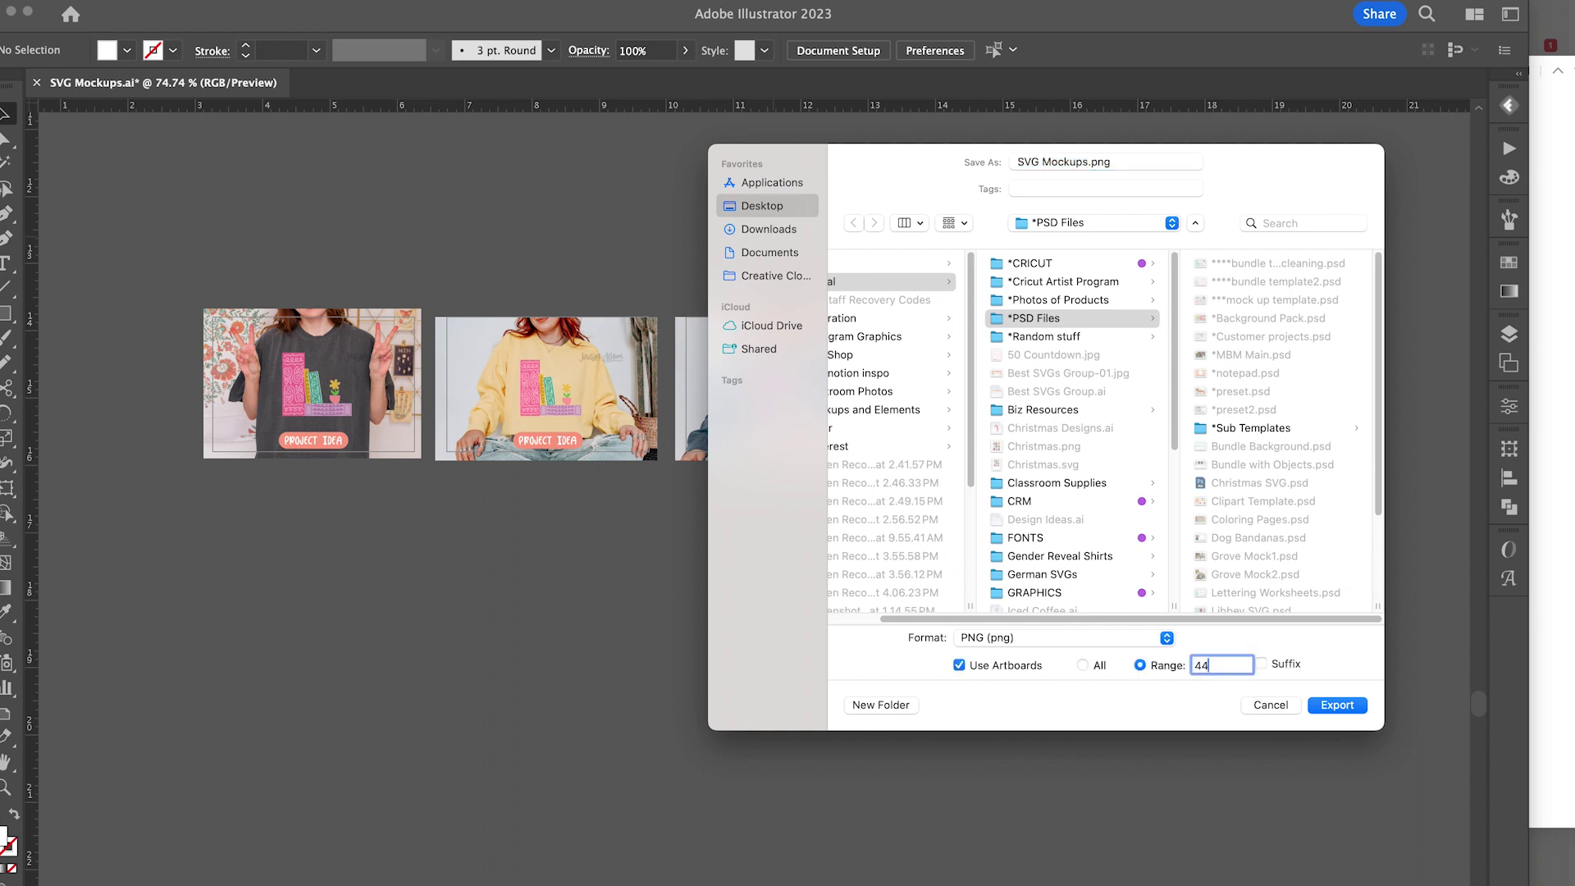
{"action": "type", "text": "-48"}
Complete the PNG export, preview SVG Mockups-44 to -48.png, and return to Illustrator
{"action": "left_click", "coordinate": [1334, 708]}
{"action": "left_click", "coordinate": [1170, 854]}
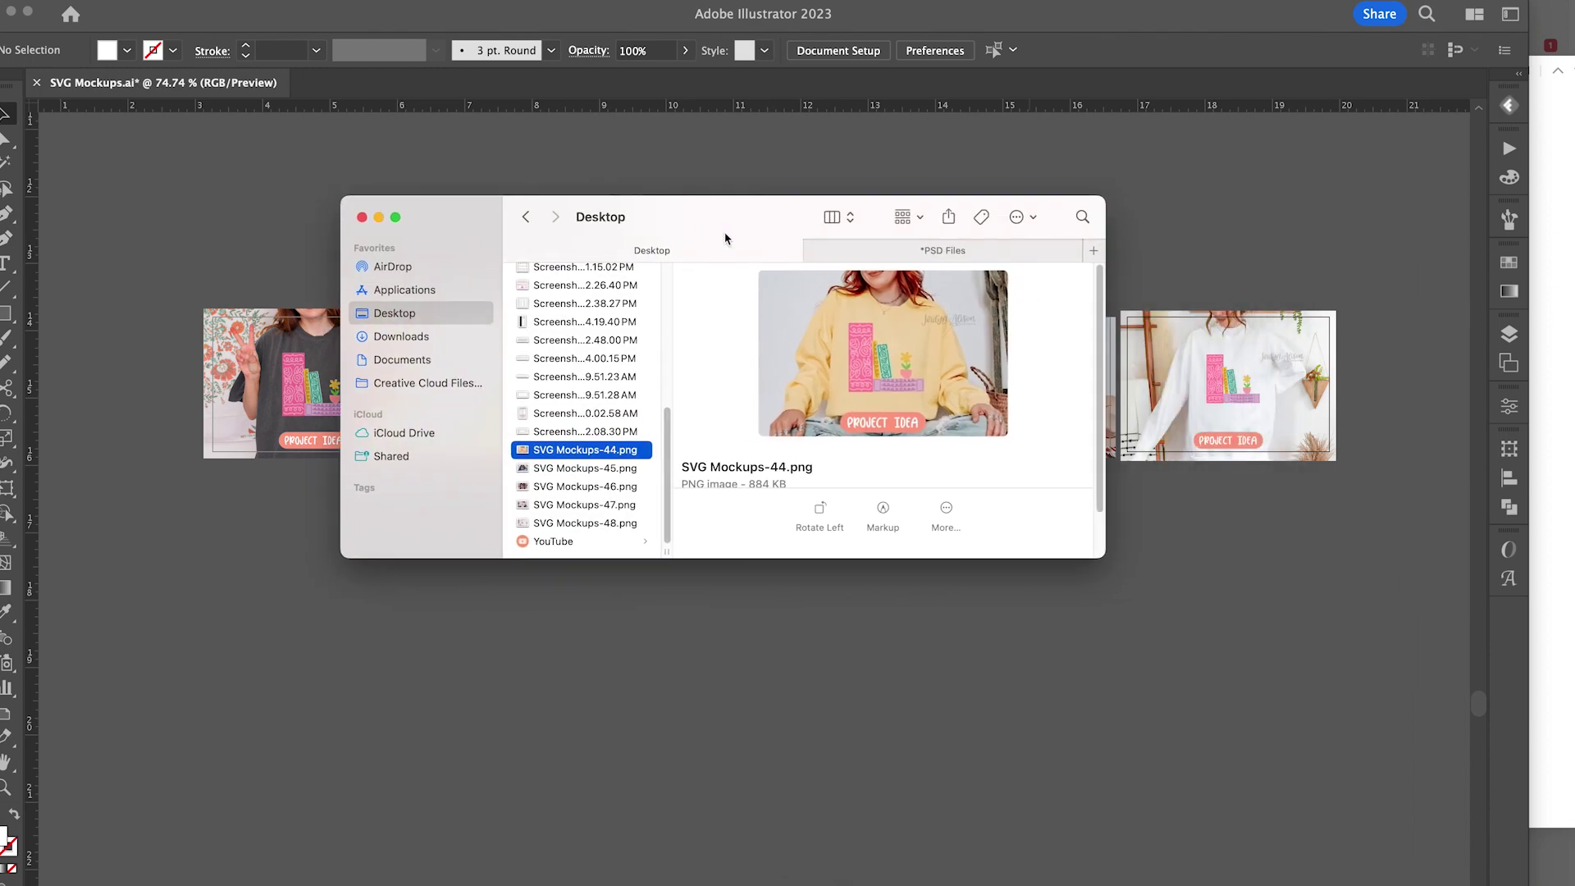
{"action": "key", "text": "Down"}
{"action": "key", "text": "Down"}
{"action": "key", "text": "Down"}
{"action": "key", "text": "Down"}
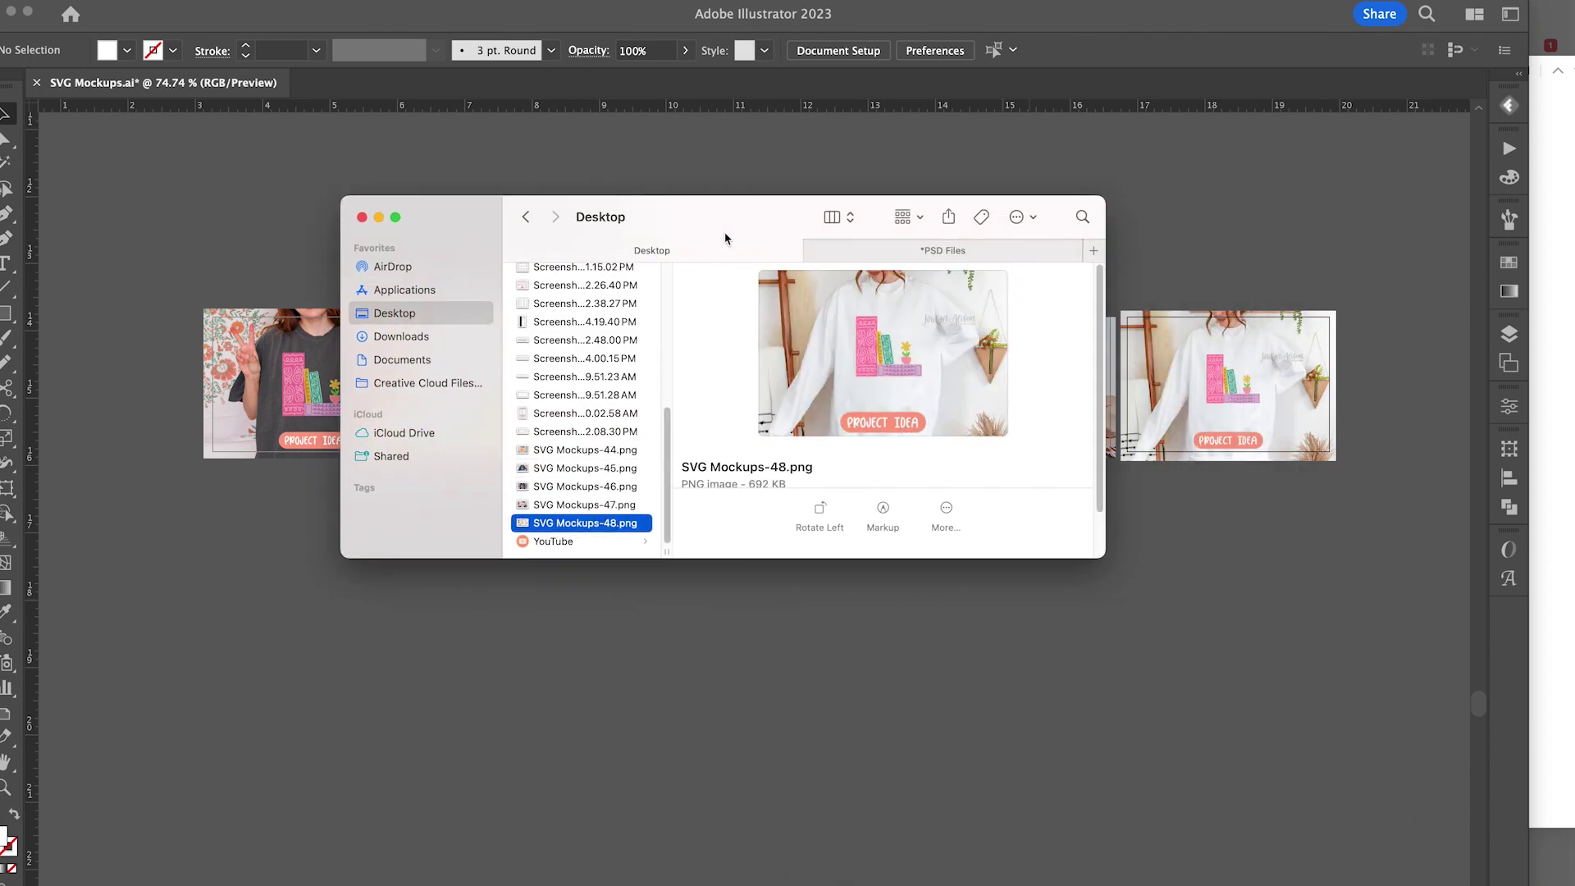
{"action": "key", "text": "Up"}
{"action": "key", "text": "Up"}
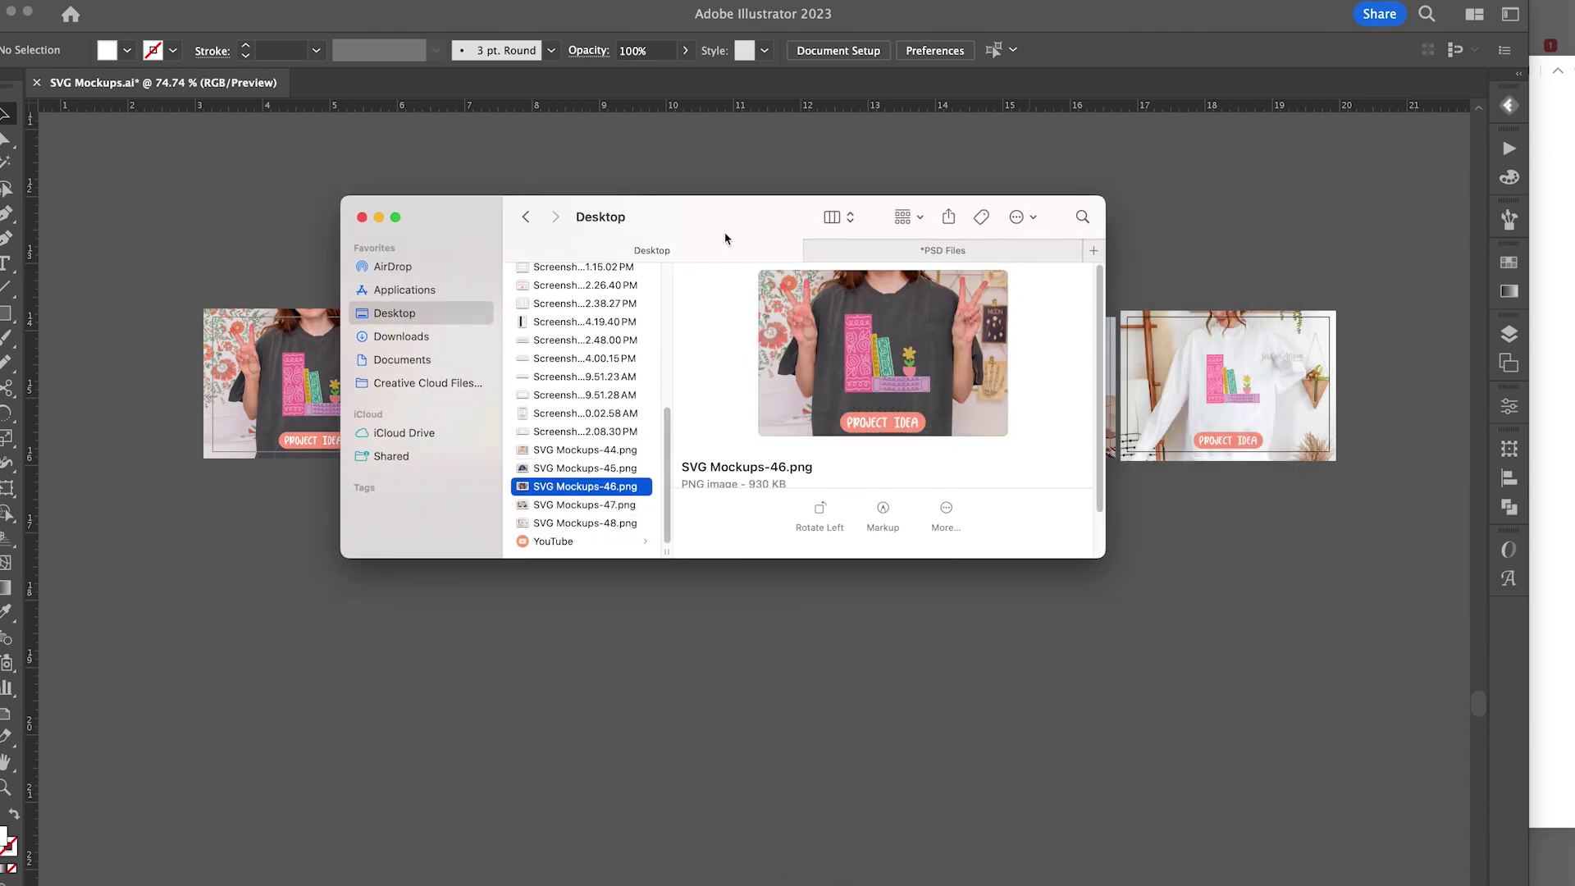
{"action": "key", "text": "Up"}
{"action": "left_click", "coordinate": [731, 186]}
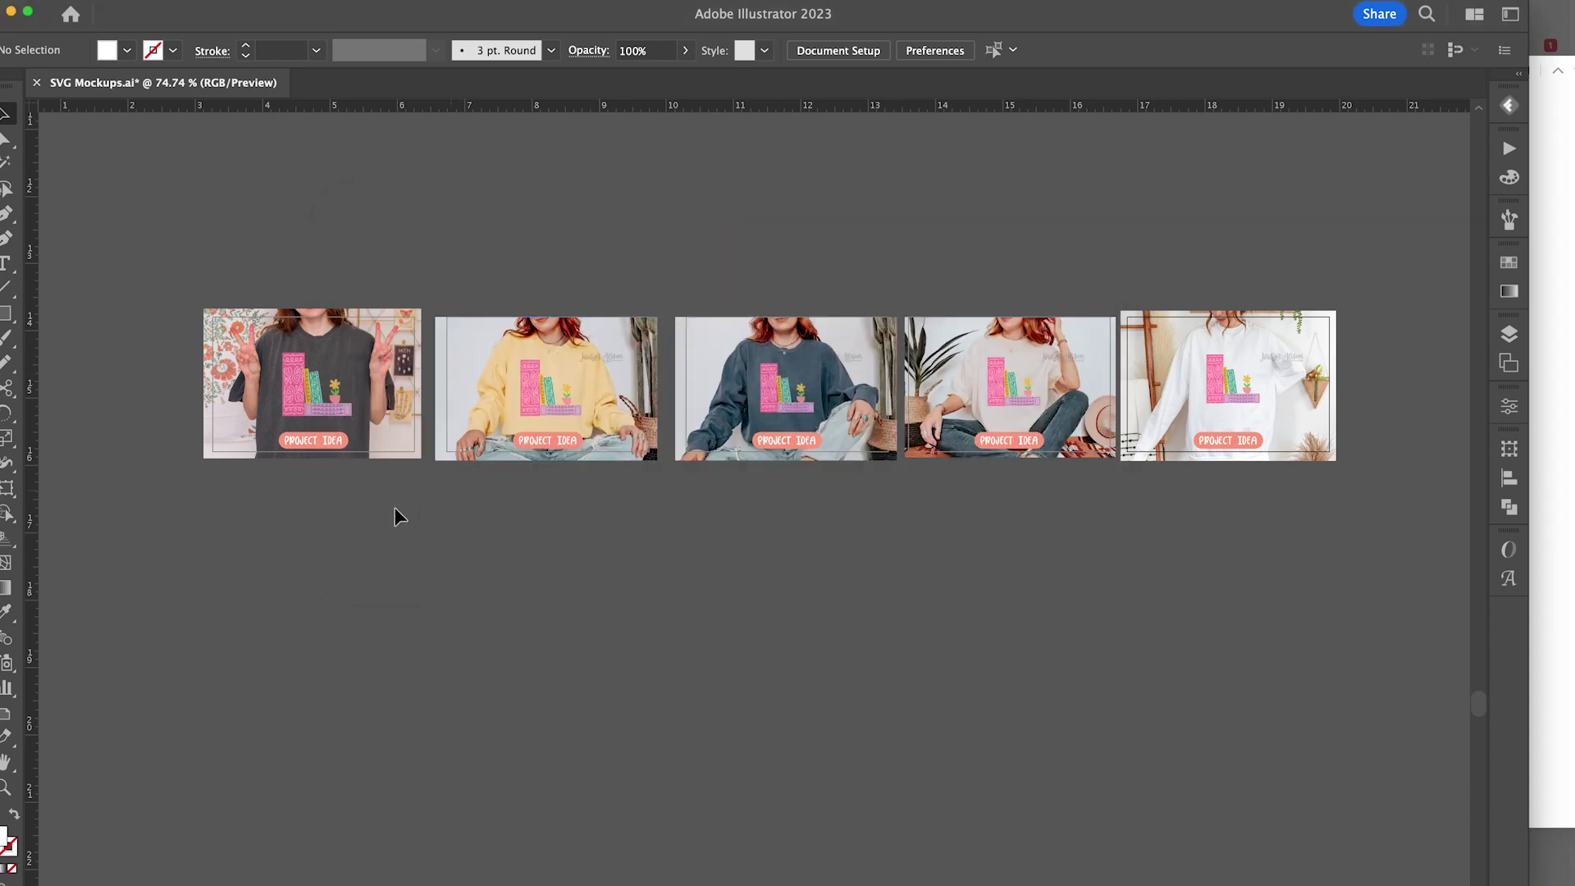
{"action": "key", "text": "shift+o"}
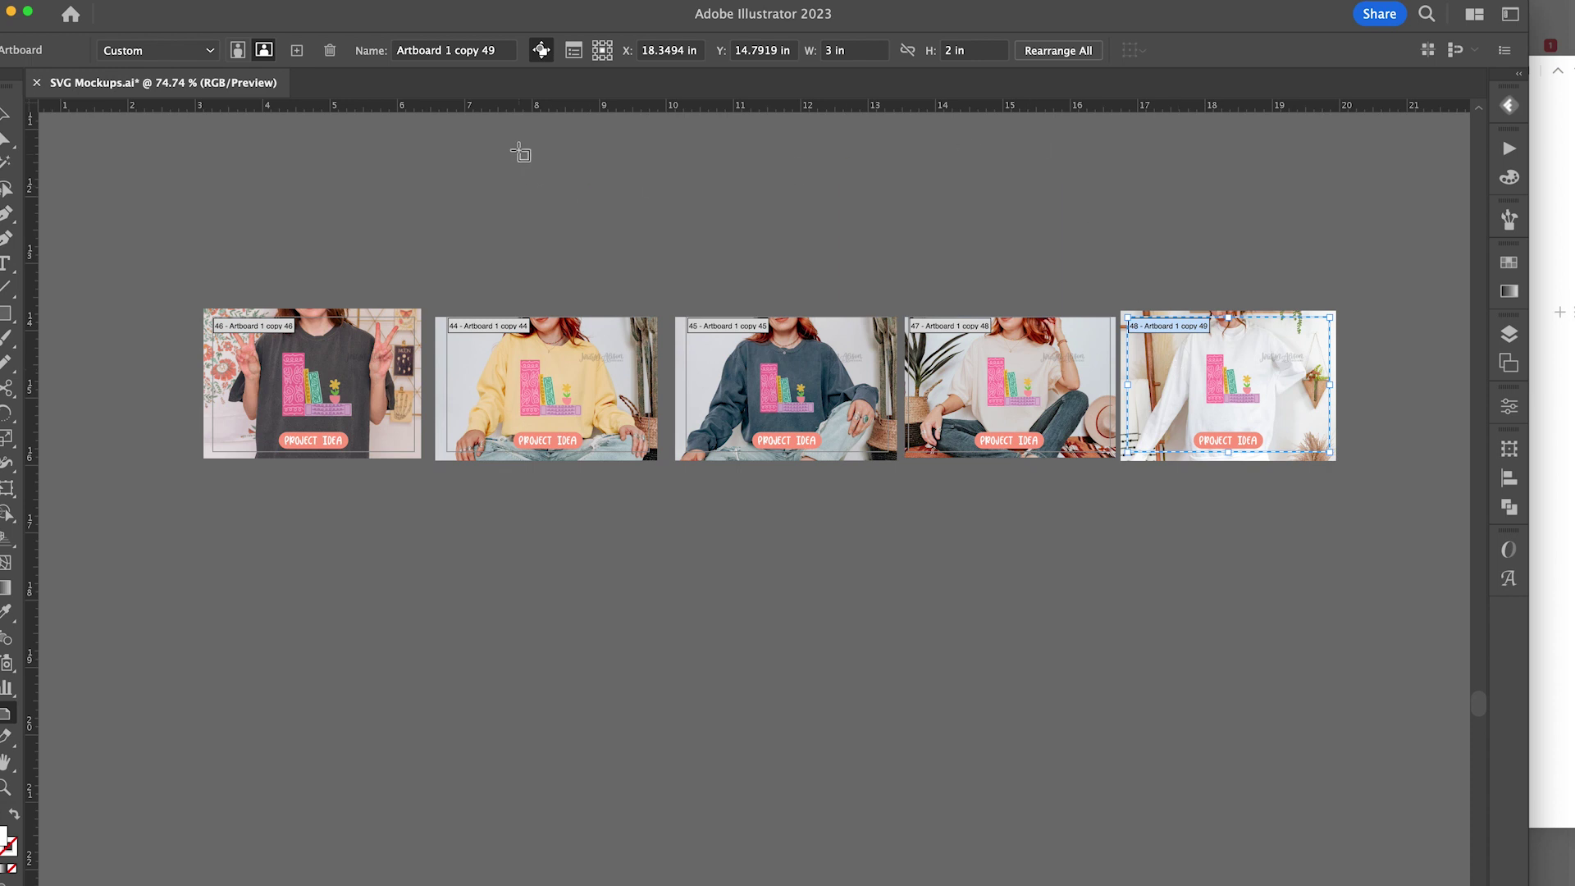
Change the last artboard's name from 'Artboard 1 copy 49' to 'Book Stack 1'
{"action": "left_click", "coordinate": [501, 52]}
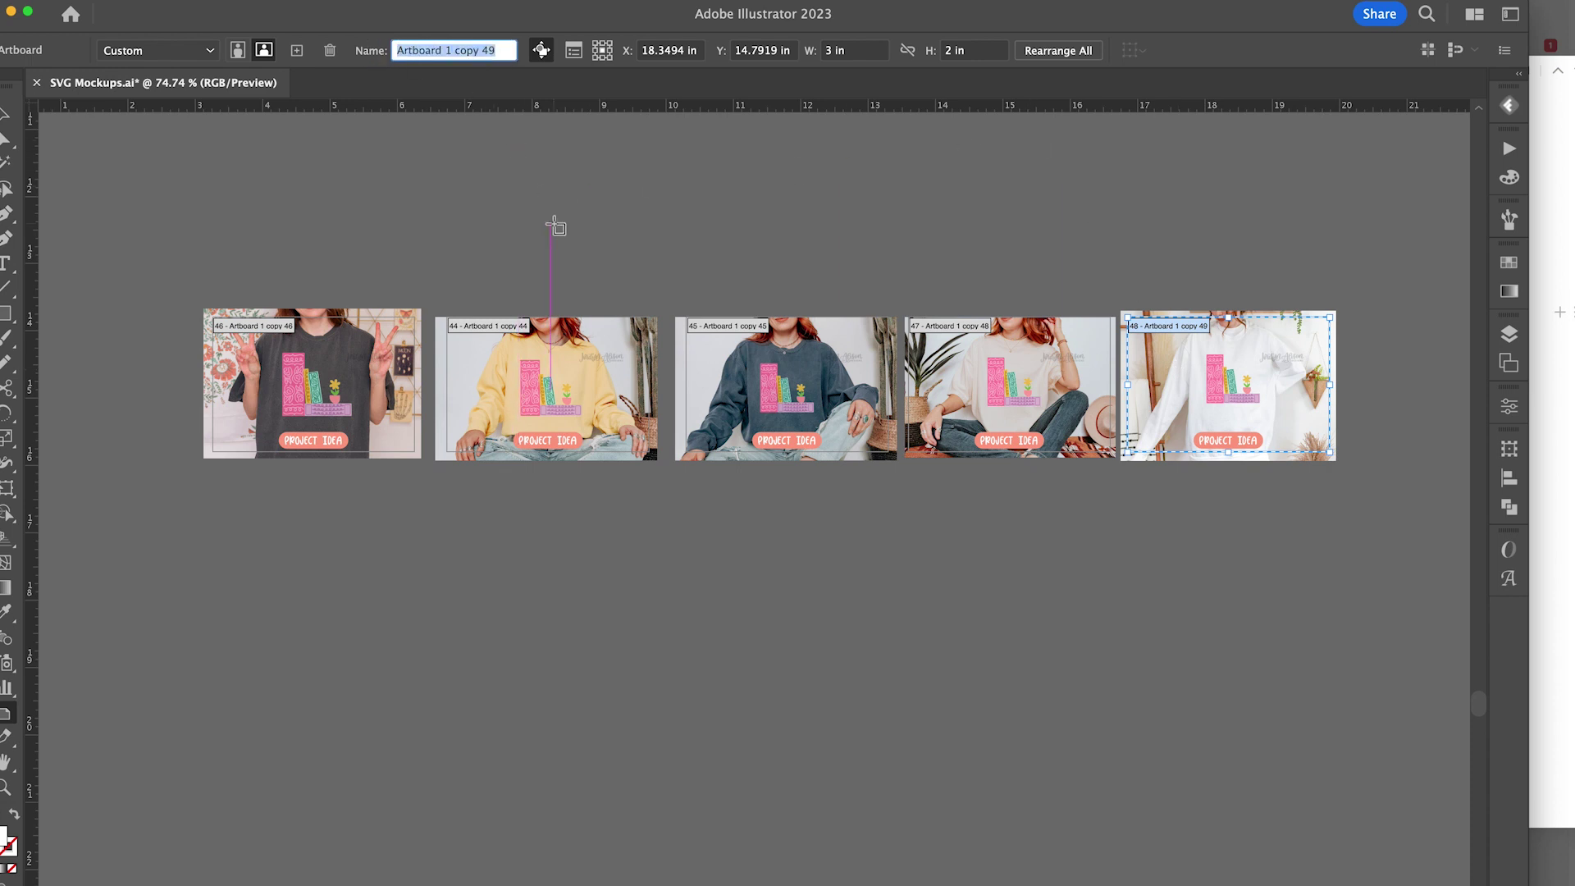
{"action": "type", "text": "Book Sta"}
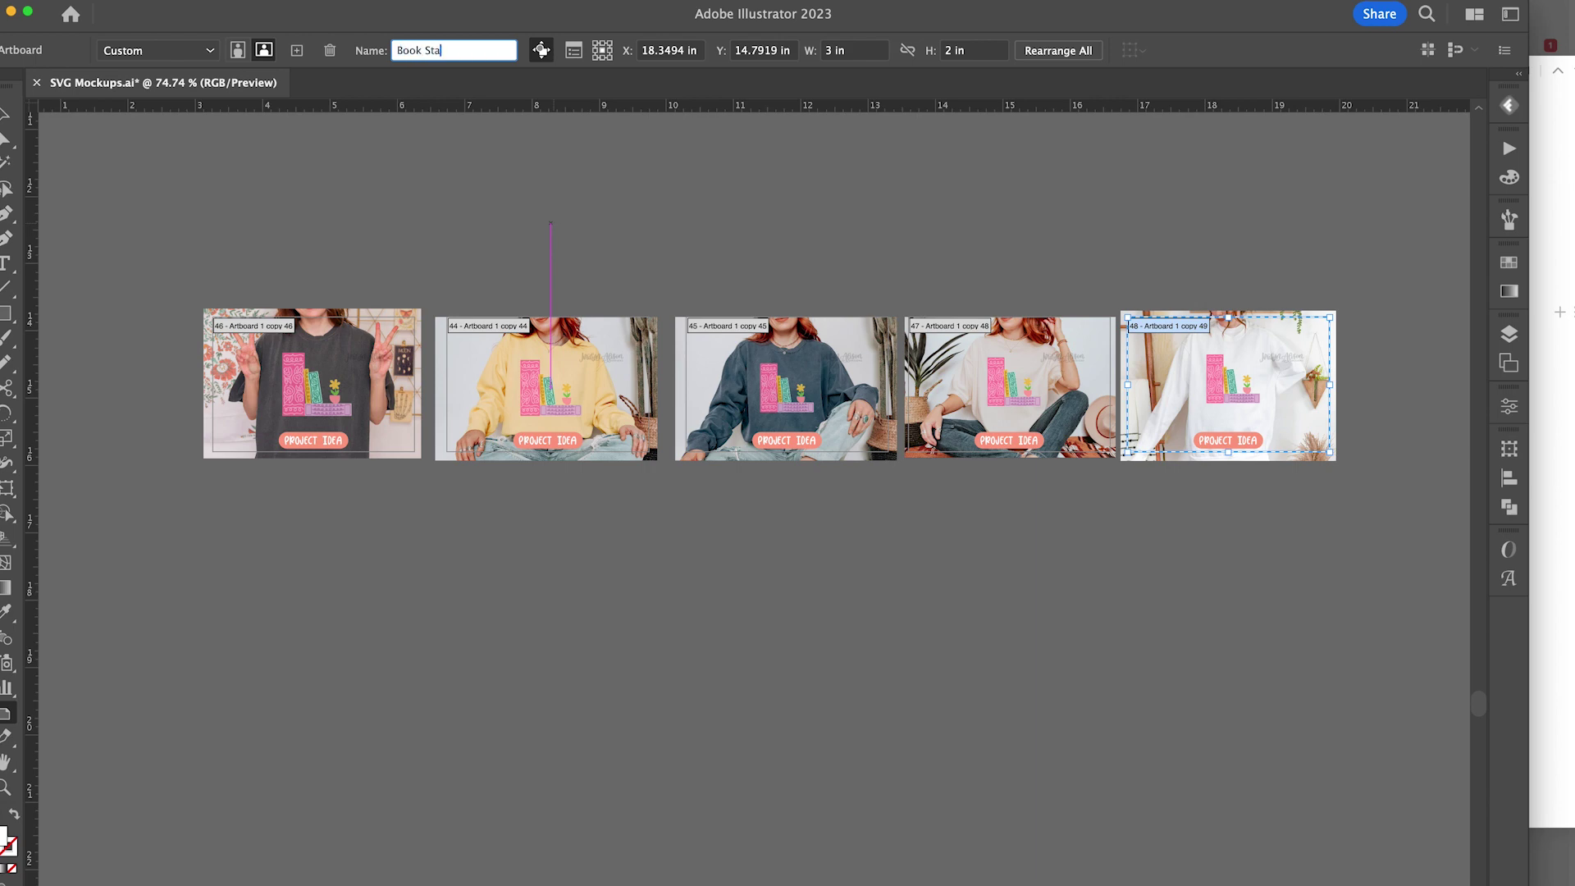
{"action": "type", "text": "ck 1"}
{"action": "key", "text": "Return"}
{"action": "key", "text": "Escape"}
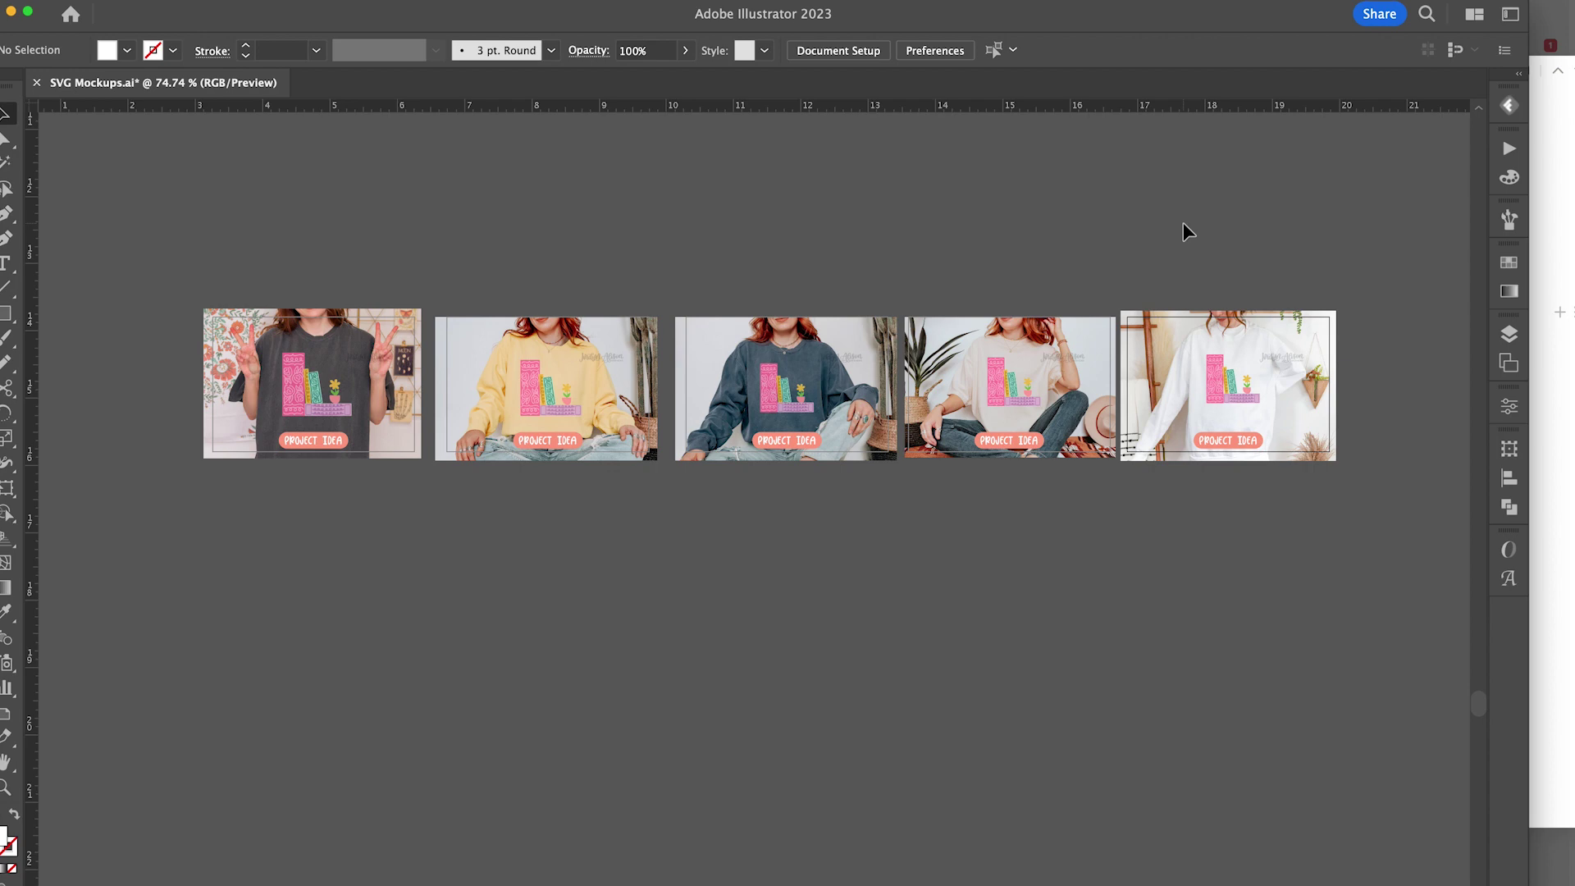
Zoom out and scroll across the canvas to survey all the shirt mockup artboards
{"action": "left_click_drag", "start_coordinate": [1204, 219], "coordinate": [1031, 587]}
{"action": "scroll", "coordinate": [1031, 587], "scroll_direction": "up", "scroll_amount": 10}
{"action": "scroll", "coordinate": [981, 643], "scroll_direction": "right", "scroll_amount": 5}
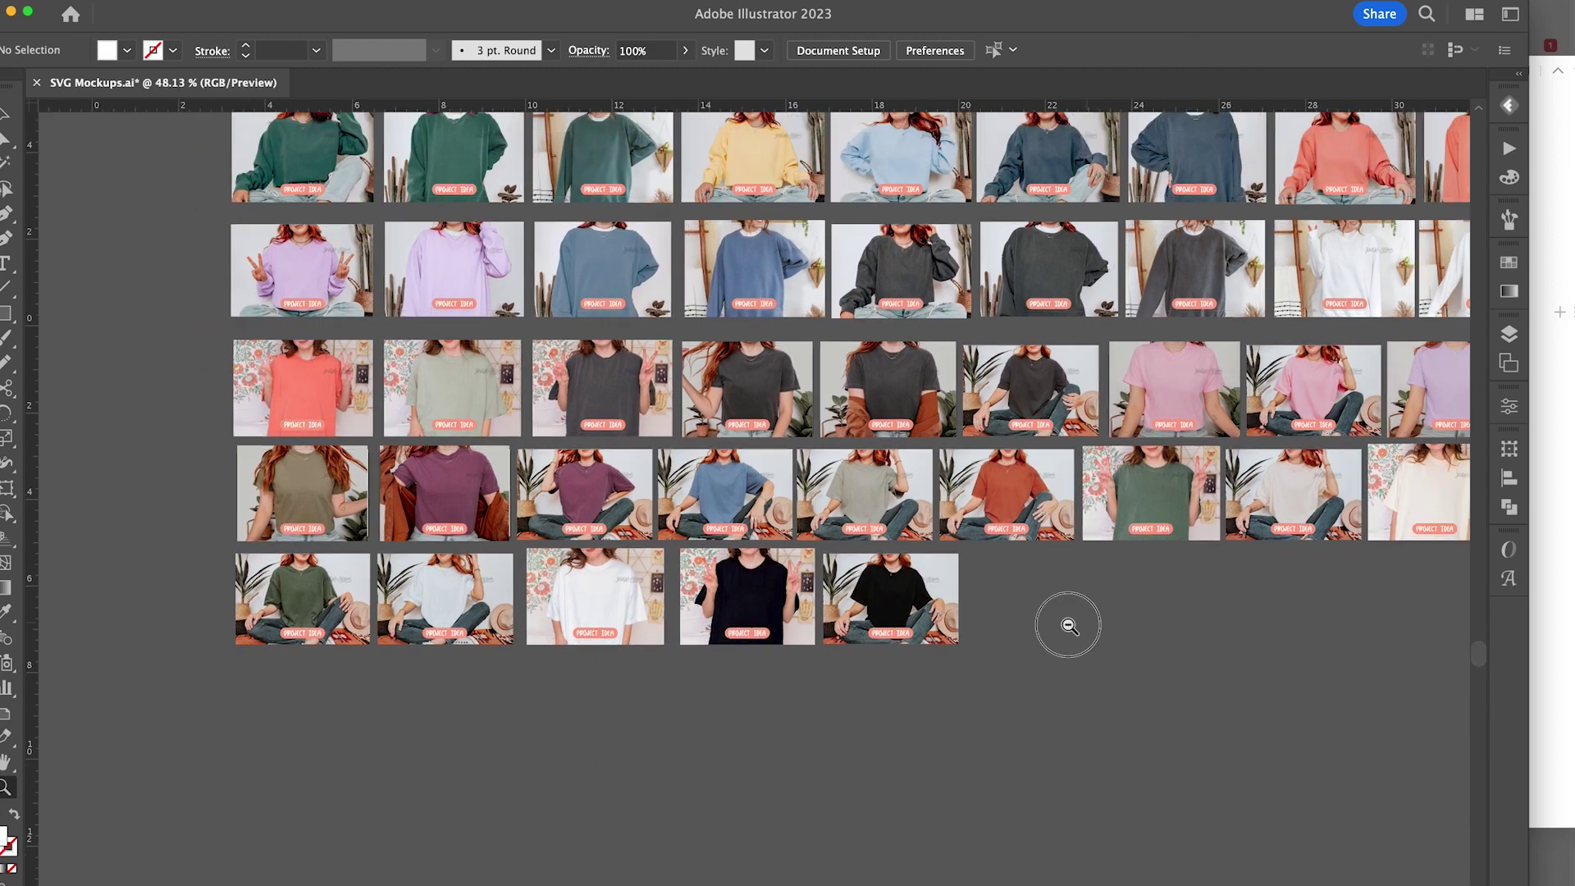
{"action": "left_click", "coordinate": [1069, 625], "text": "alt"}
{"action": "scroll", "coordinate": [1066, 673], "scroll_direction": "right", "scroll_amount": 3}
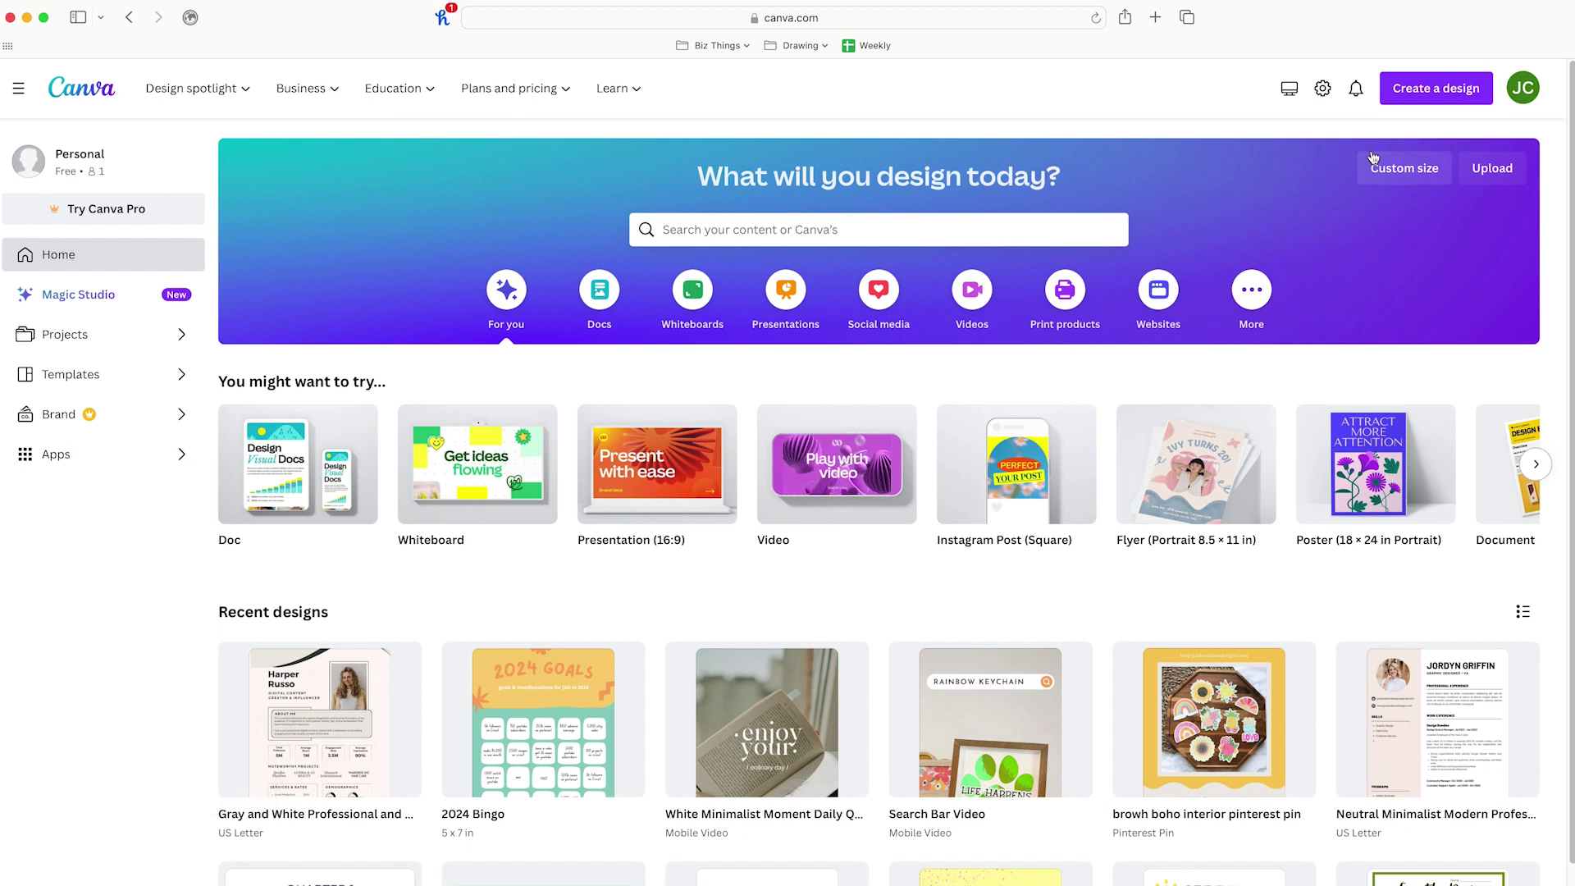
Create a custom-size Canva design 3 in wide by 2 in high
{"action": "left_click", "coordinate": [1409, 168]}
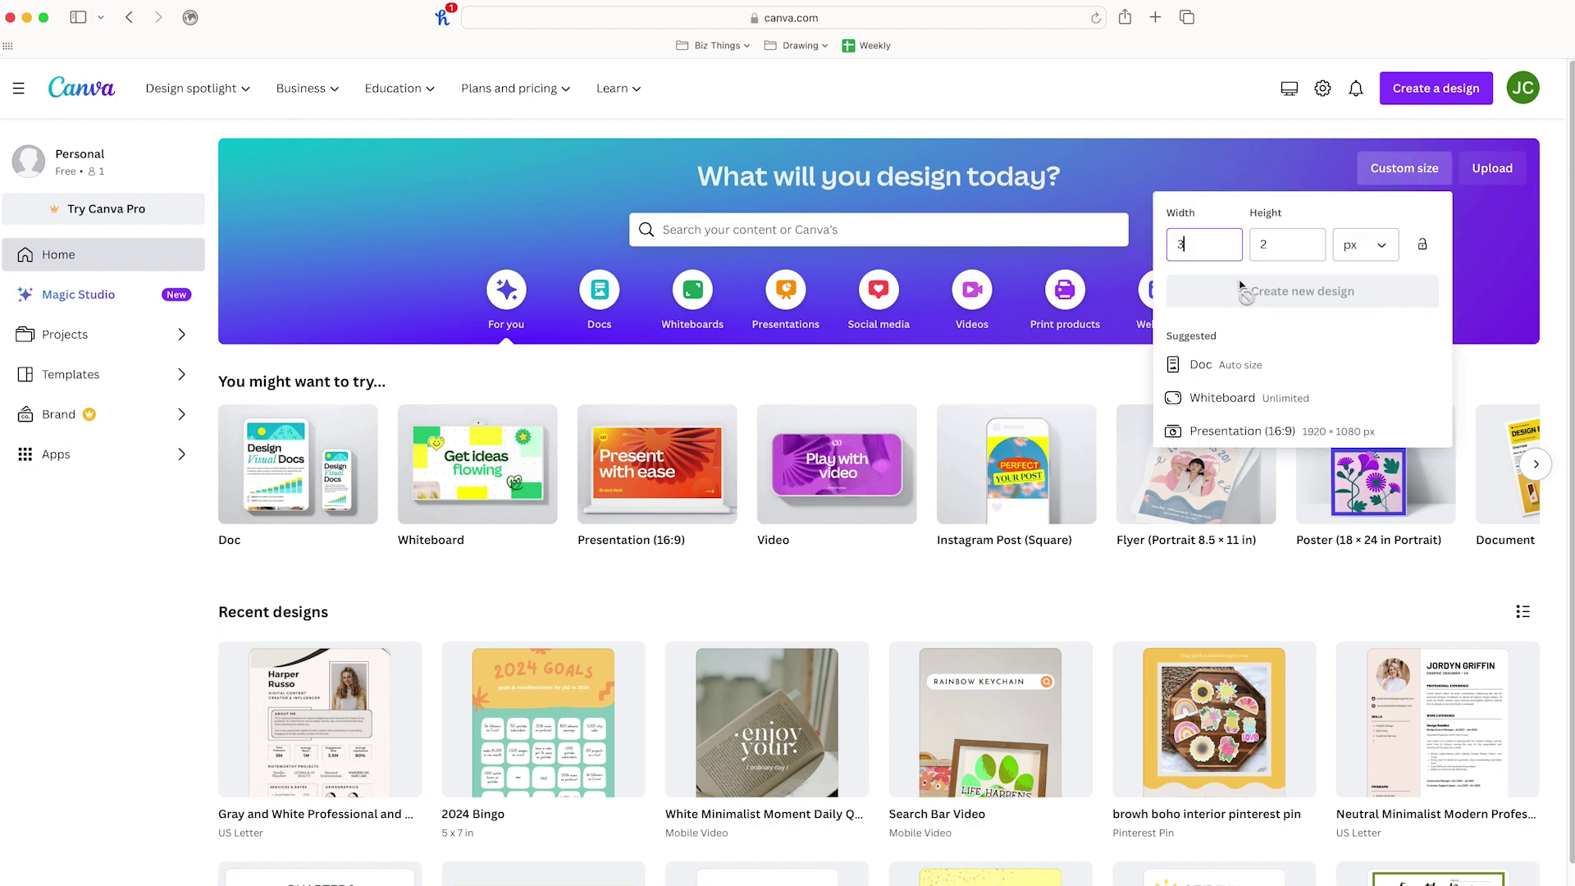
{"action": "left_click", "coordinate": [1363, 245]}
{"action": "left_click", "coordinate": [1350, 322]}
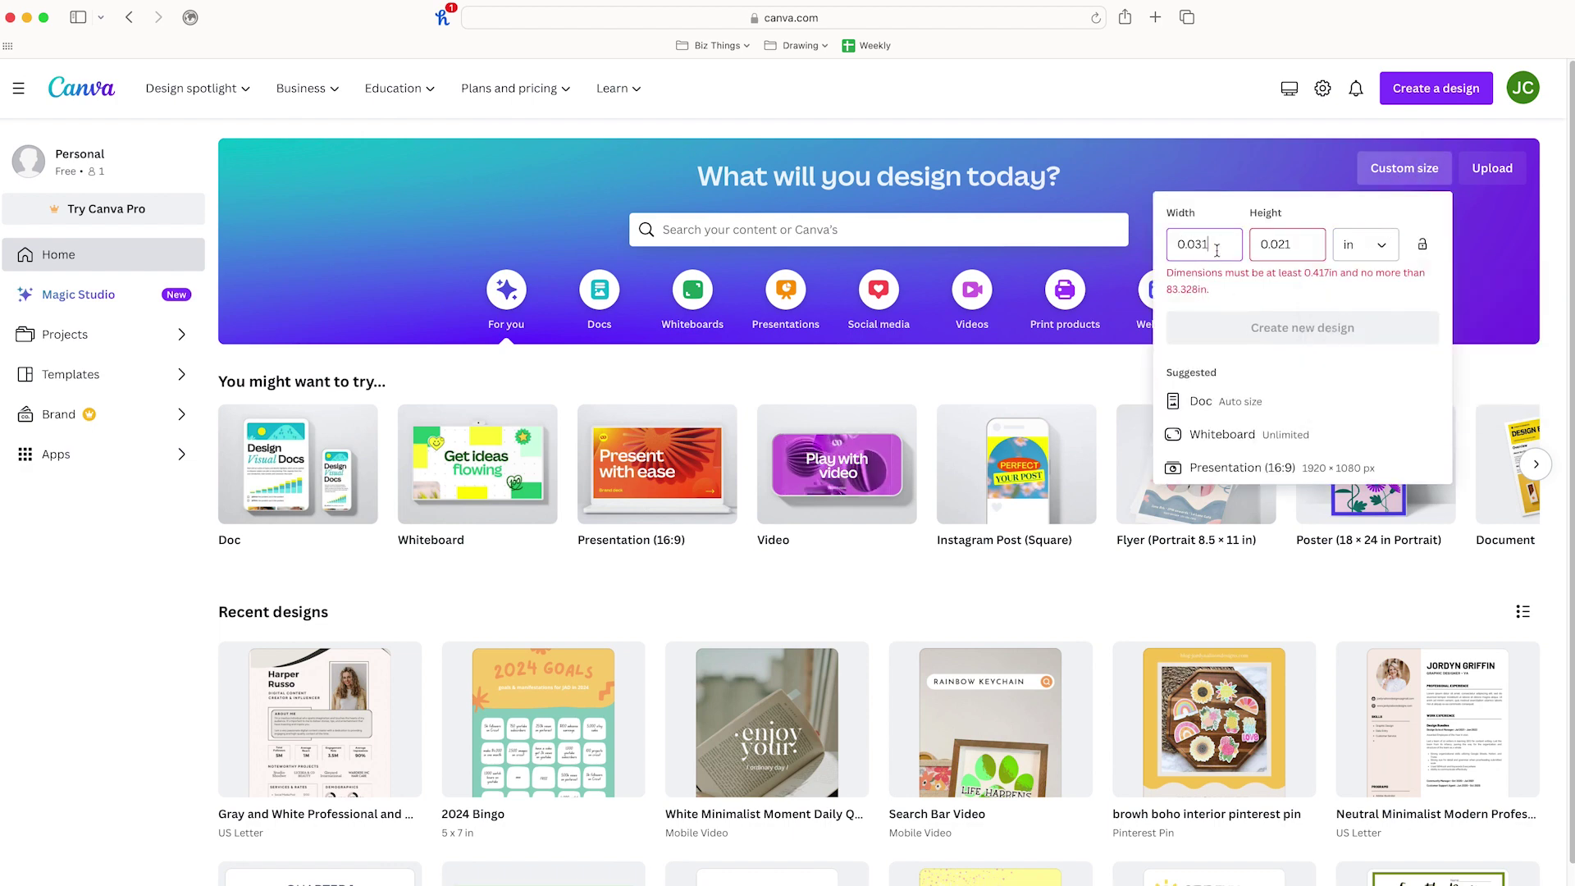
{"action": "key", "text": "Tab"}
{"action": "type", "text": "2"}
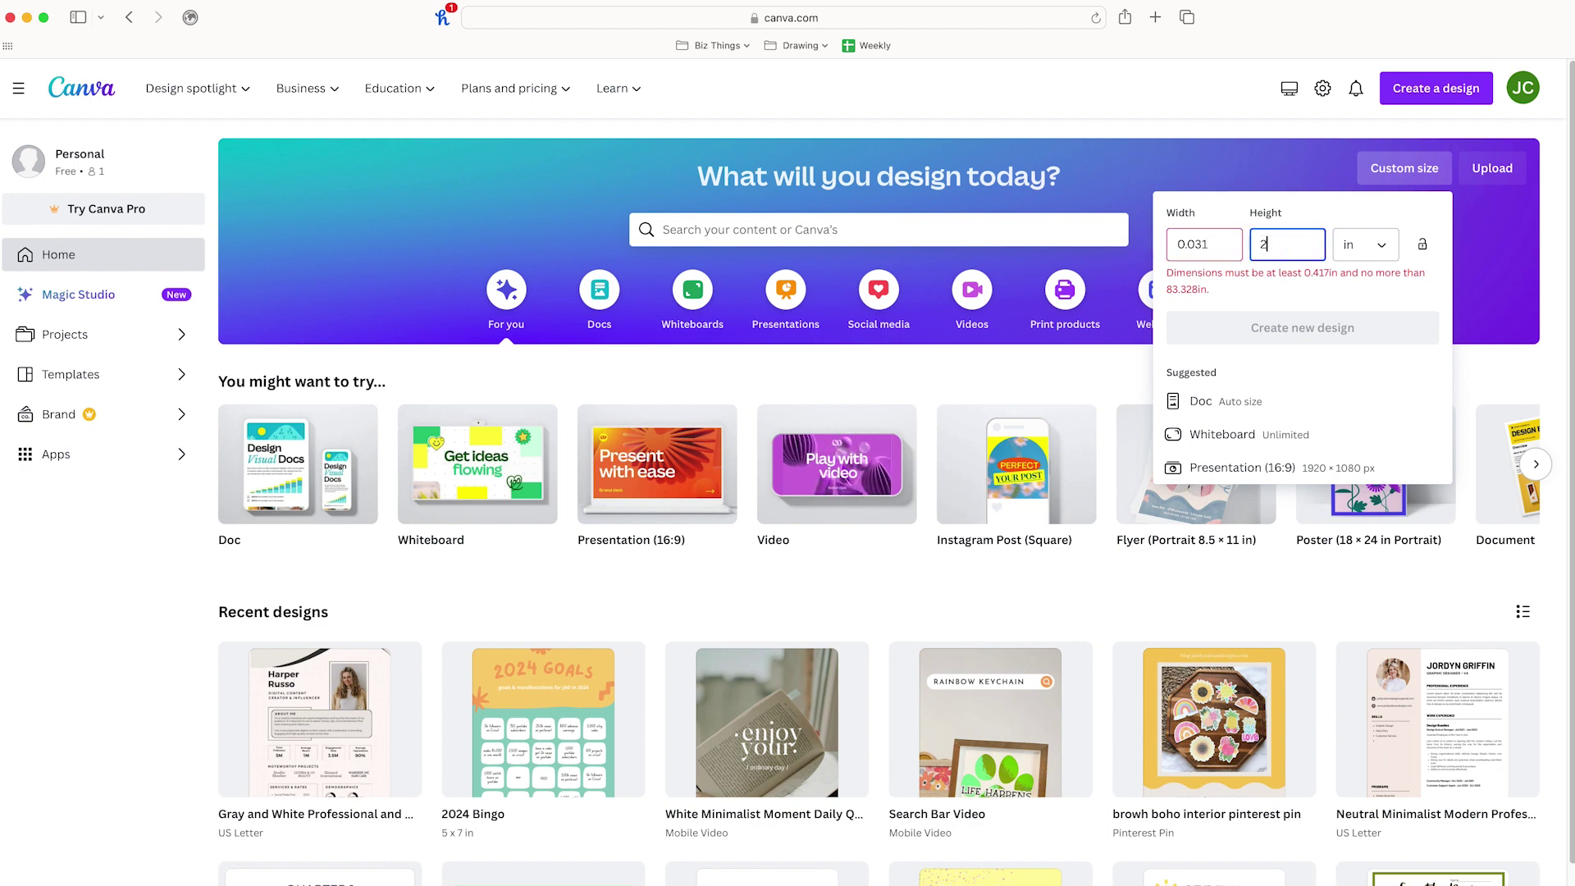
{"action": "left_click", "coordinate": [1206, 238]}
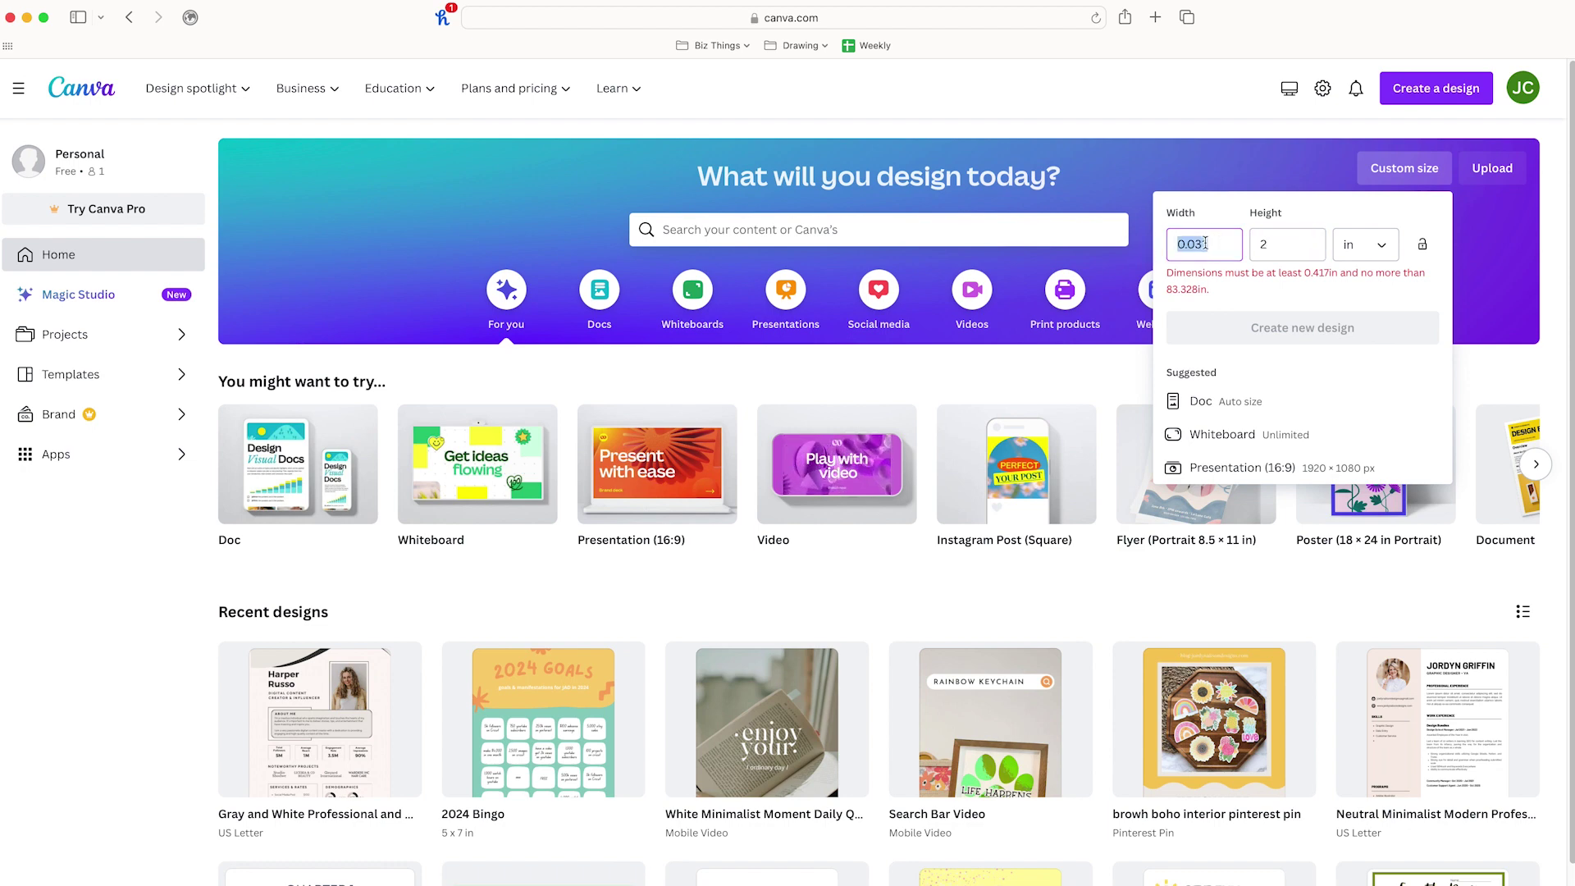
{"action": "type", "text": "3"}
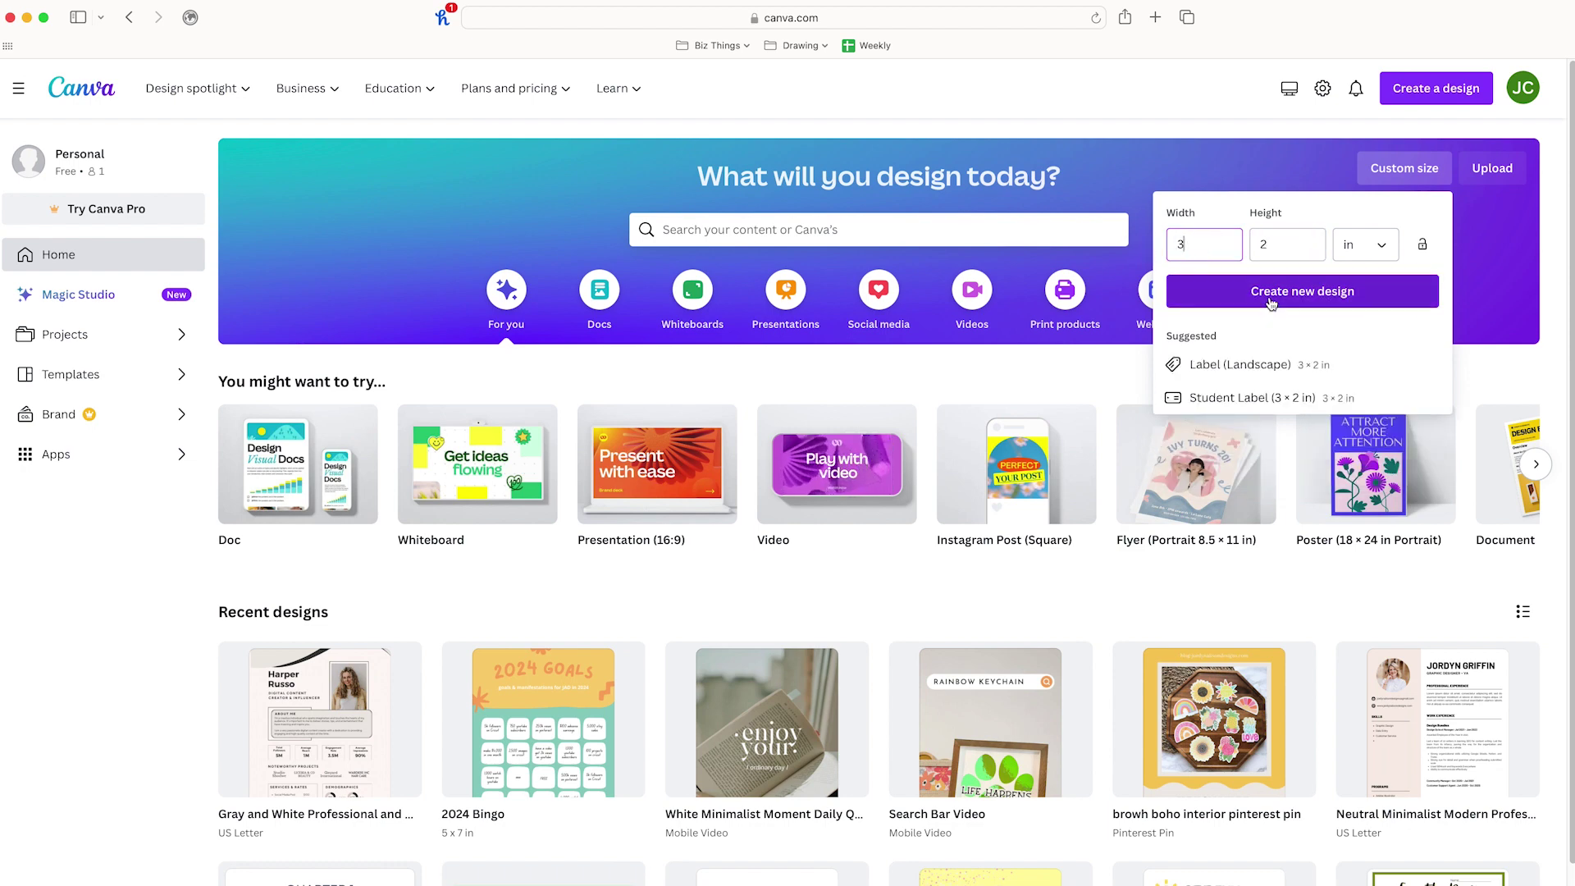
{"action": "left_click", "coordinate": [1269, 299]}
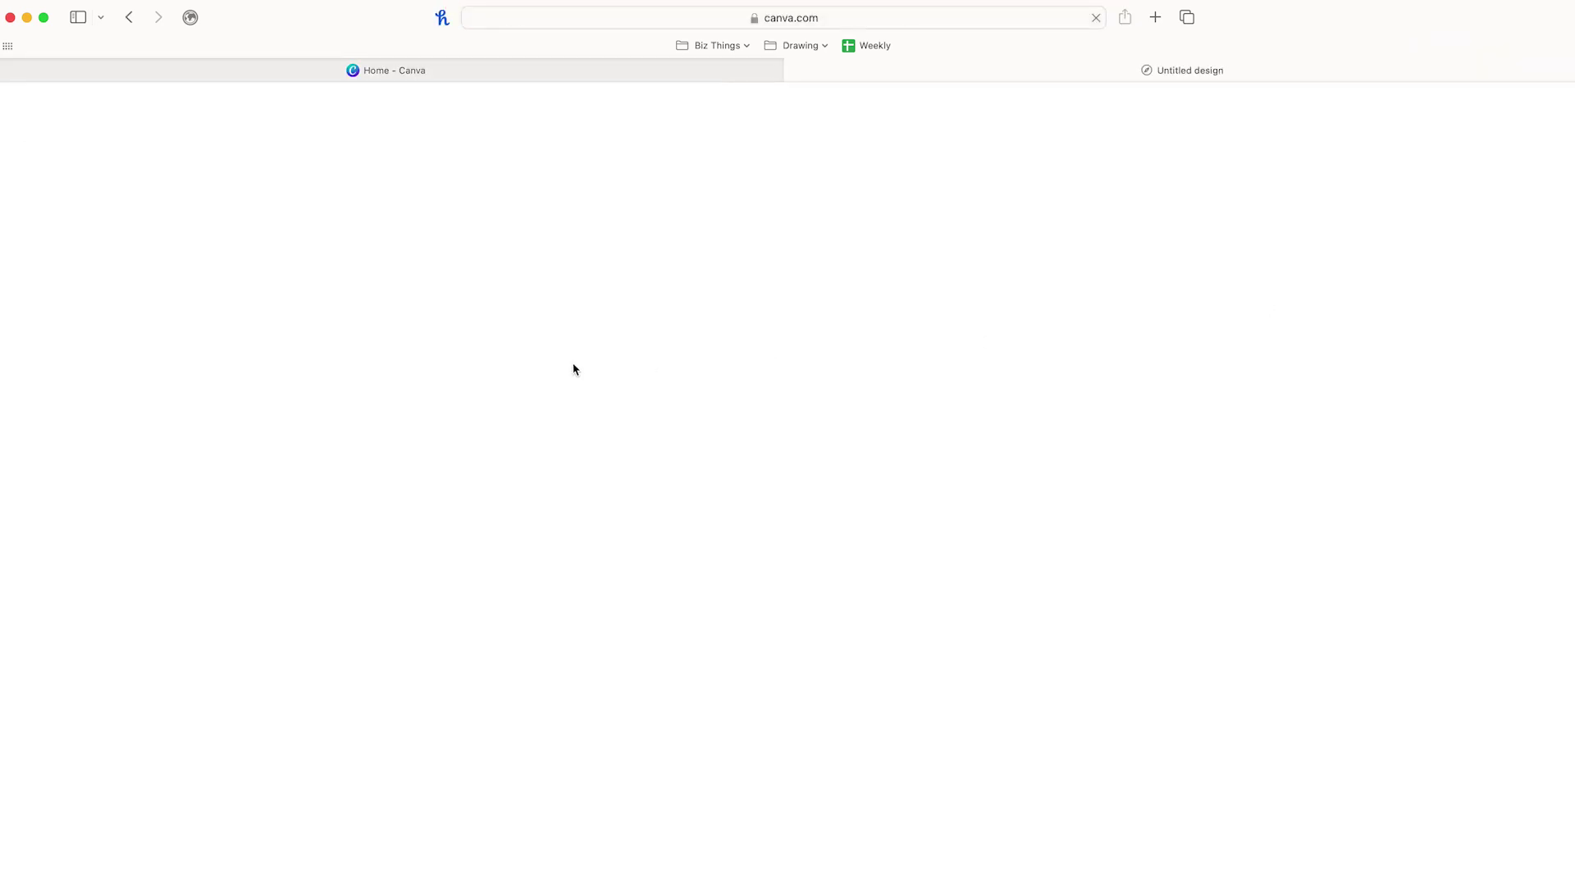
Enlarge the folded white T-shirt photo so it fills the whole page
{"action": "key", "text": "super+Tab"}
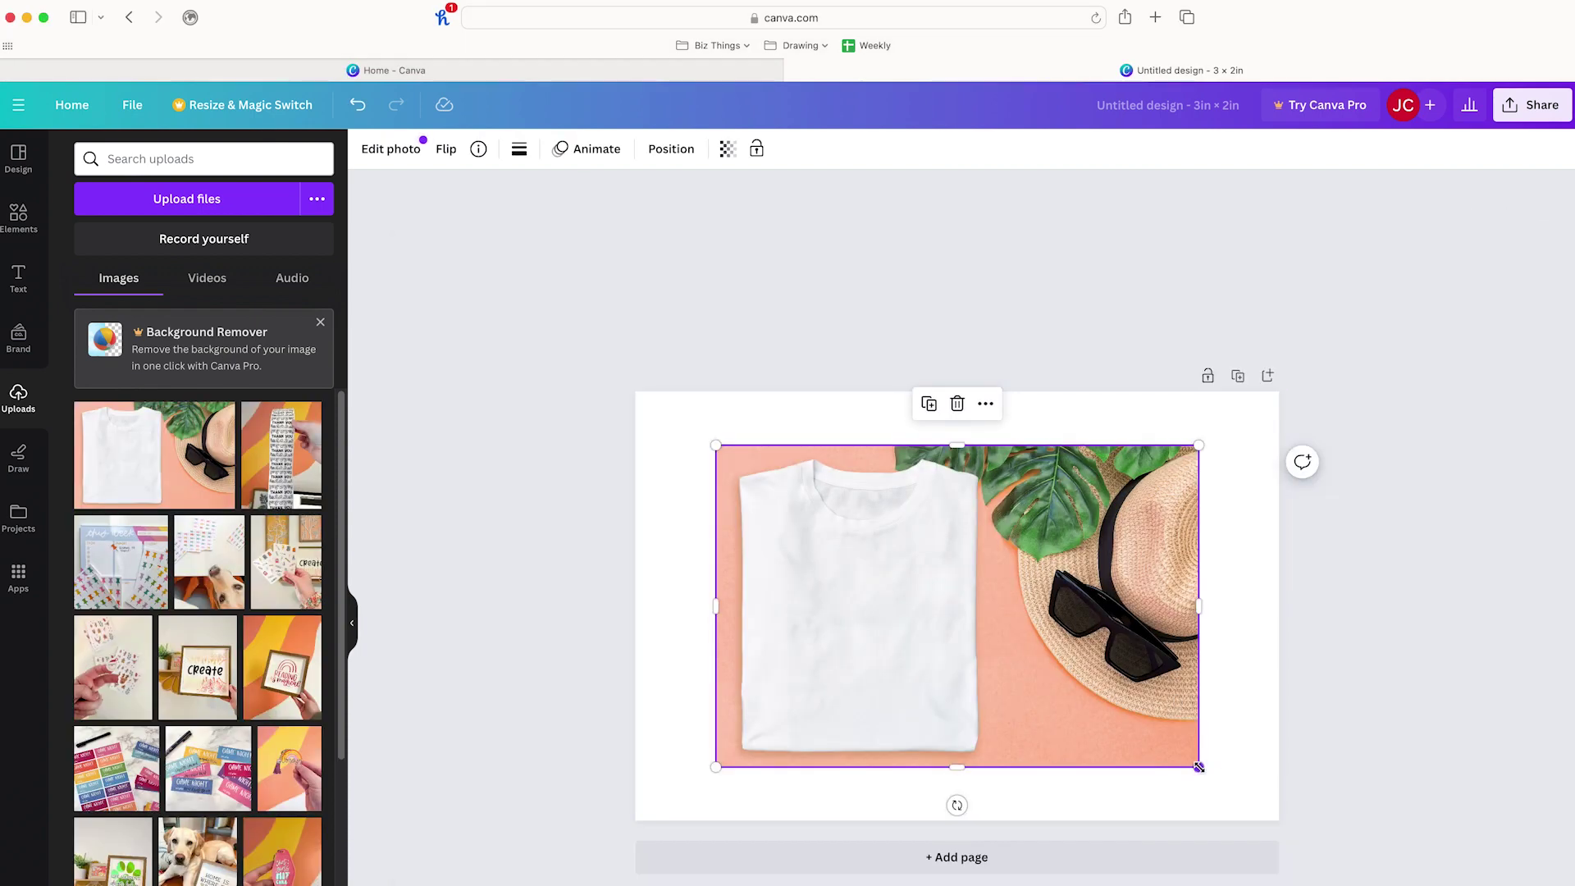
{"action": "left_click_drag", "start_coordinate": [1201, 761], "coordinate": [1279, 818]}
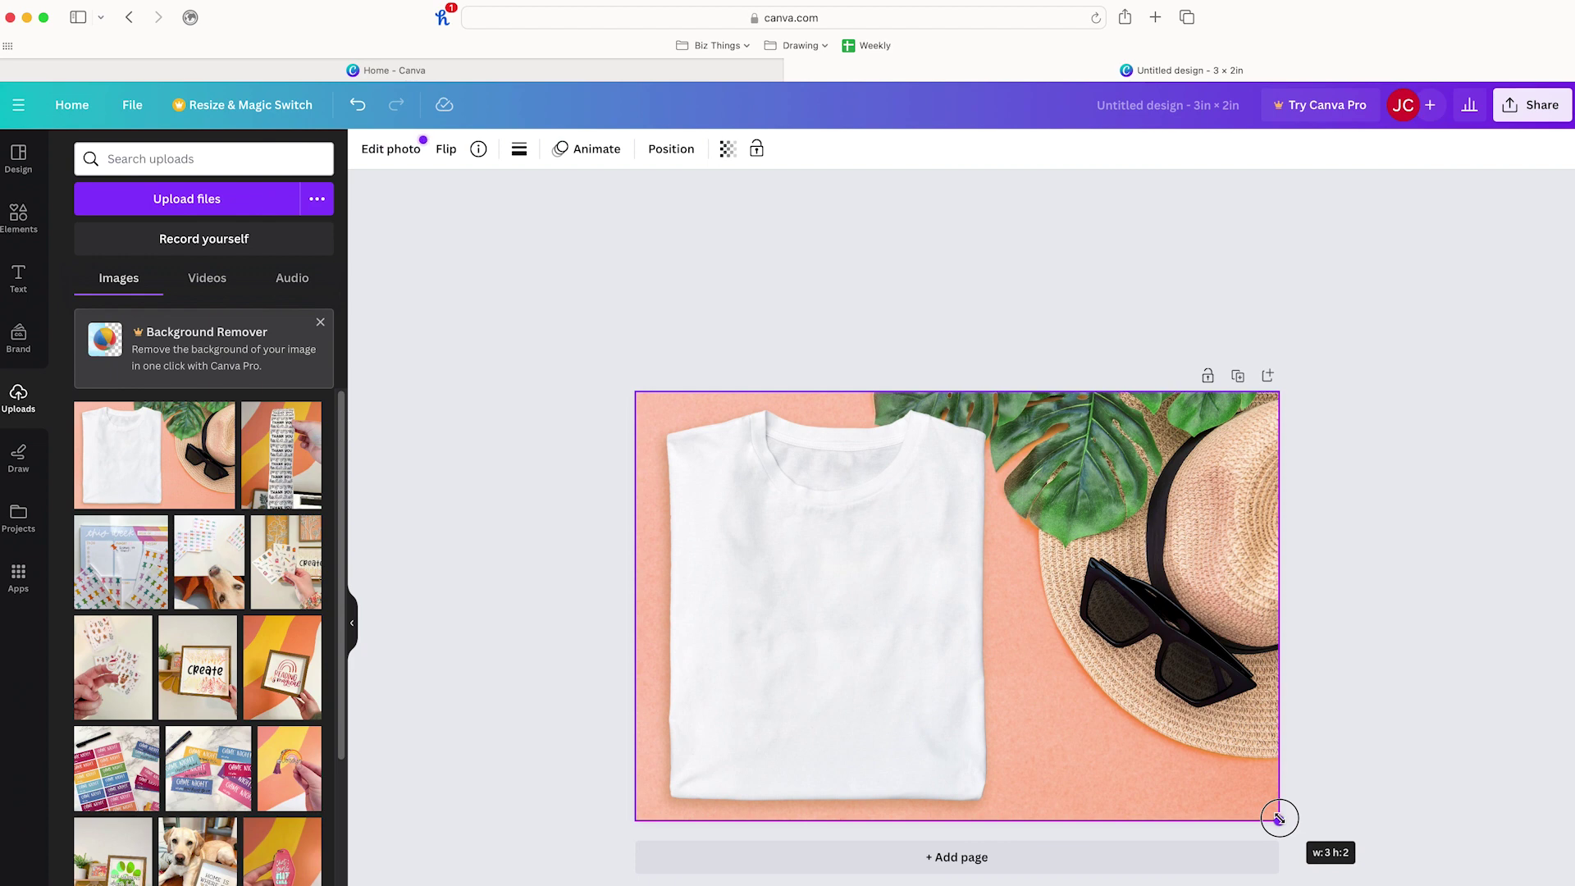
{"action": "mouse_move", "coordinate": [1279, 817]}
{"action": "left_mouse_down"}
{"action": "mouse_move", "coordinate": [1143, 773]}
{"action": "mouse_move", "coordinate": [1181, 766]}
{"action": "mouse_move", "coordinate": [1278, 819]}
{"action": "left_mouse_up"}
{"action": "left_click", "coordinate": [1409, 683]}
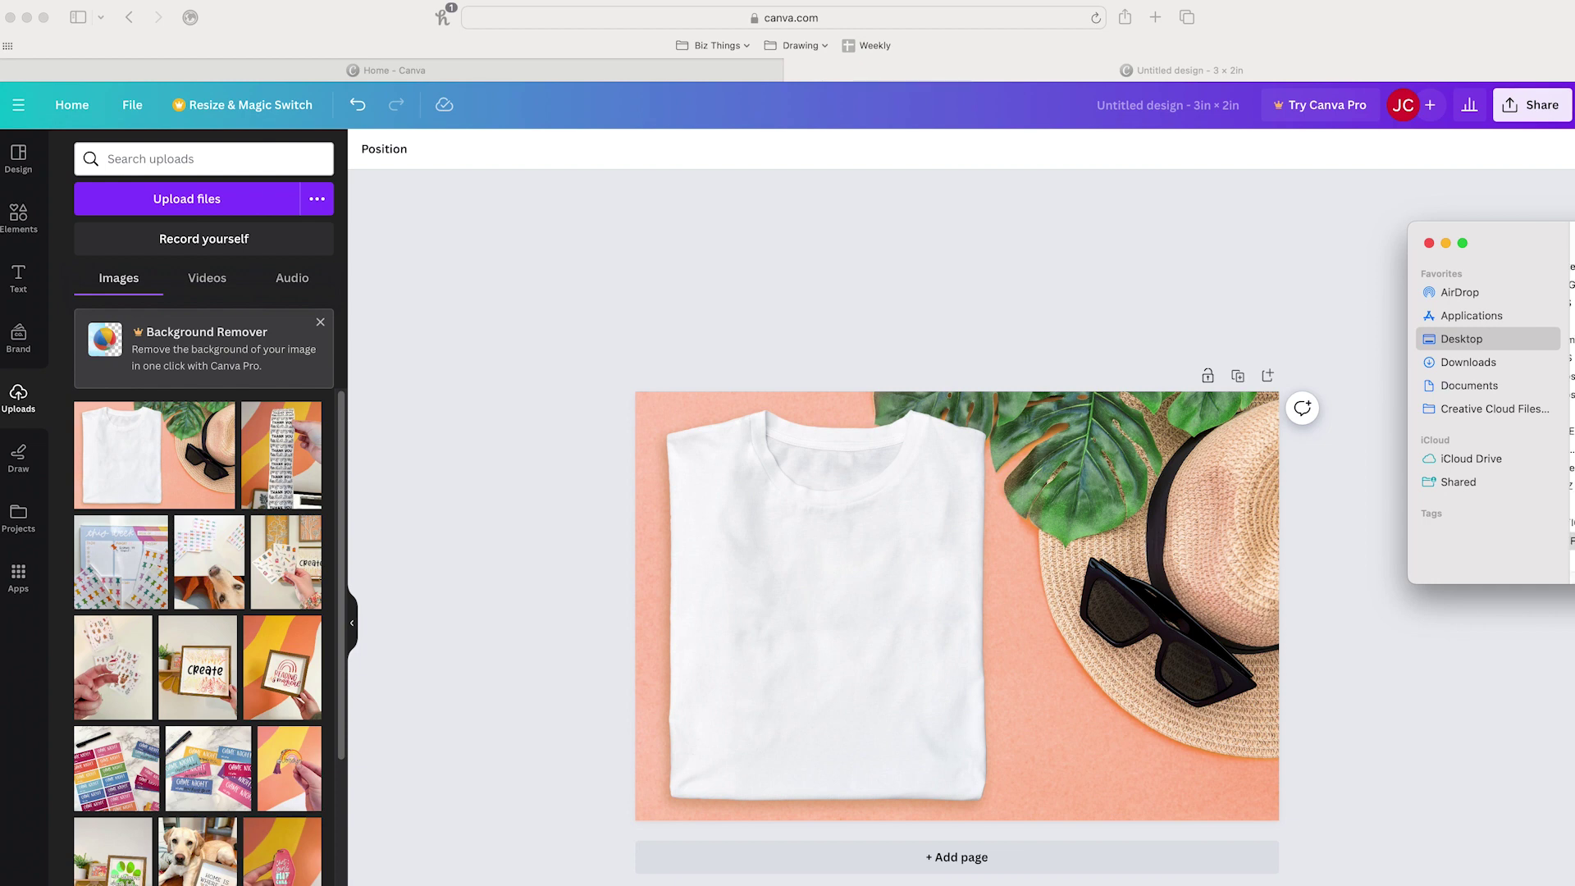
Add the book-stack PNG, shrink it, and centre it on the shirt
{"action": "left_click_drag", "start_coordinate": [1571, 443], "coordinate": [861, 598]}
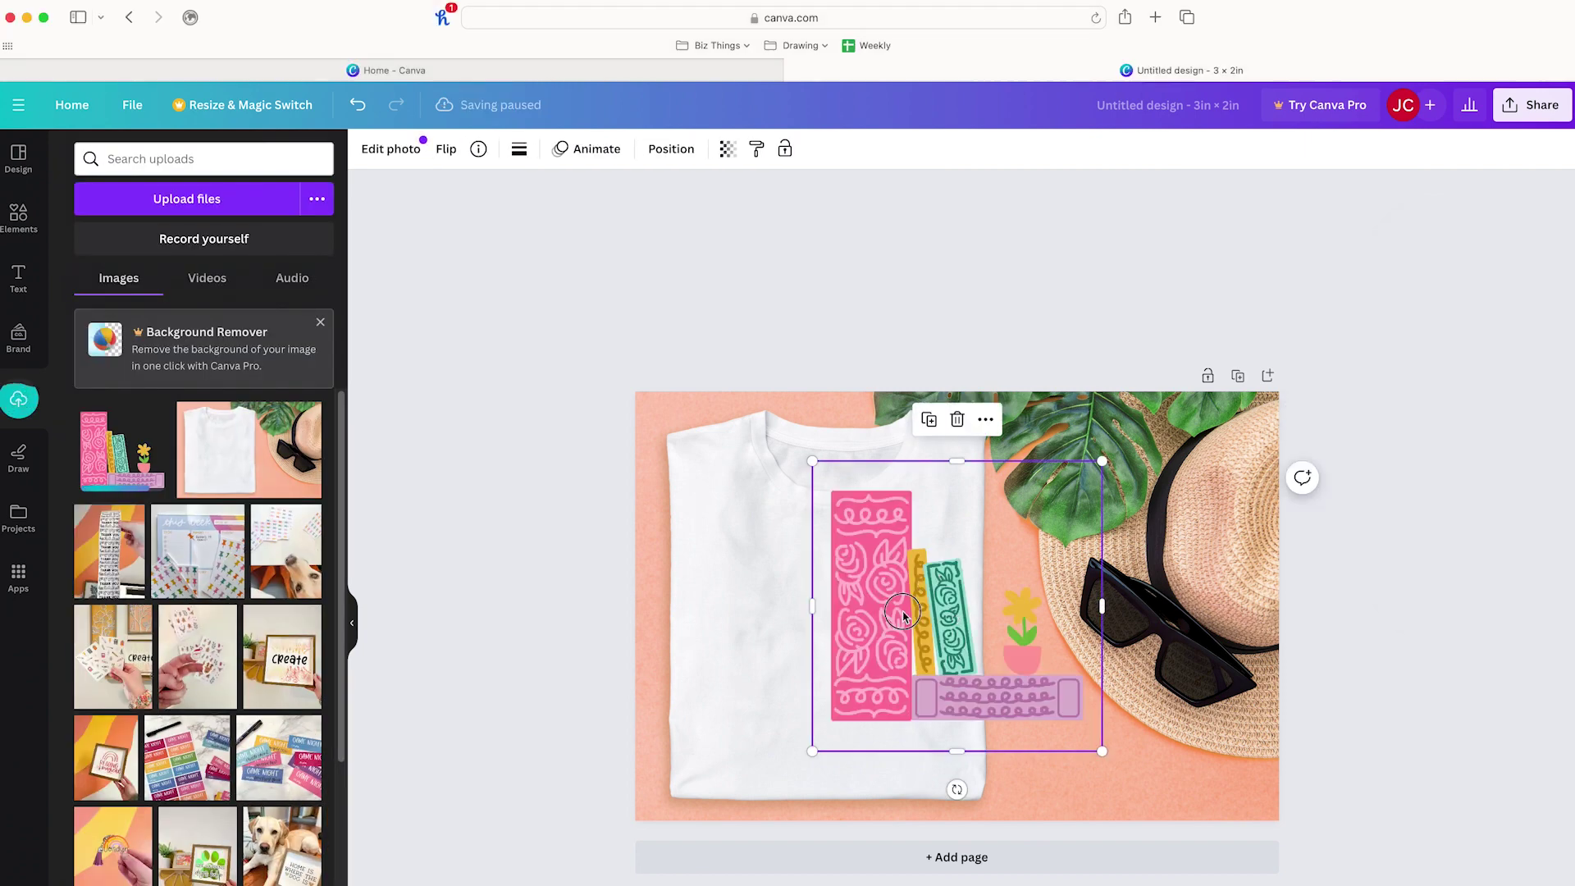
{"action": "left_click", "coordinate": [875, 606]}
{"action": "left_click_drag", "start_coordinate": [876, 606], "coordinate": [741, 631]}
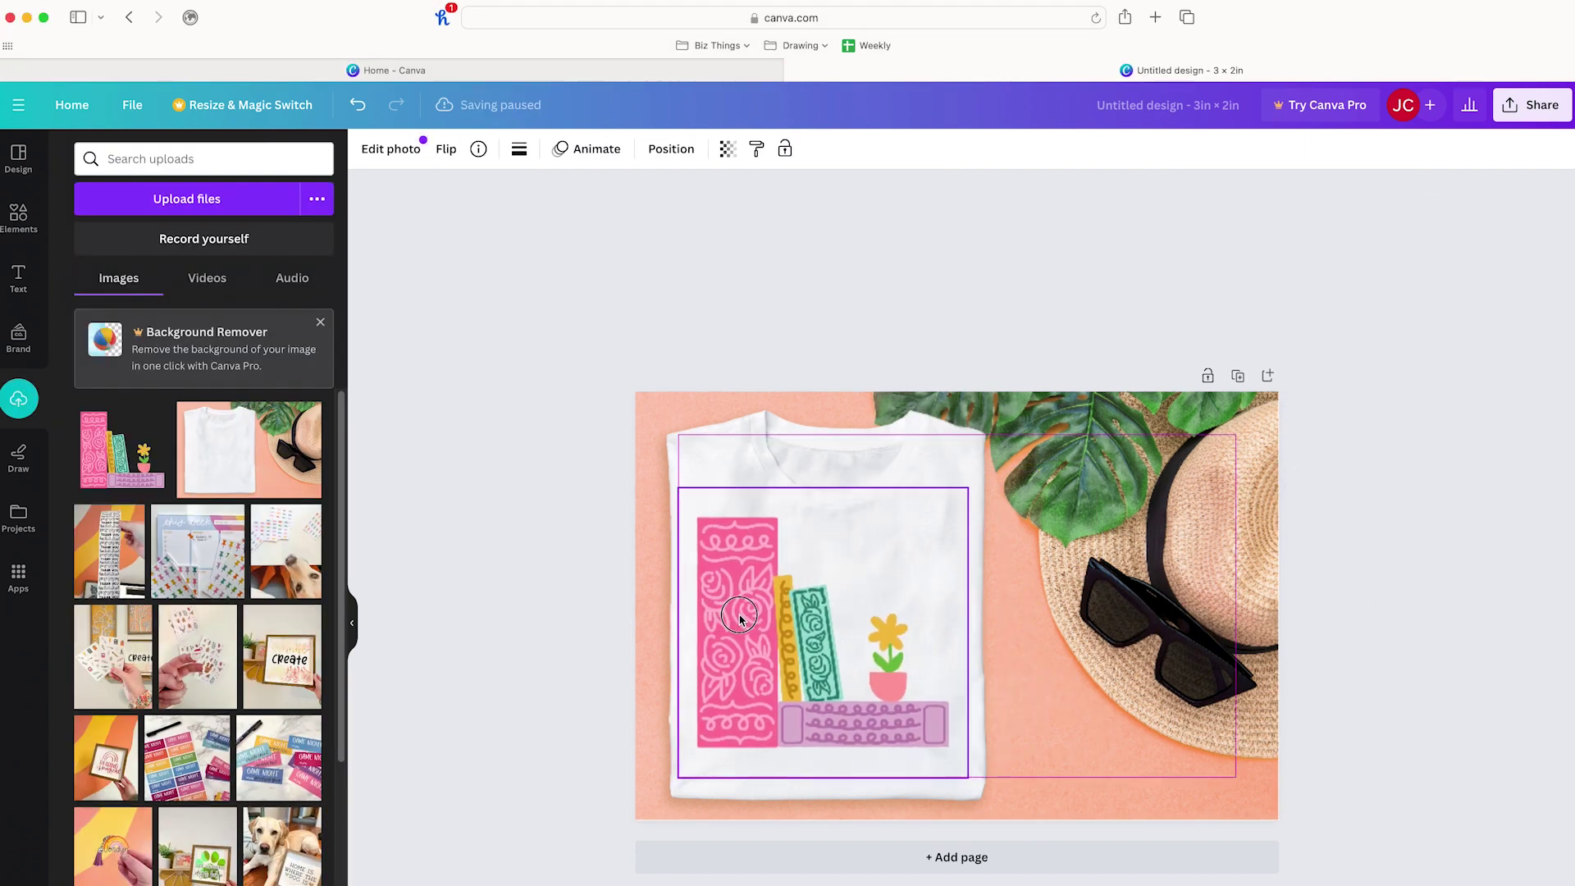
{"action": "left_click_drag", "start_coordinate": [968, 487], "coordinate": [936, 510]}
{"action": "left_click_drag", "start_coordinate": [756, 625], "coordinate": [776, 633]}
{"action": "left_click", "coordinate": [493, 667]}
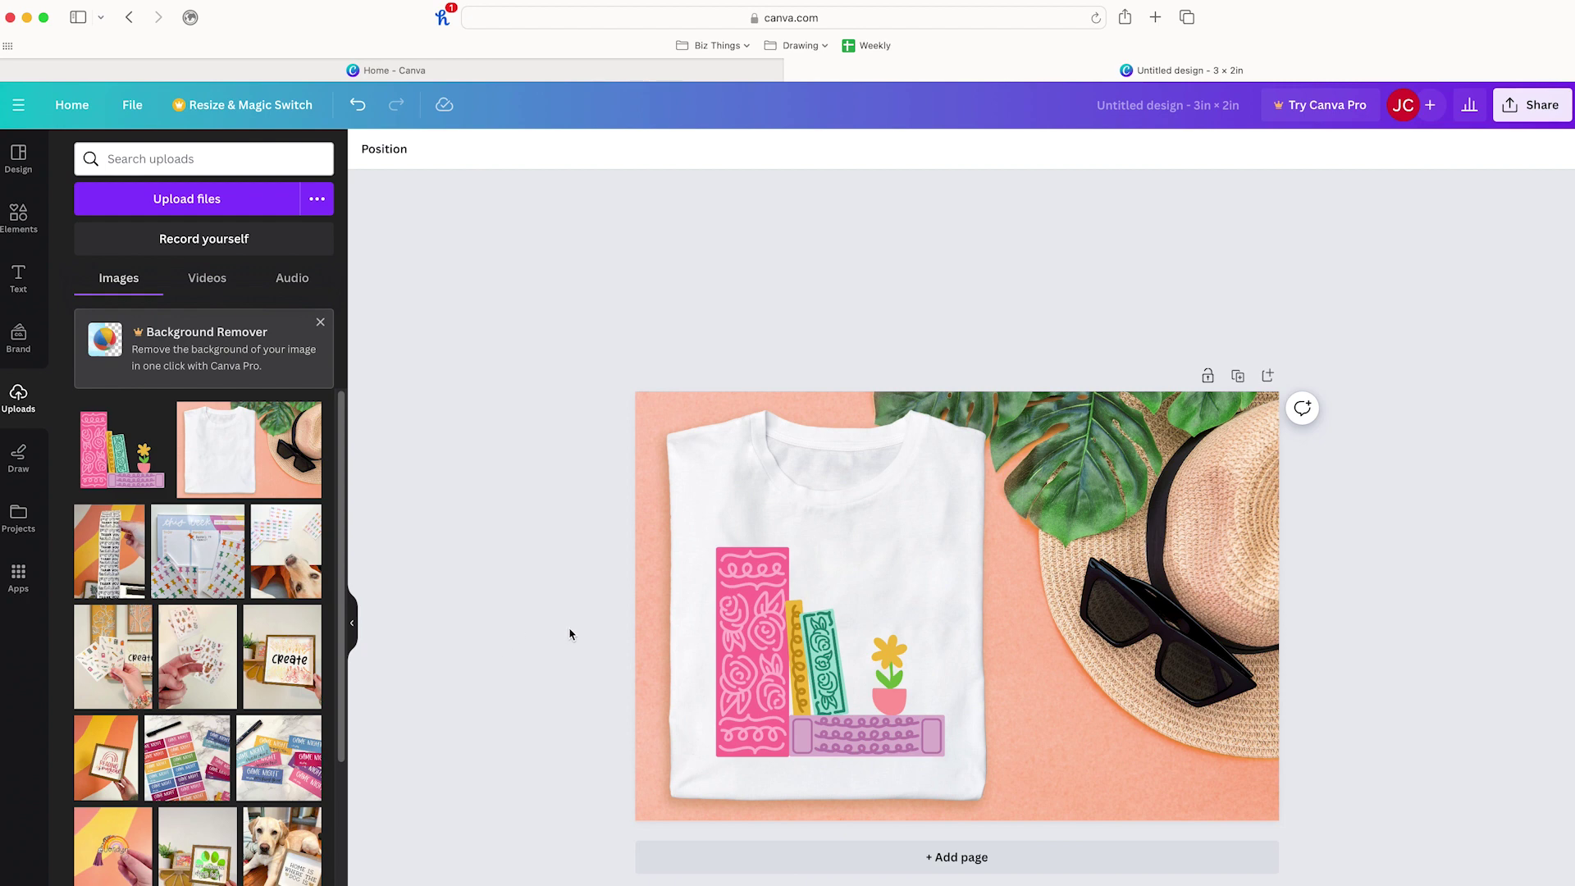
Add Page 2 and fill it with the white T-shirt, jeans and sneakers photo
{"action": "left_click", "coordinate": [910, 855]}
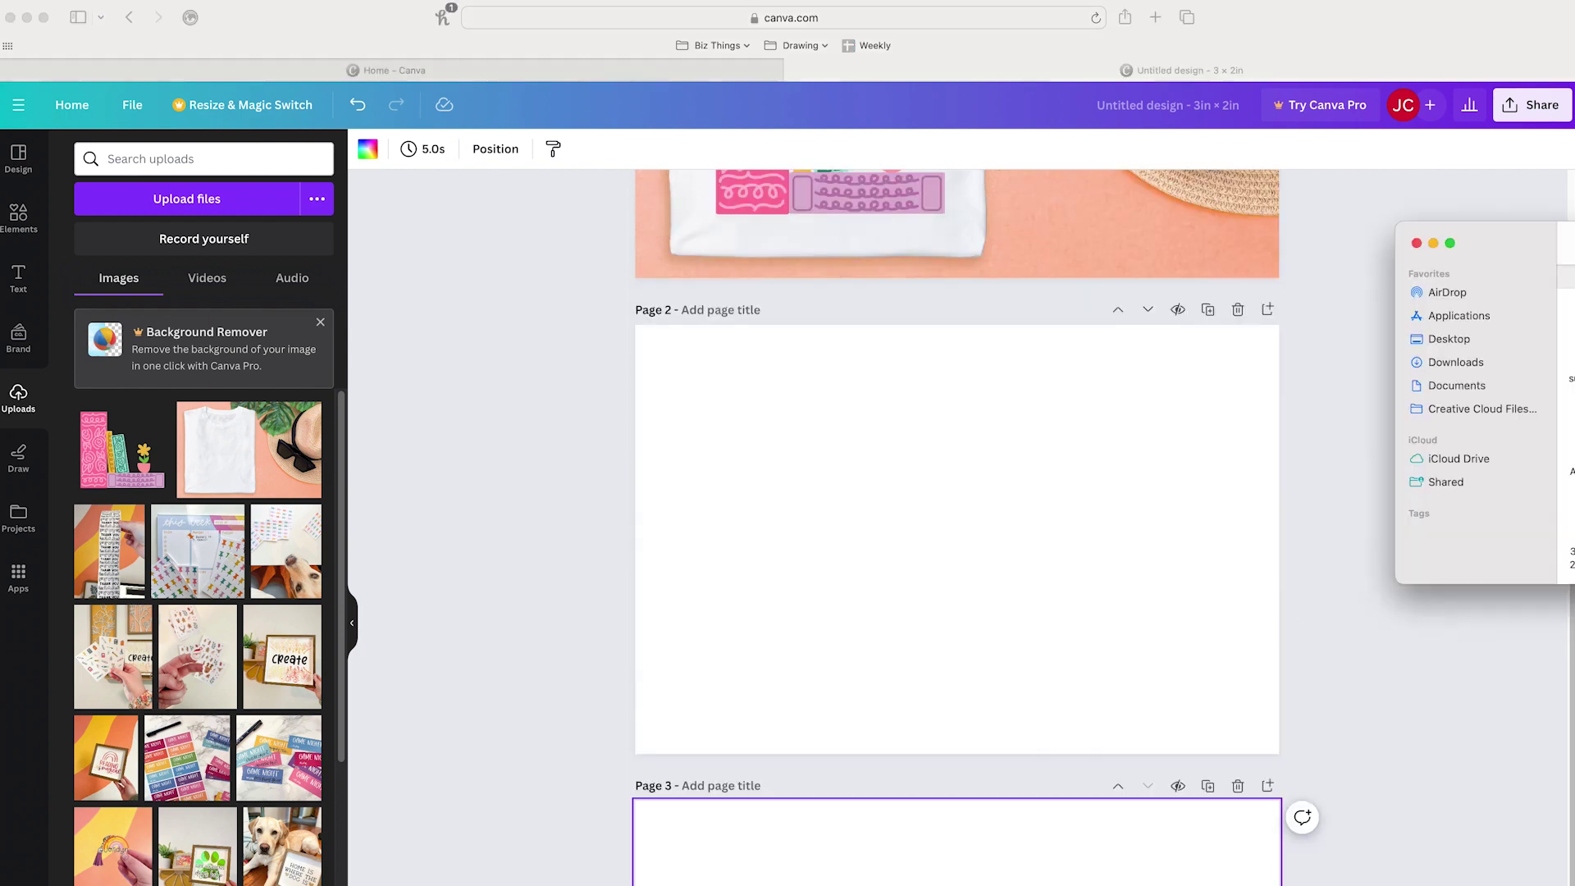
{"action": "left_click_drag", "start_coordinate": [1568, 492], "coordinate": [980, 525]}
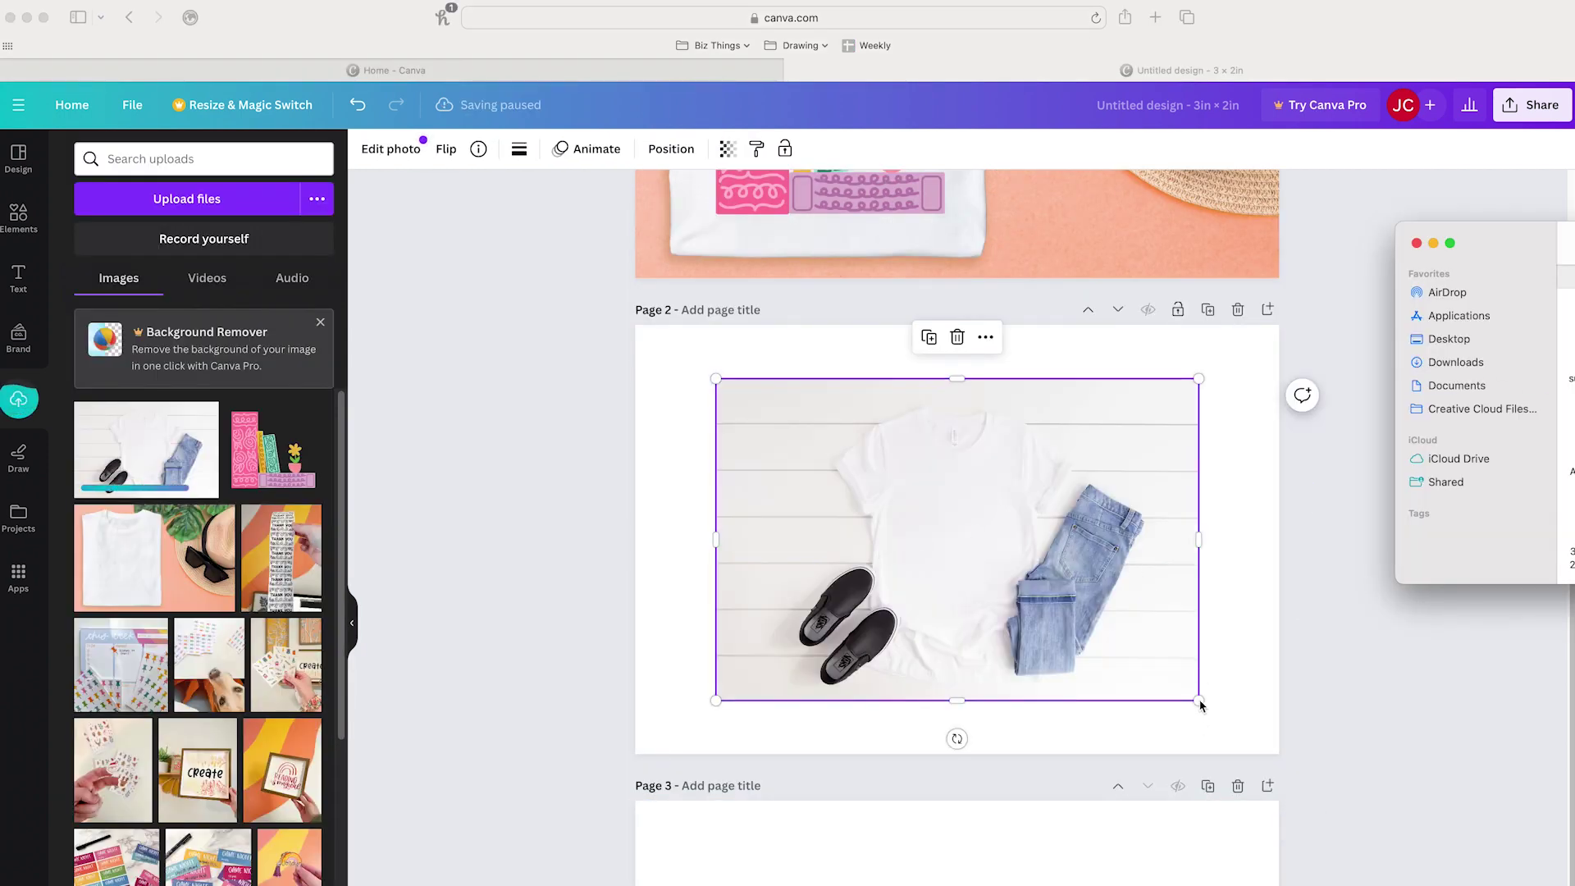
{"action": "left_click", "coordinate": [1200, 705]}
{"action": "left_click_drag", "start_coordinate": [1199, 703], "coordinate": [1277, 754]}
{"action": "left_click", "coordinate": [1381, 679]}
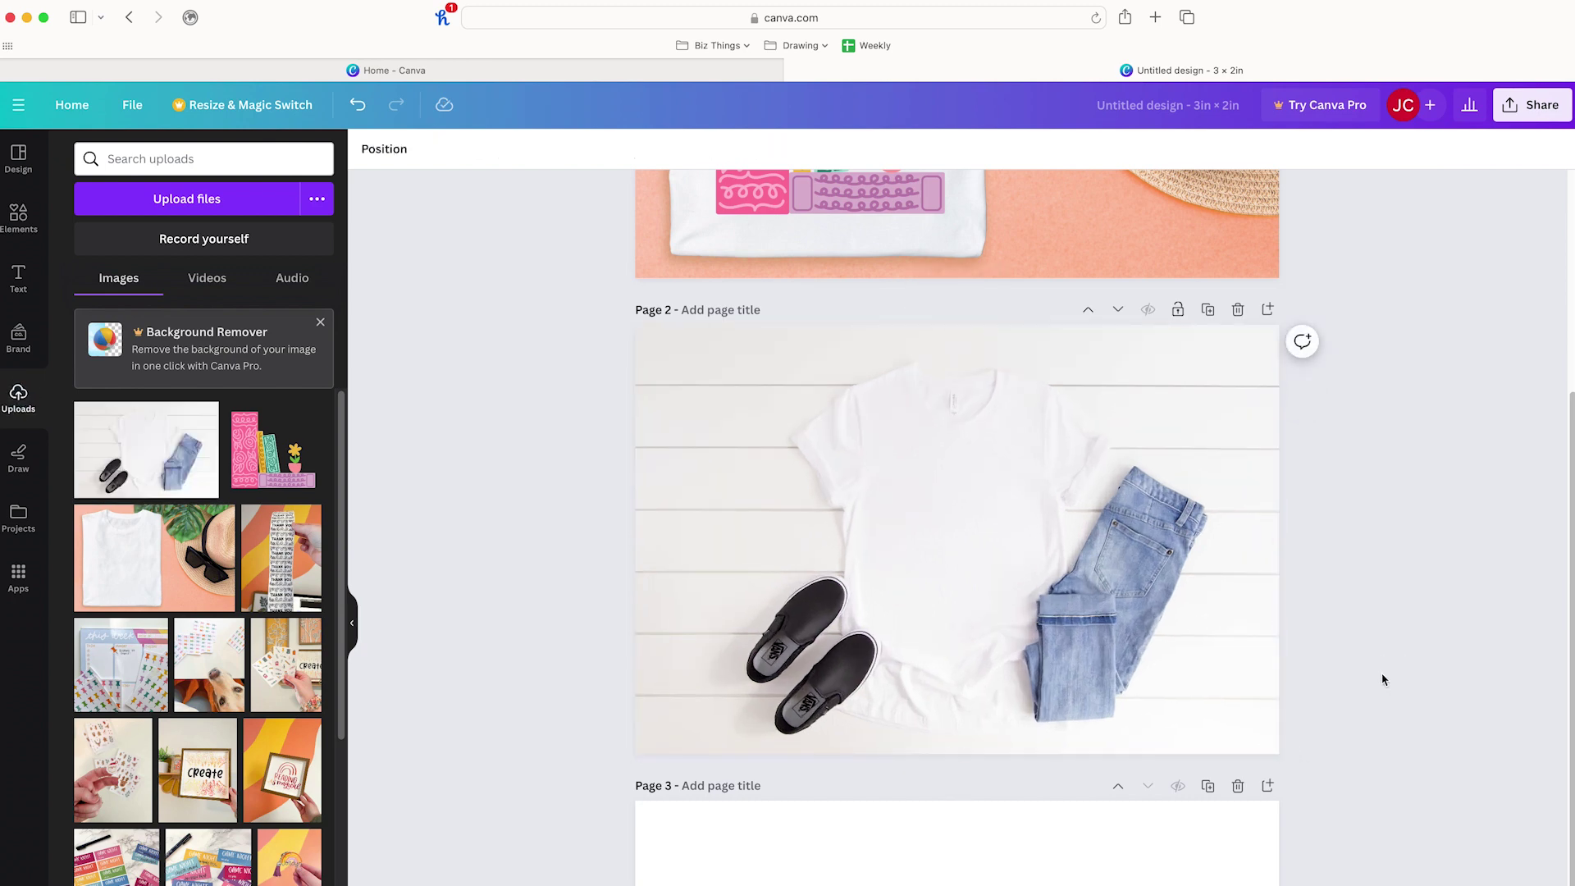
{"action": "left_click", "coordinate": [1176, 691]}
{"action": "left_click_drag", "start_coordinate": [1279, 753], "coordinate": [1437, 835]}
{"action": "left_click_drag", "start_coordinate": [1140, 510], "coordinate": [1141, 573]}
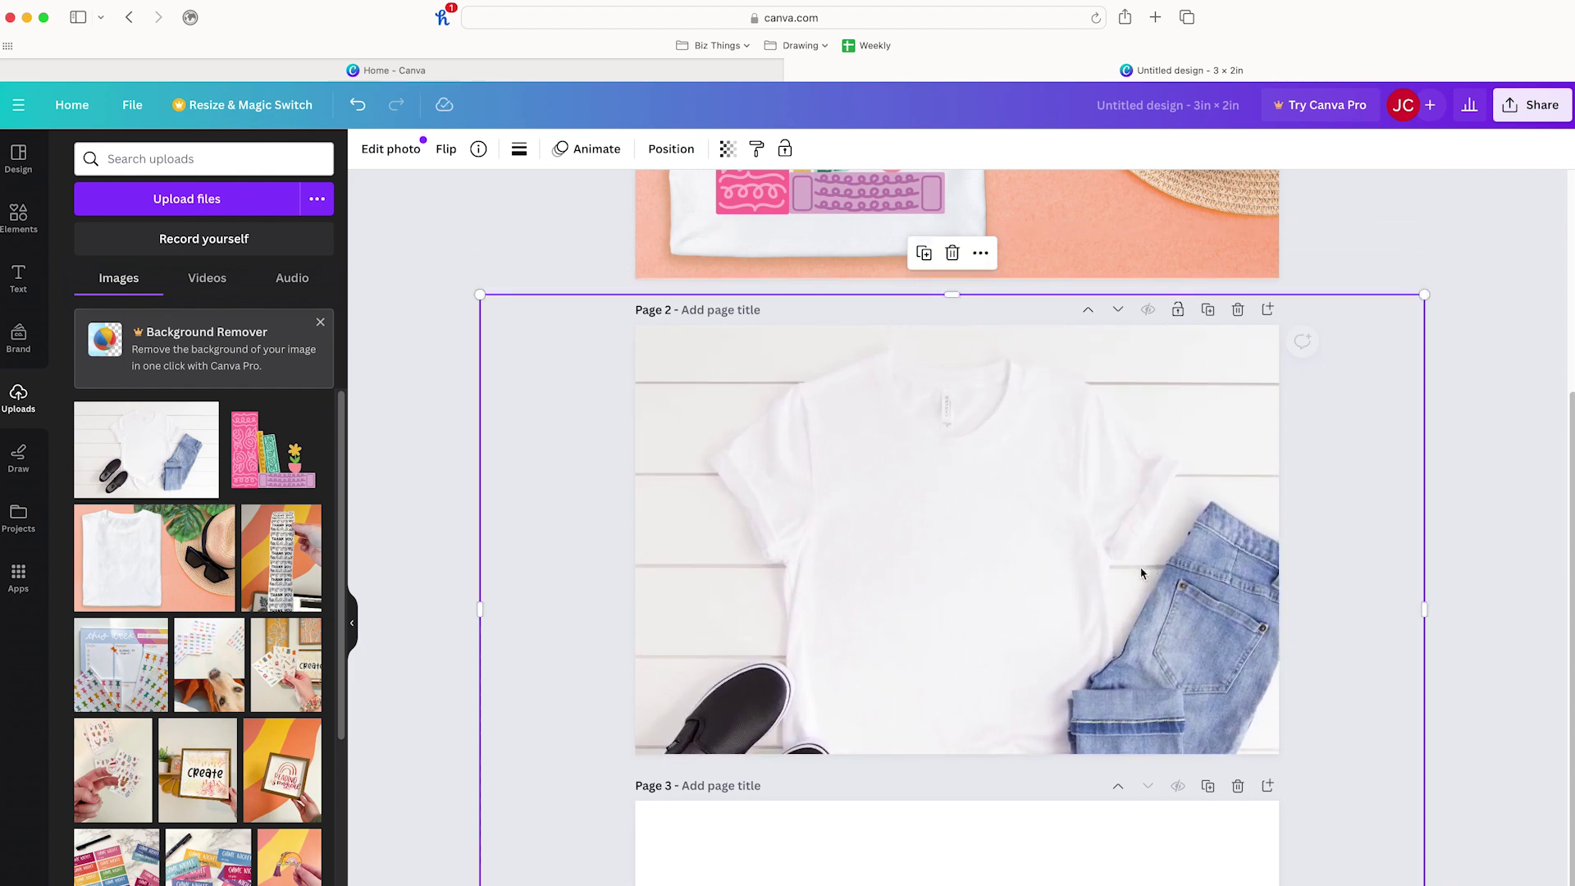
Drop in the Fake Dating design, shrink it to 1.2 by 1.2, and centre it on the shirt
{"action": "left_click", "coordinate": [1340, 271]}
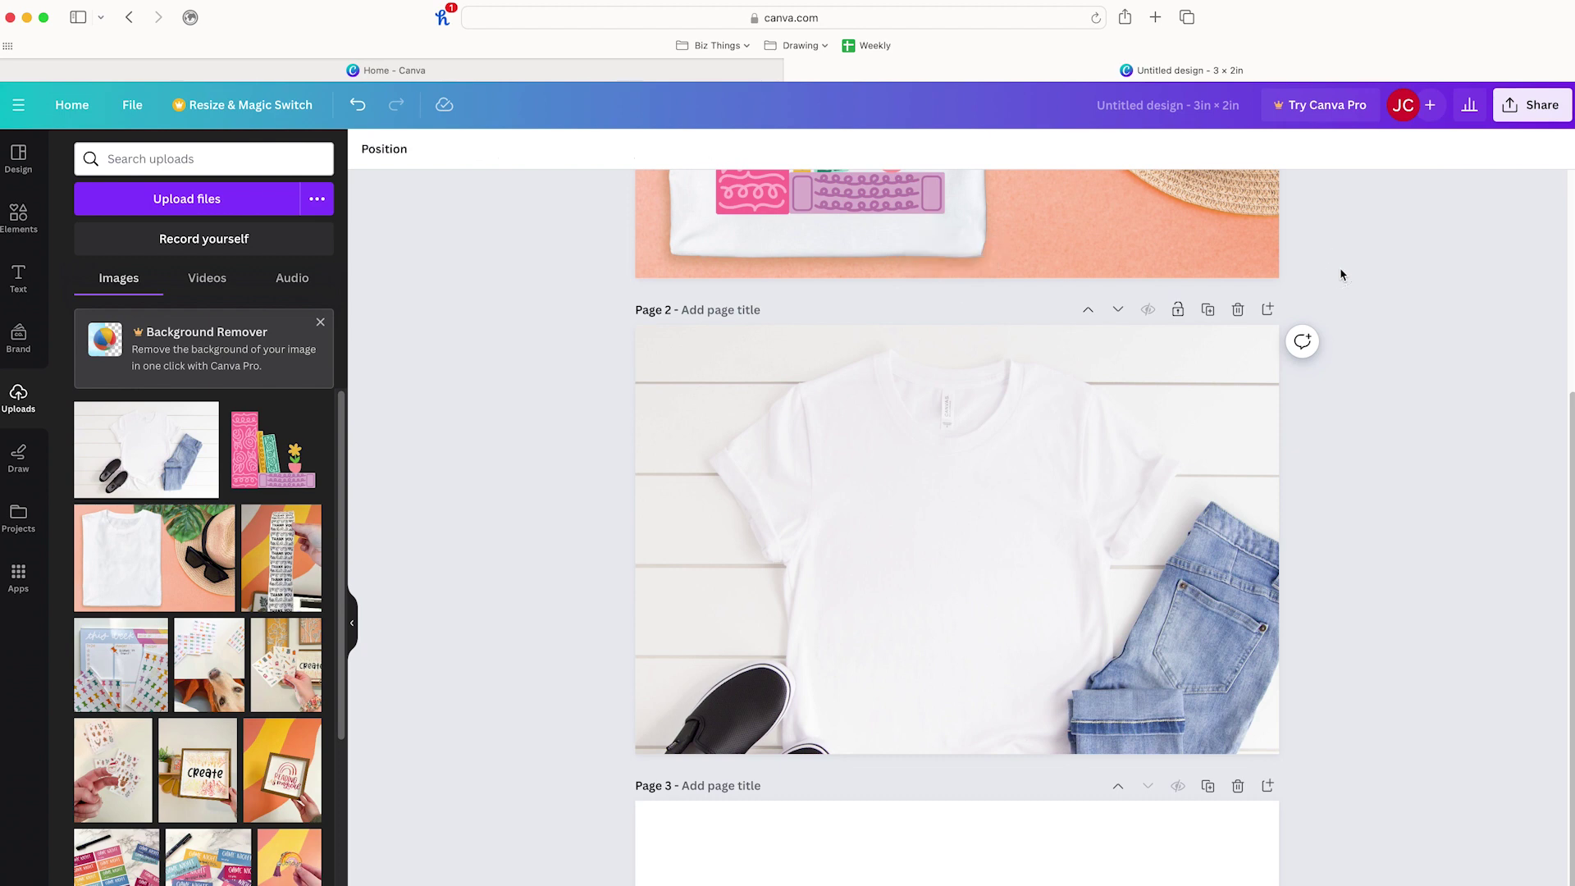
{"action": "left_click_drag", "start_coordinate": [1567, 345], "coordinate": [920, 543]}
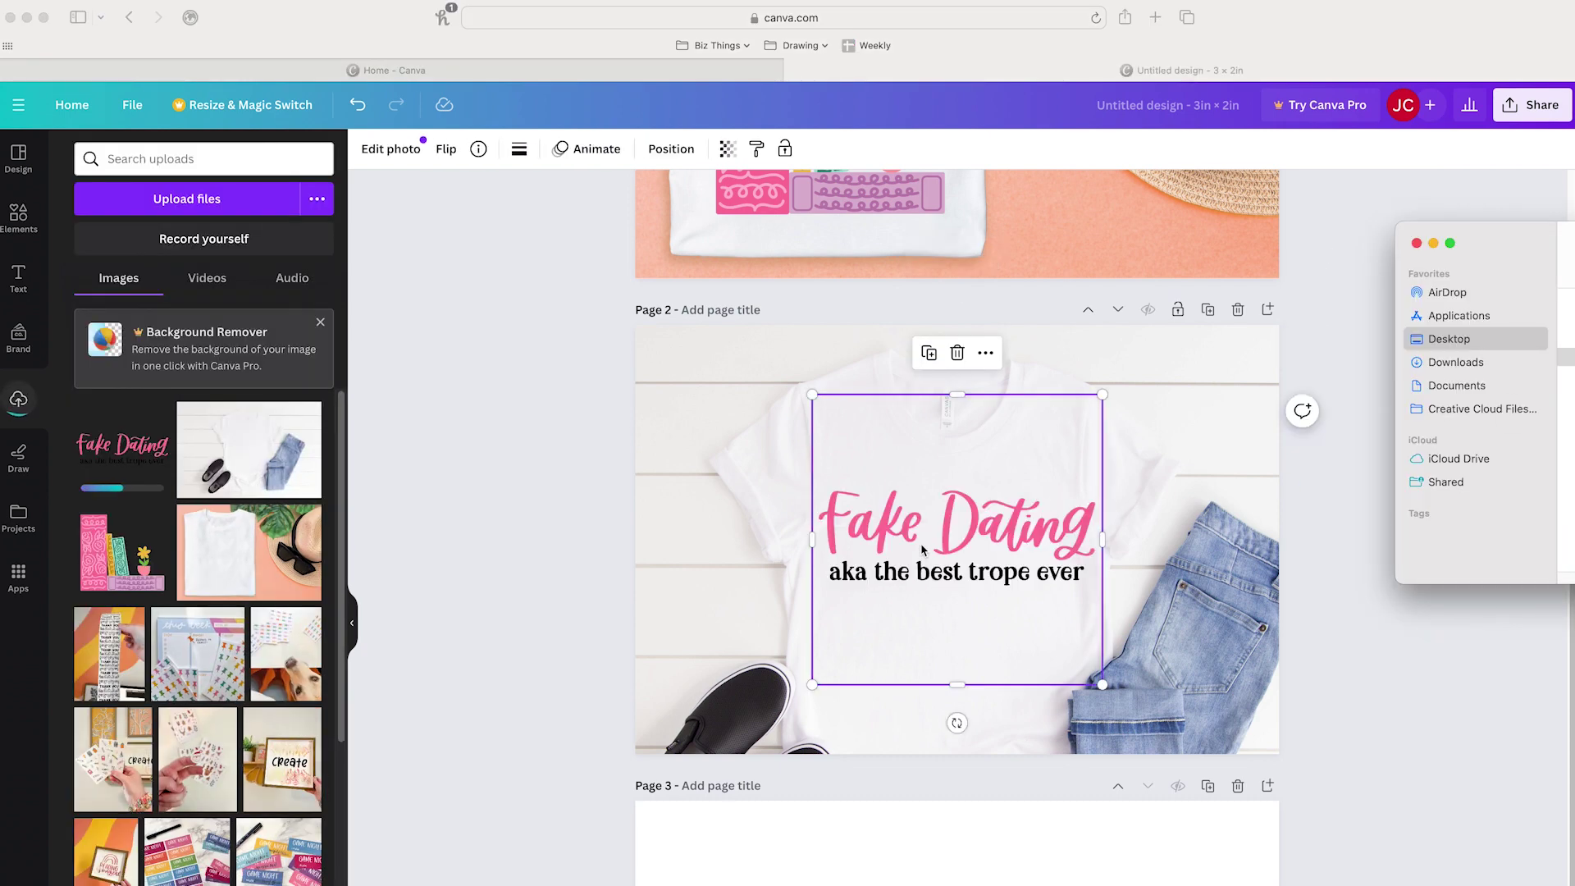
{"action": "left_click", "coordinate": [1100, 682]}
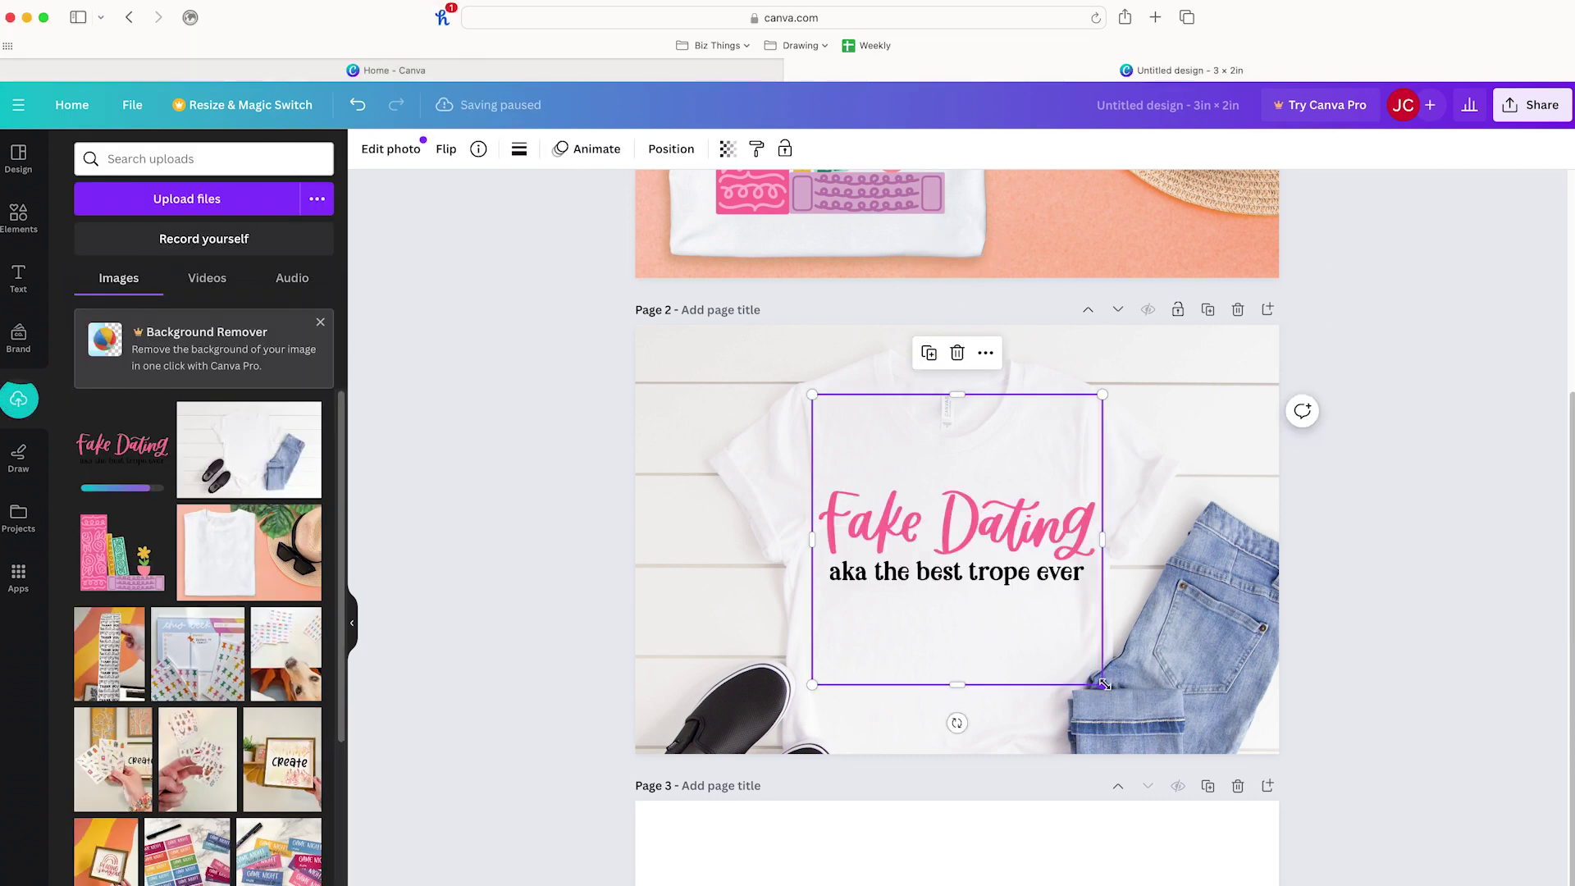
{"action": "left_click_drag", "start_coordinate": [1100, 682], "coordinate": [1054, 638]}
{"action": "left_click_drag", "start_coordinate": [1033, 527], "coordinate": [1052, 550]}
{"action": "left_click_drag", "start_coordinate": [1004, 538], "coordinate": [1004, 537]}
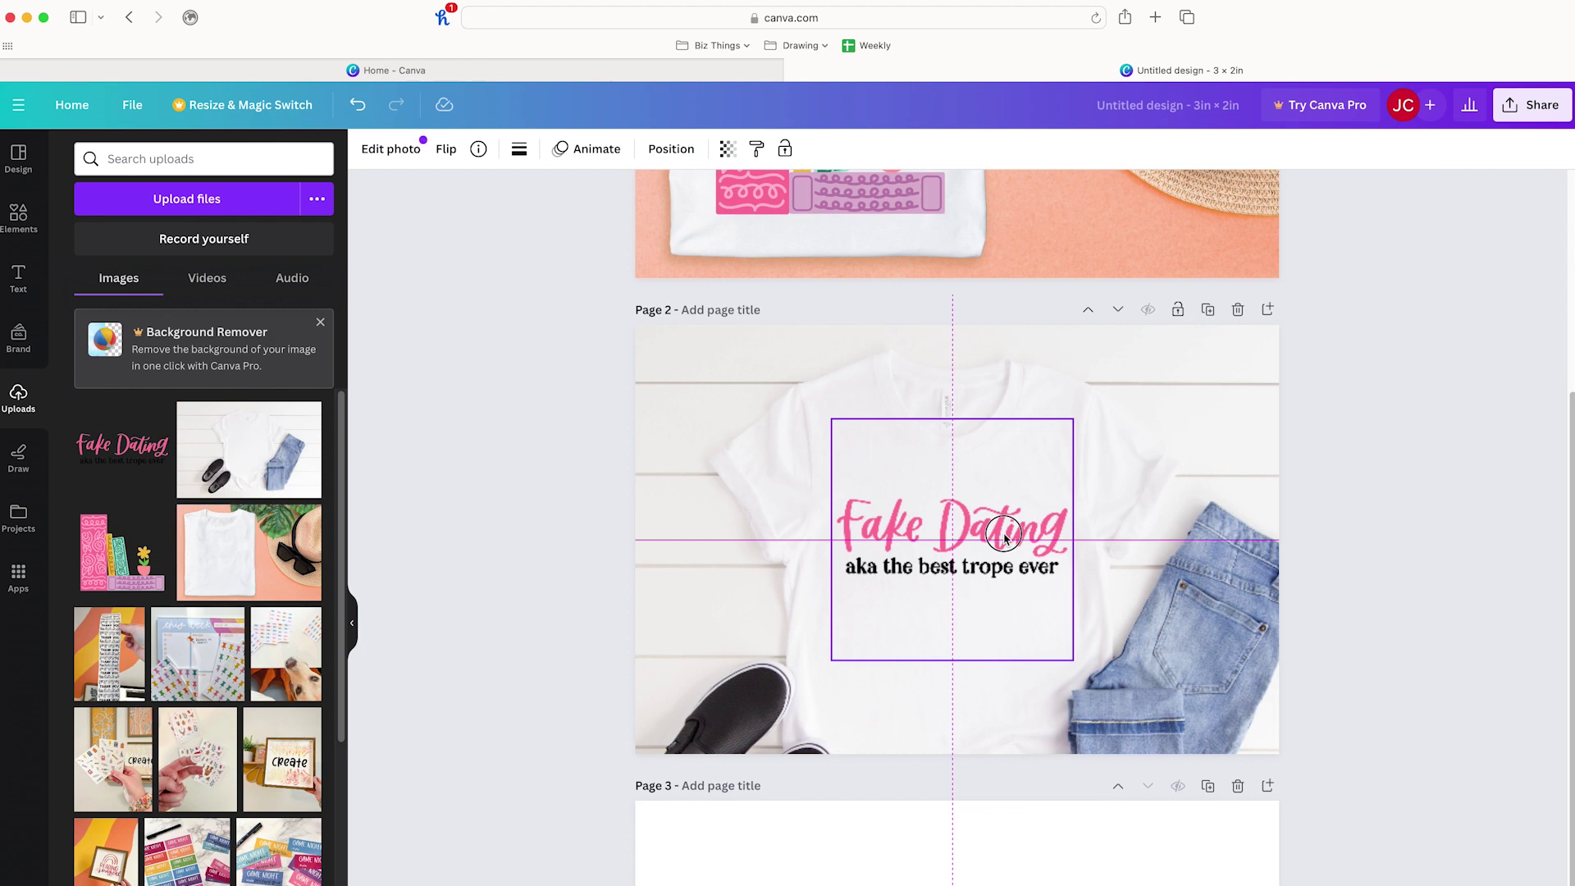
{"action": "left_click_drag", "start_coordinate": [1005, 537], "coordinate": [1005, 537]}
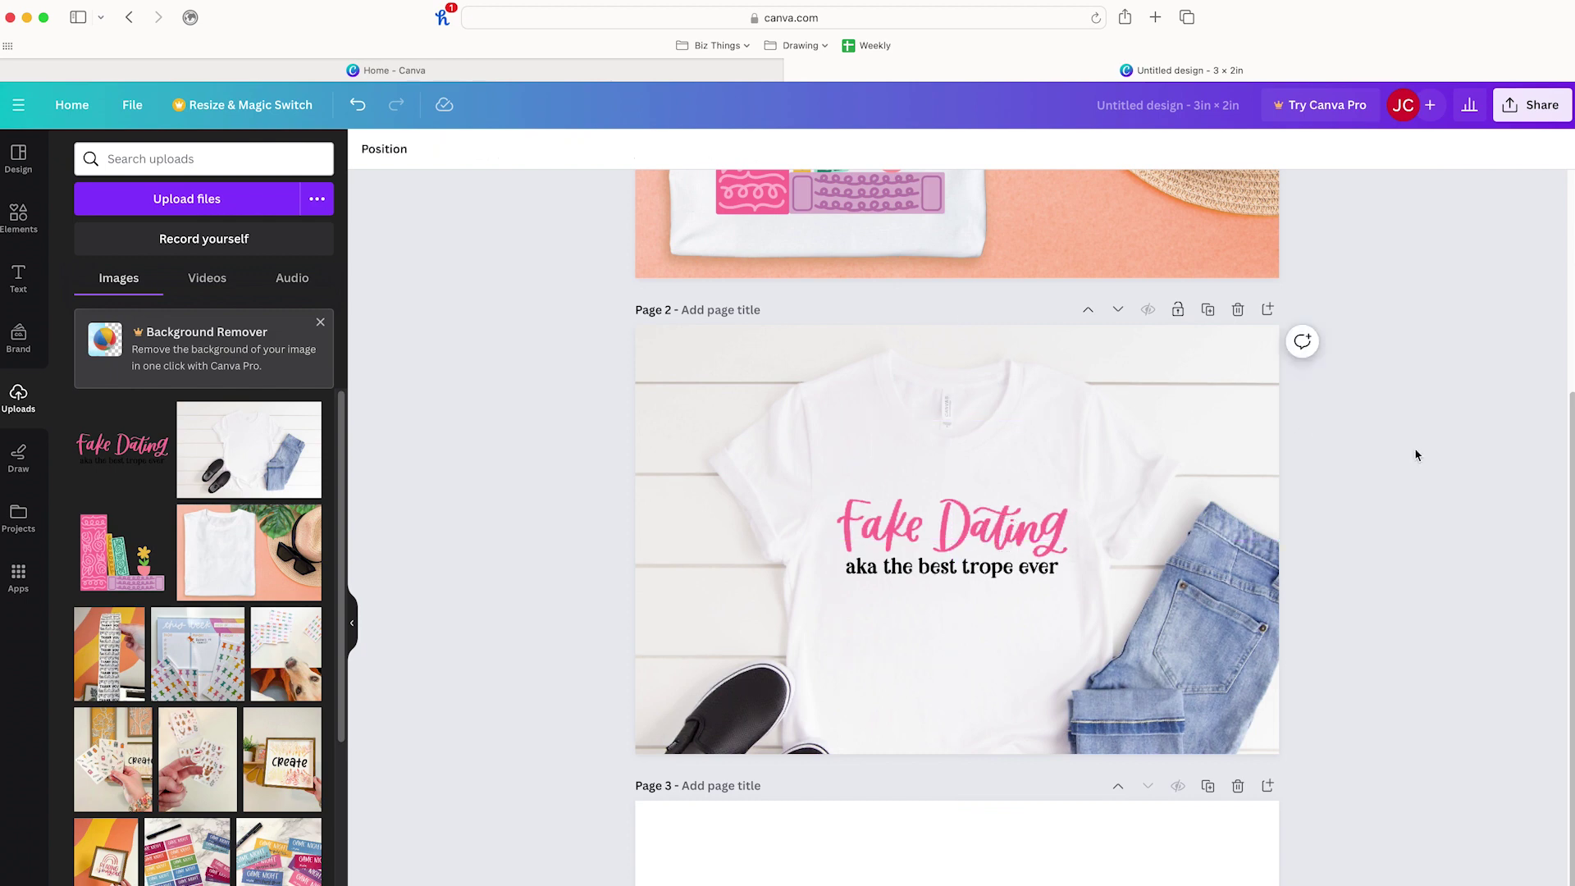
{"action": "scroll", "coordinate": [1417, 453], "scroll_direction": "up", "scroll_amount": 5}
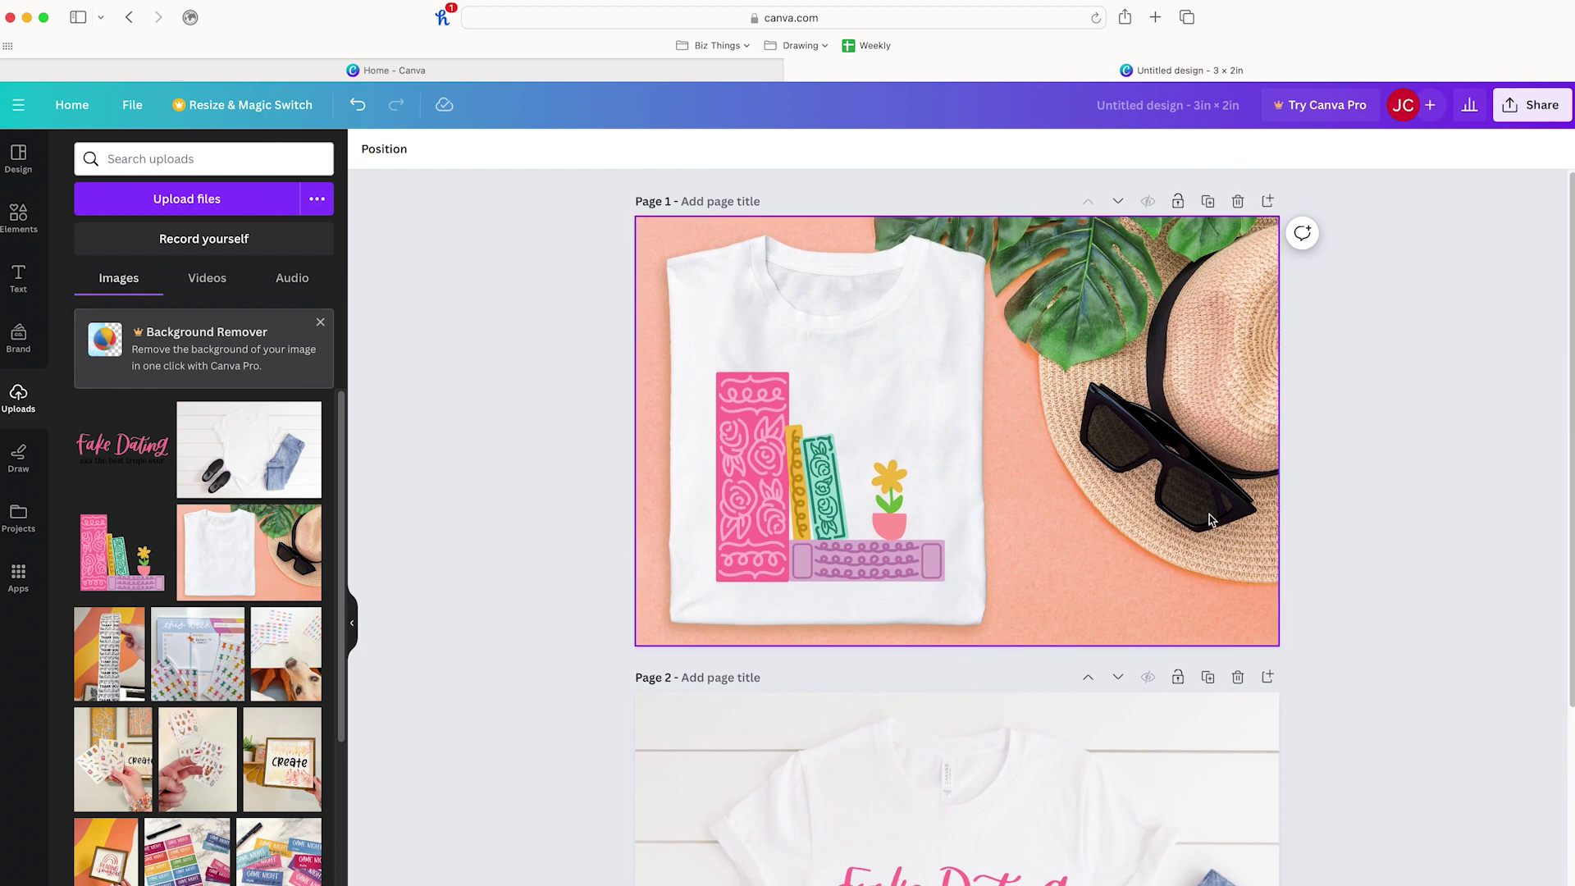
{"action": "scroll", "coordinate": [1312, 718], "scroll_direction": "down", "scroll_amount": 3}
{"action": "scroll", "coordinate": [1296, 719], "scroll_direction": "down", "scroll_amount": 3}
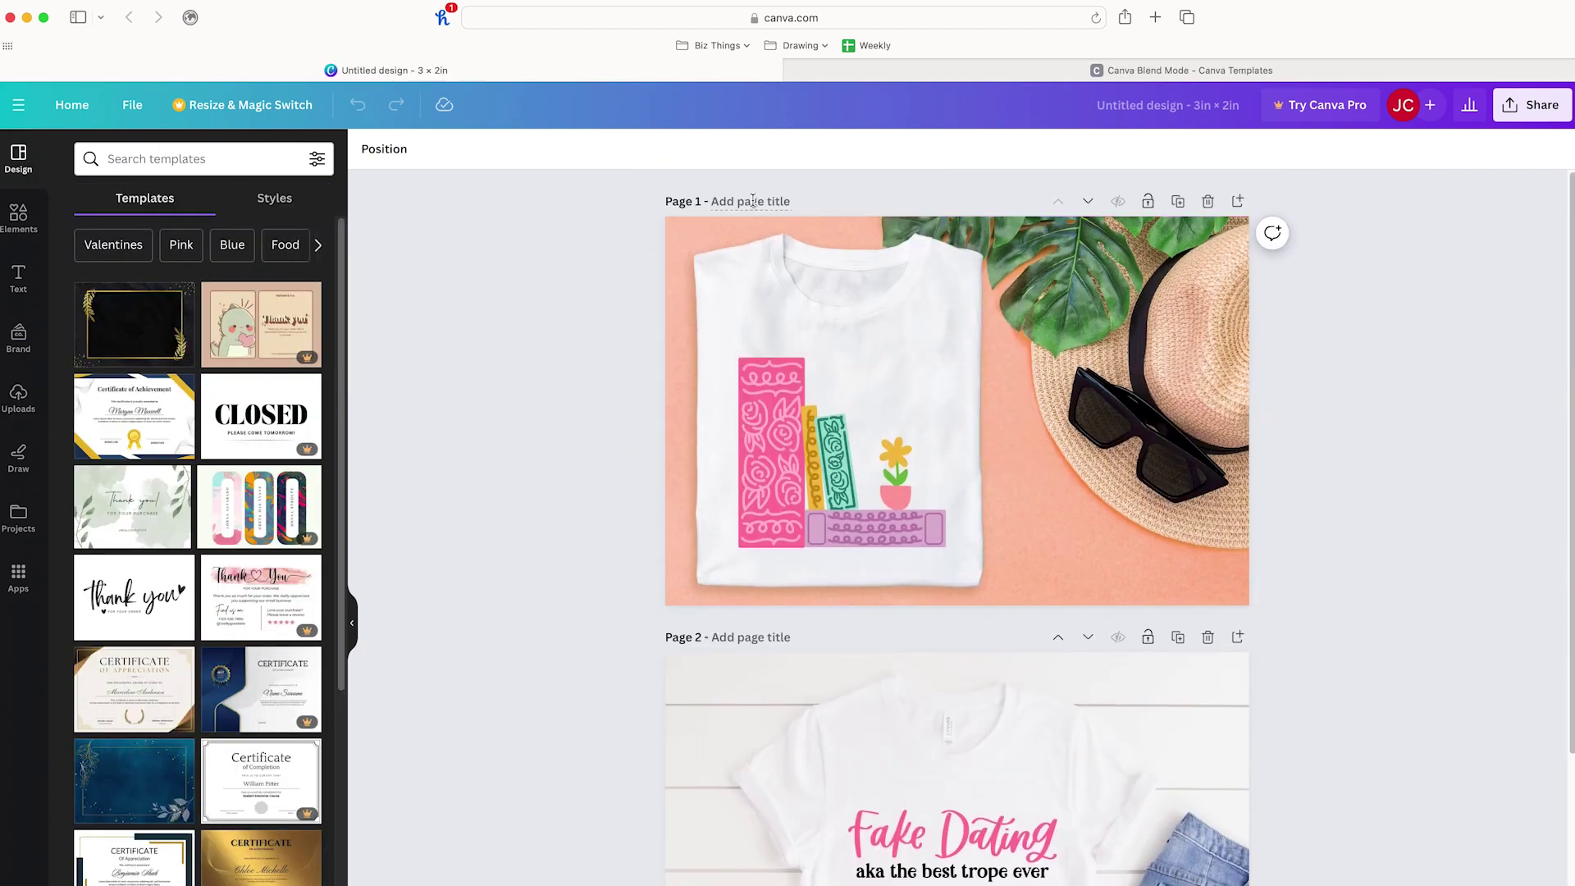
Title the pages 'Book Stack' and 'Fake Dating', then bring up the Share panel
{"action": "left_click", "coordinate": [753, 200]}
{"action": "left_click", "coordinate": [782, 490]}
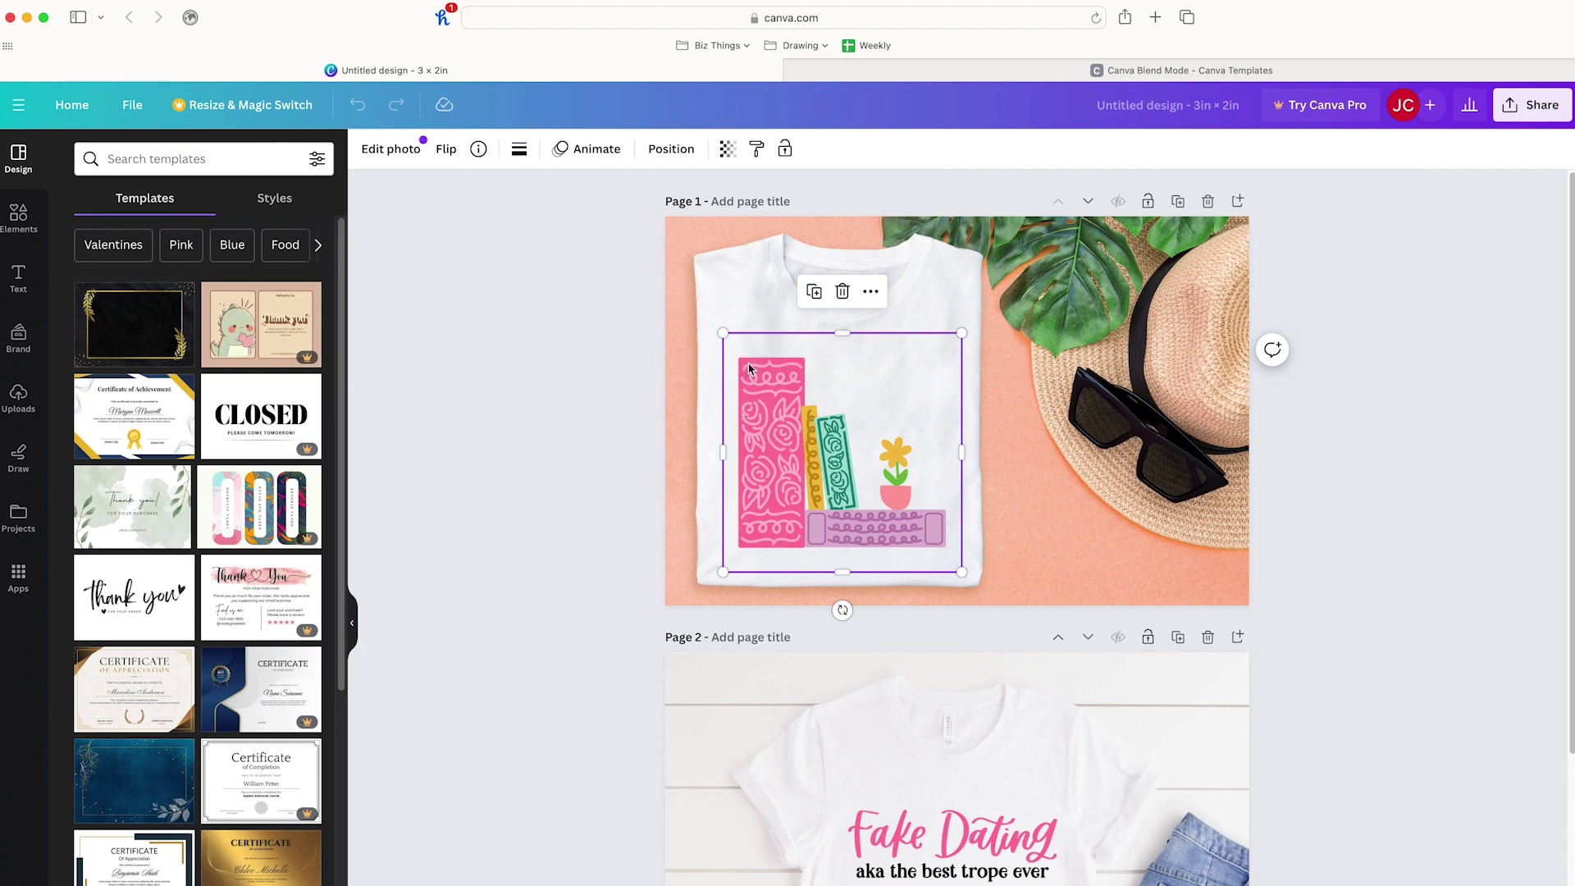
{"action": "left_click", "coordinate": [730, 202]}
{"action": "type", "text": "Book Stack"}
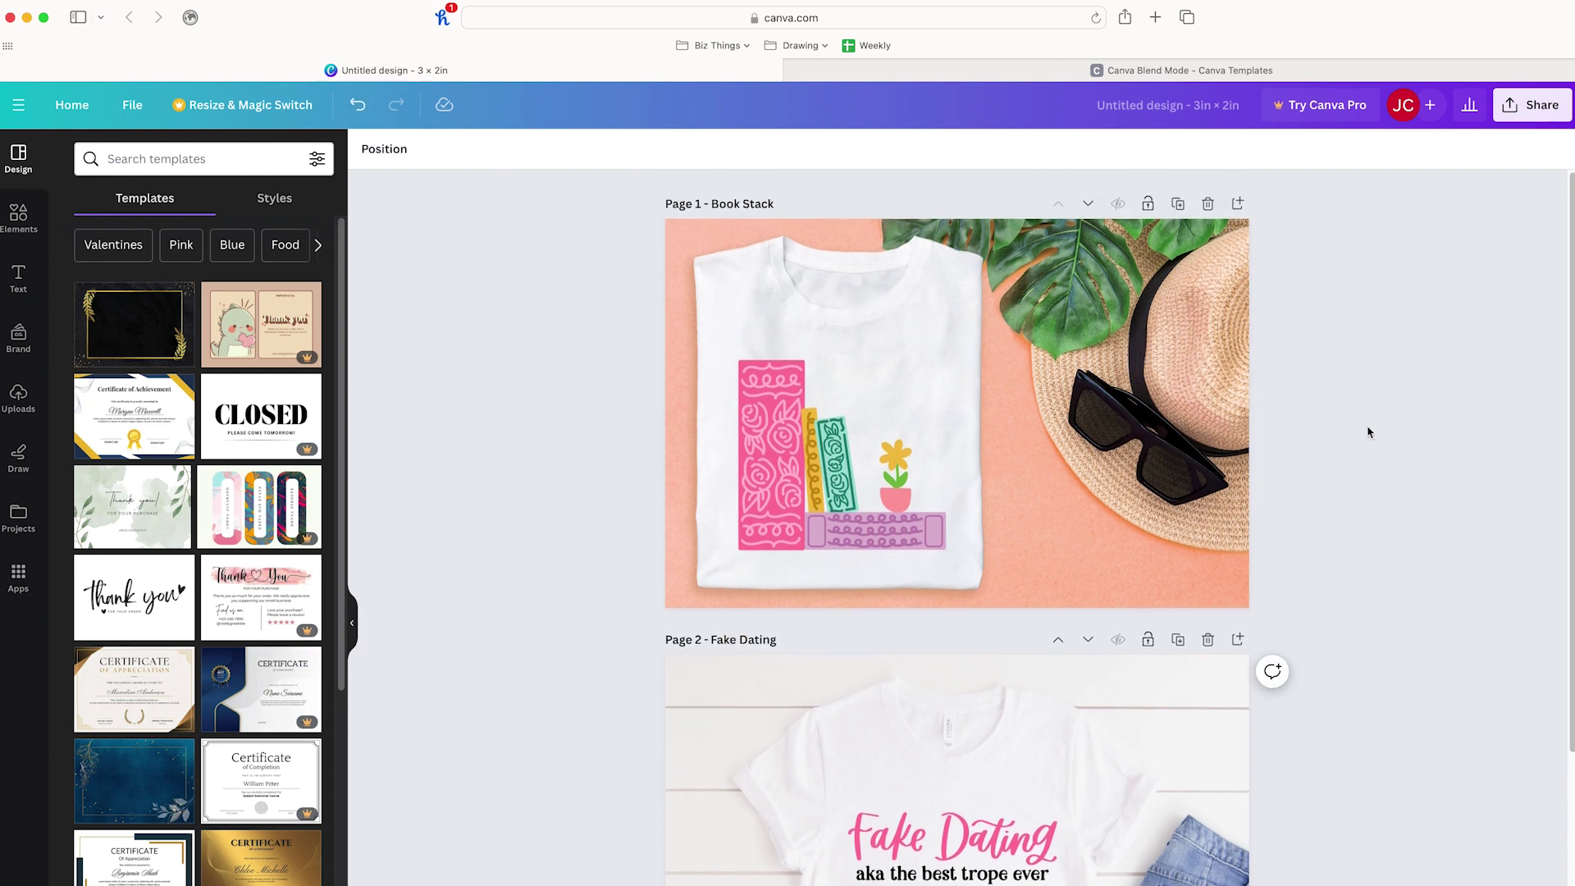
{"action": "left_click", "coordinate": [1527, 105]}
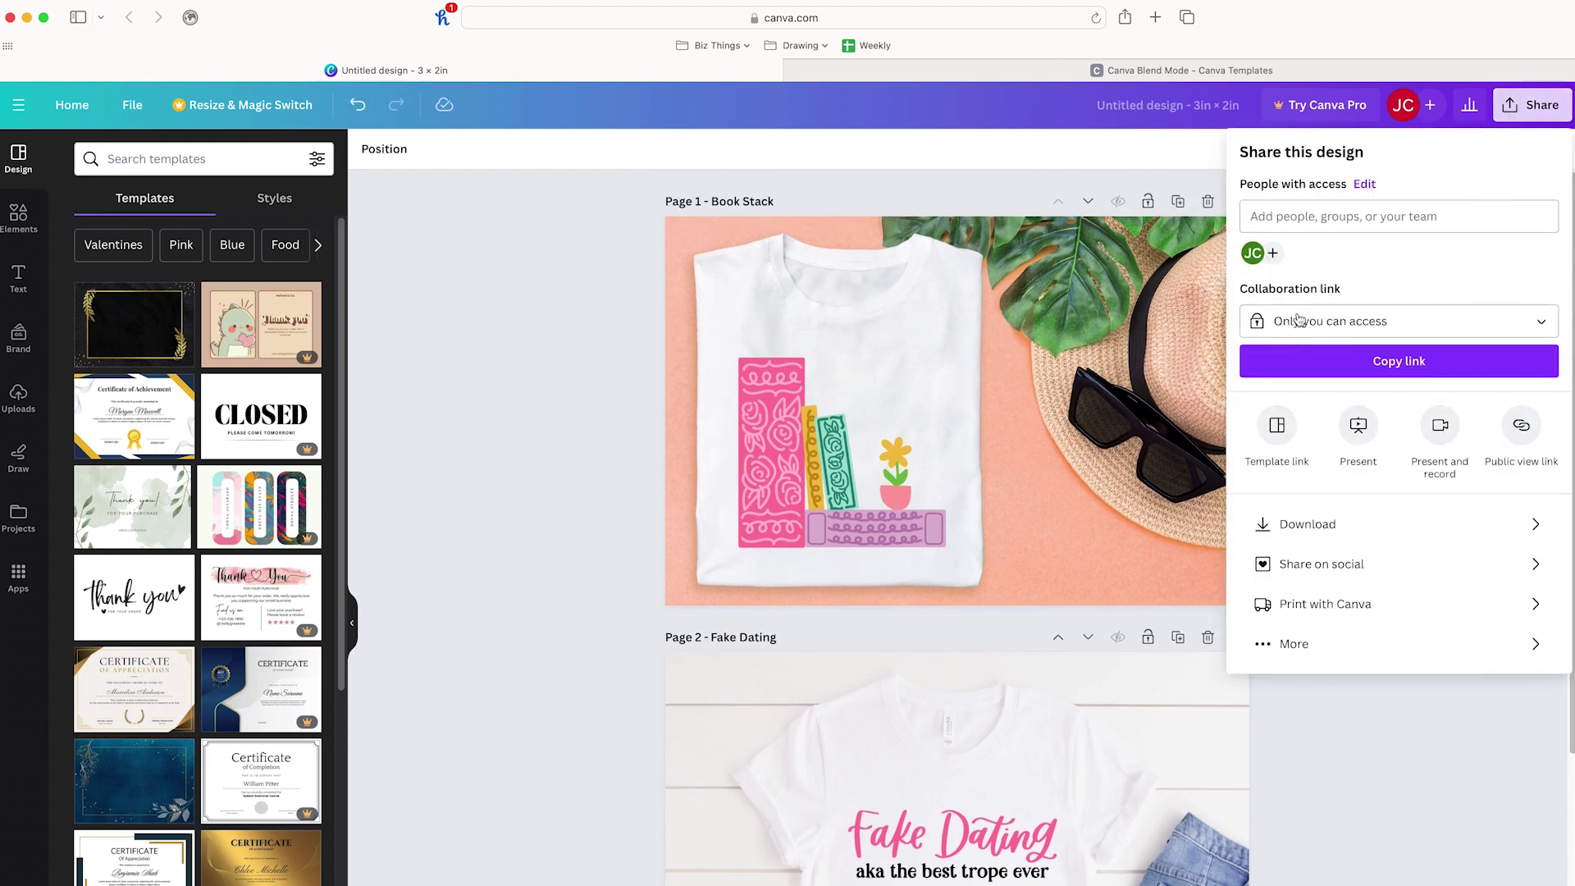
Download Pages 1 and 2 as PNGs, leaving out blank Page 3, and open the zip
{"action": "left_click", "coordinate": [1302, 525]}
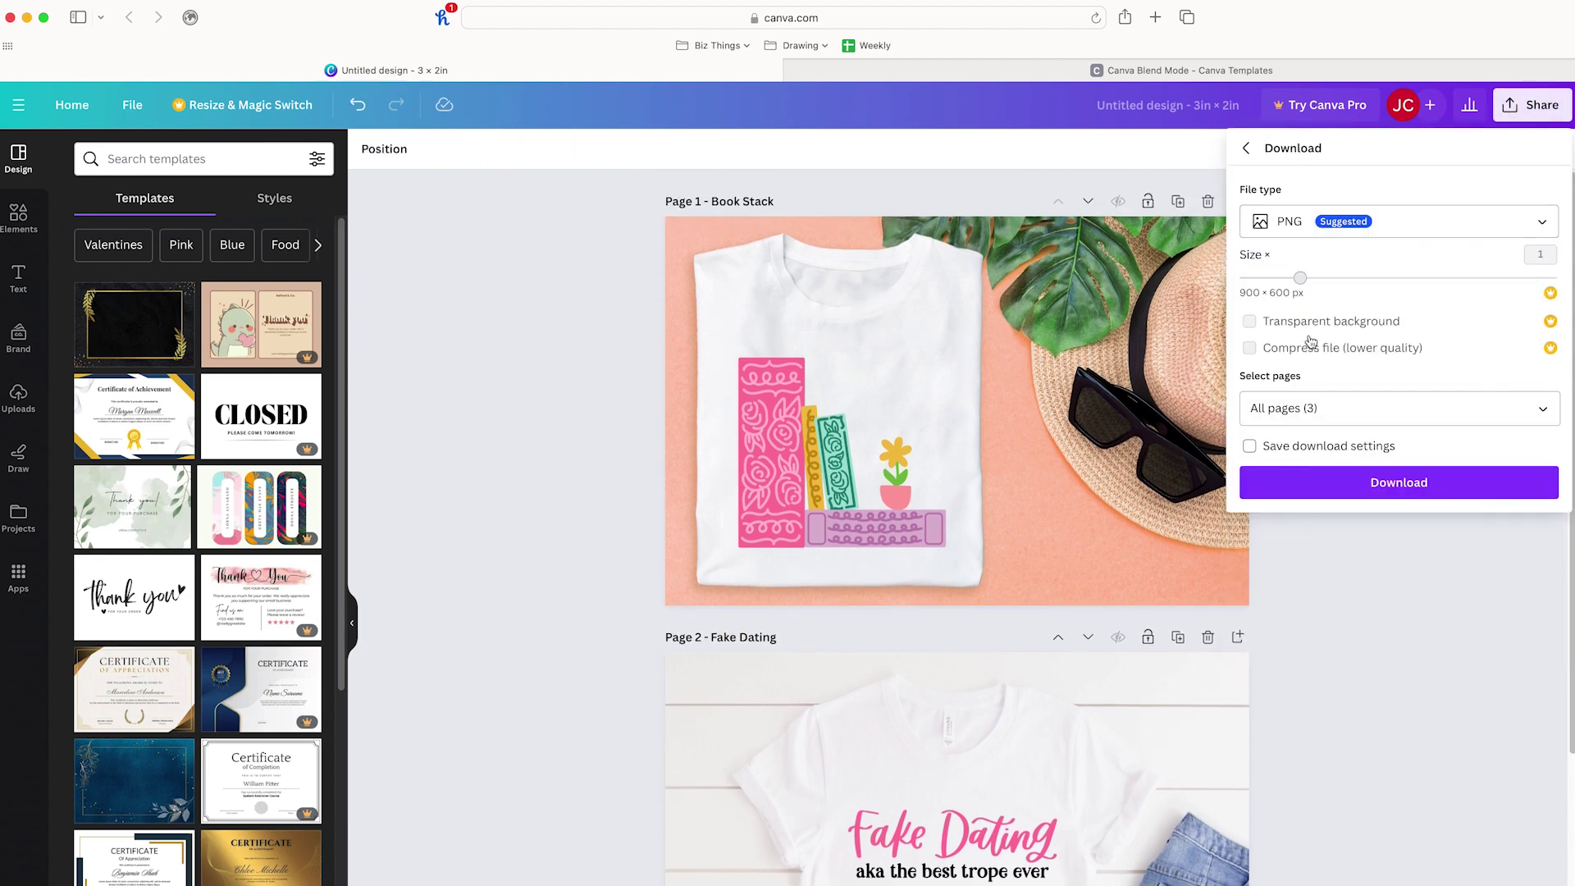
{"action": "left_click", "coordinate": [1316, 404]}
{"action": "left_click", "coordinate": [1531, 628]}
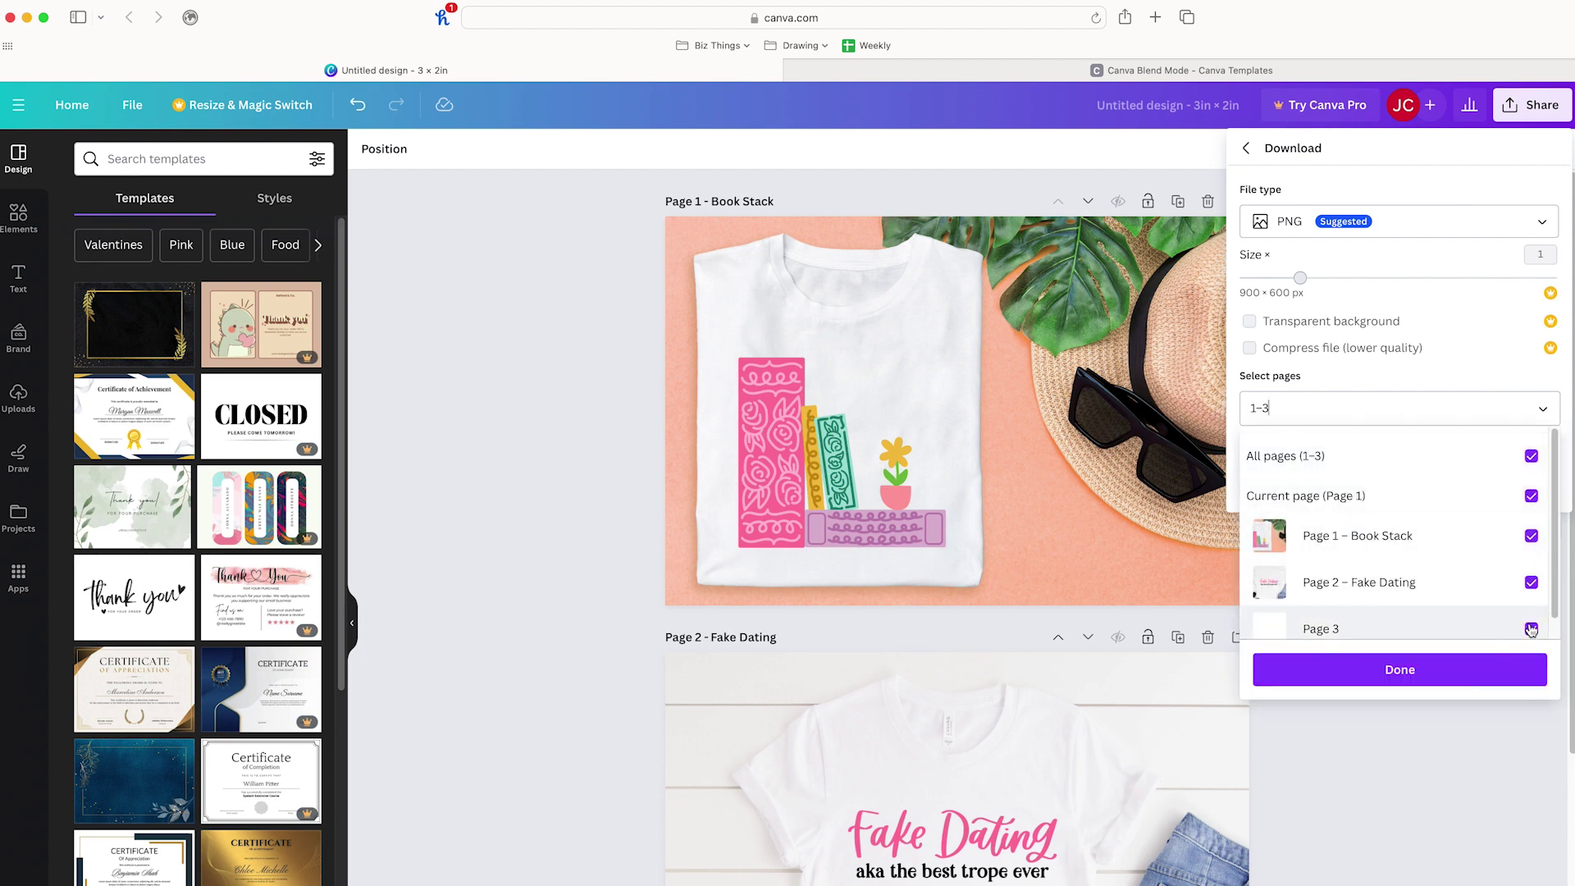
{"action": "left_click", "coordinate": [1392, 394]}
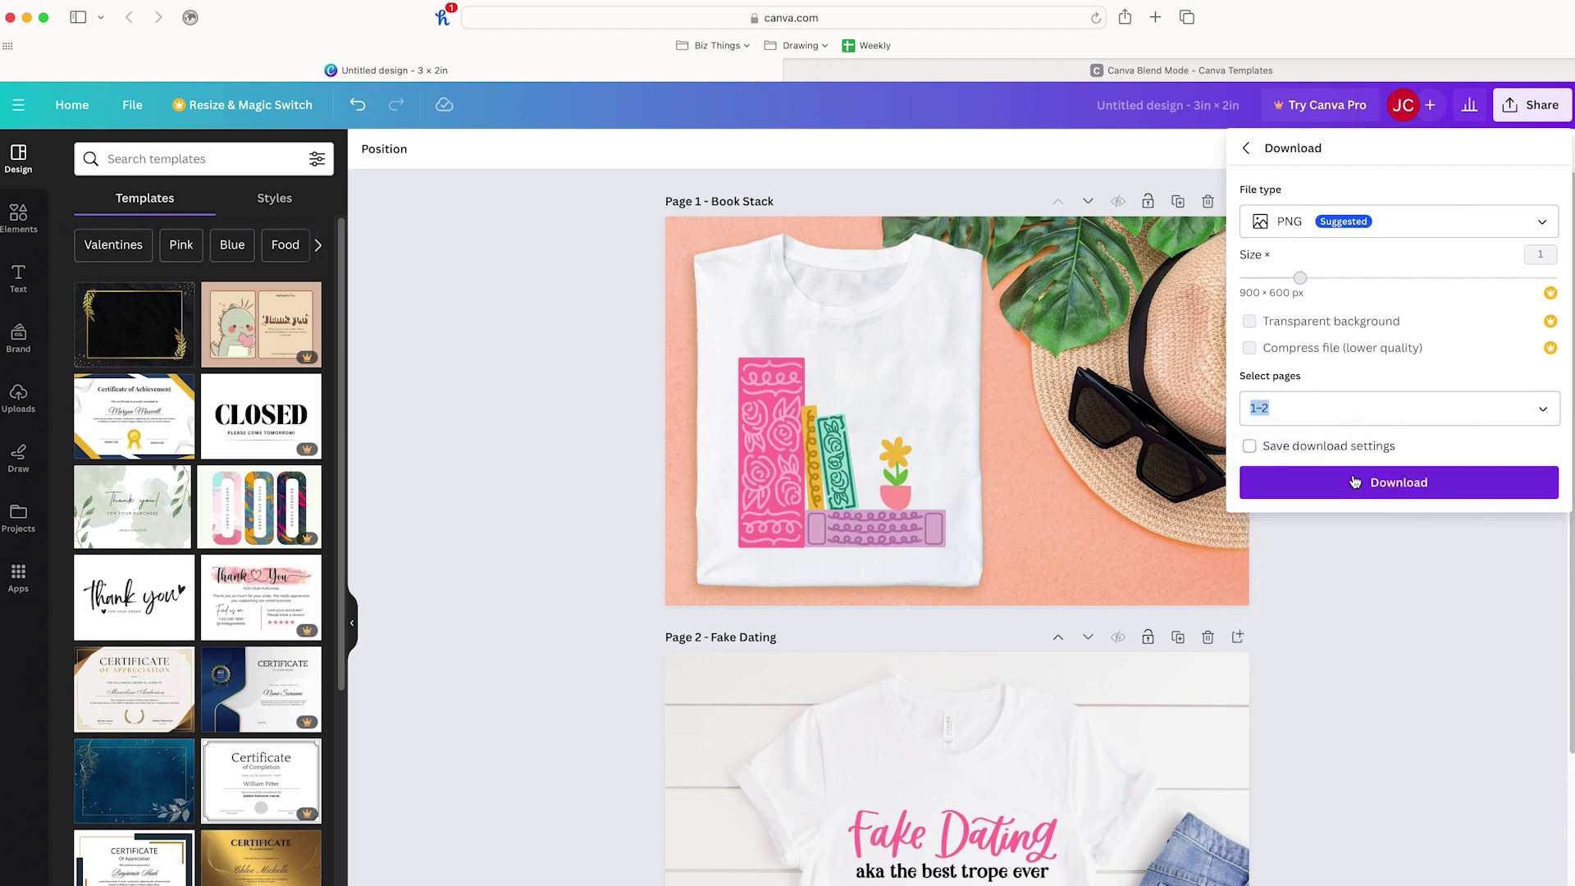
{"action": "left_click", "coordinate": [1280, 482]}
{"action": "double_click", "coordinate": [1204, 110]}
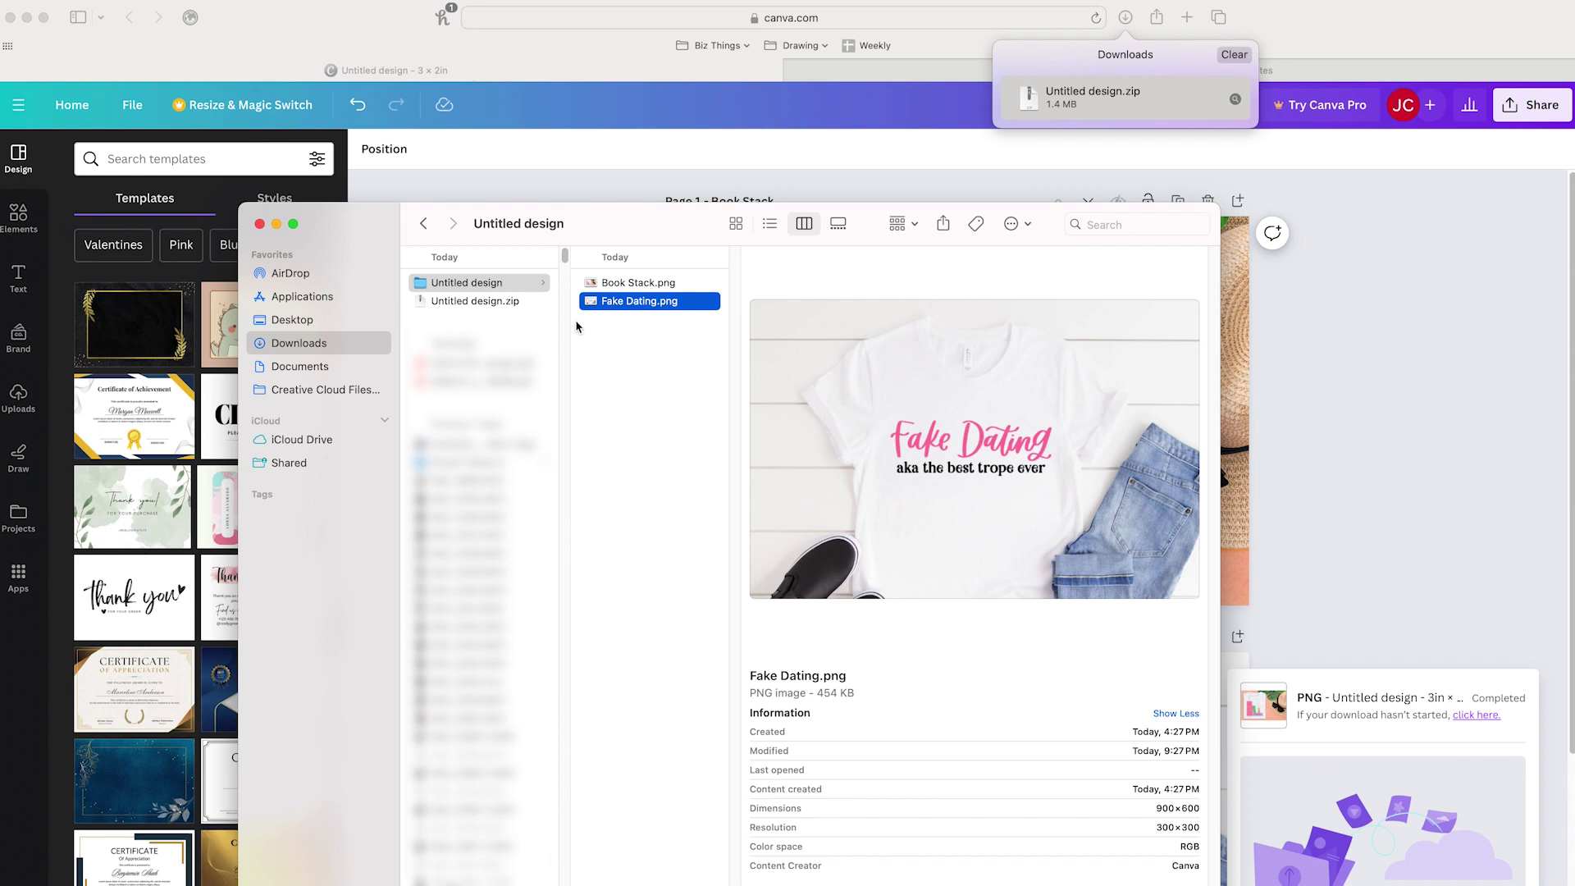
Preview Book Stack.png from the Untitled design folder, then go back to the Canva design
{"action": "left_click", "coordinate": [611, 287]}
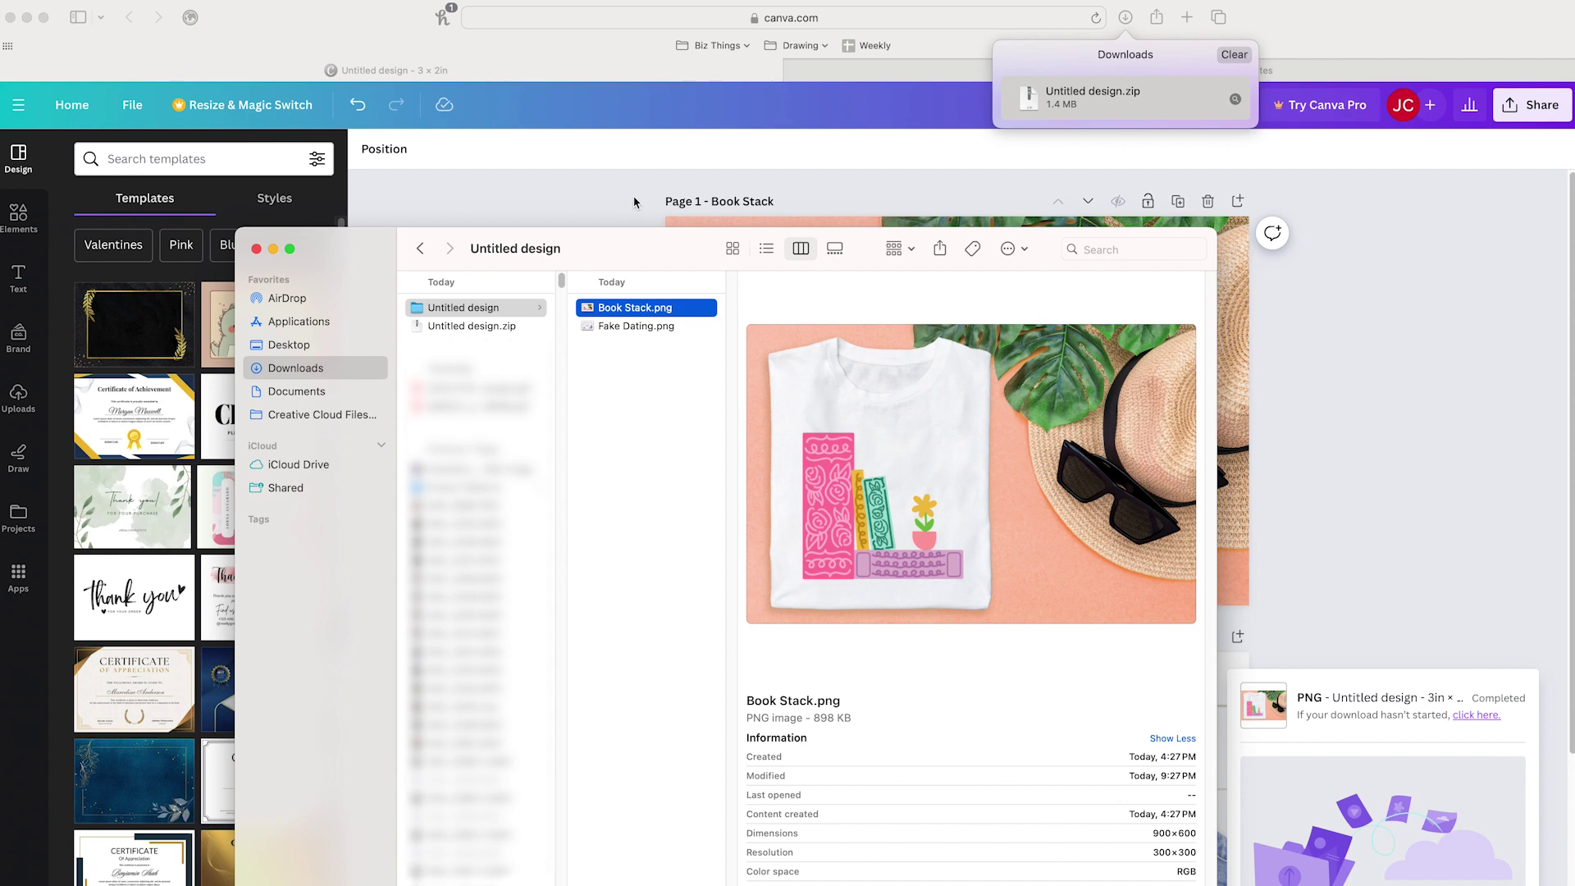
{"action": "left_click", "coordinate": [600, 202]}
Flip the Page 1 background photo horizontally so the shirt sits on the right
{"action": "left_click", "coordinate": [780, 351]}
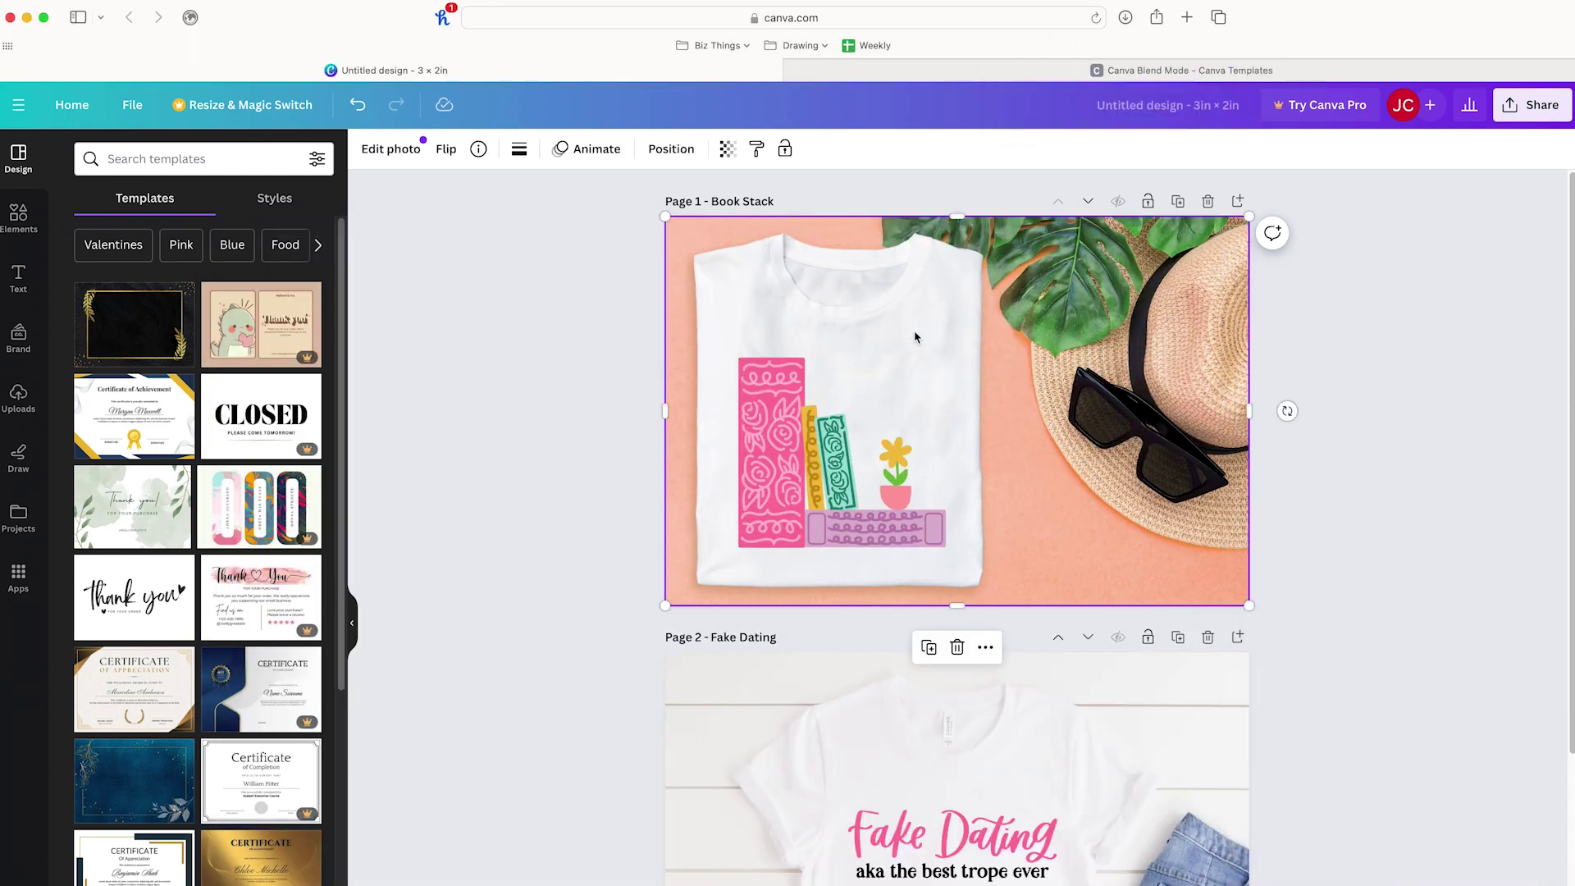
{"action": "left_click", "coordinate": [443, 148]}
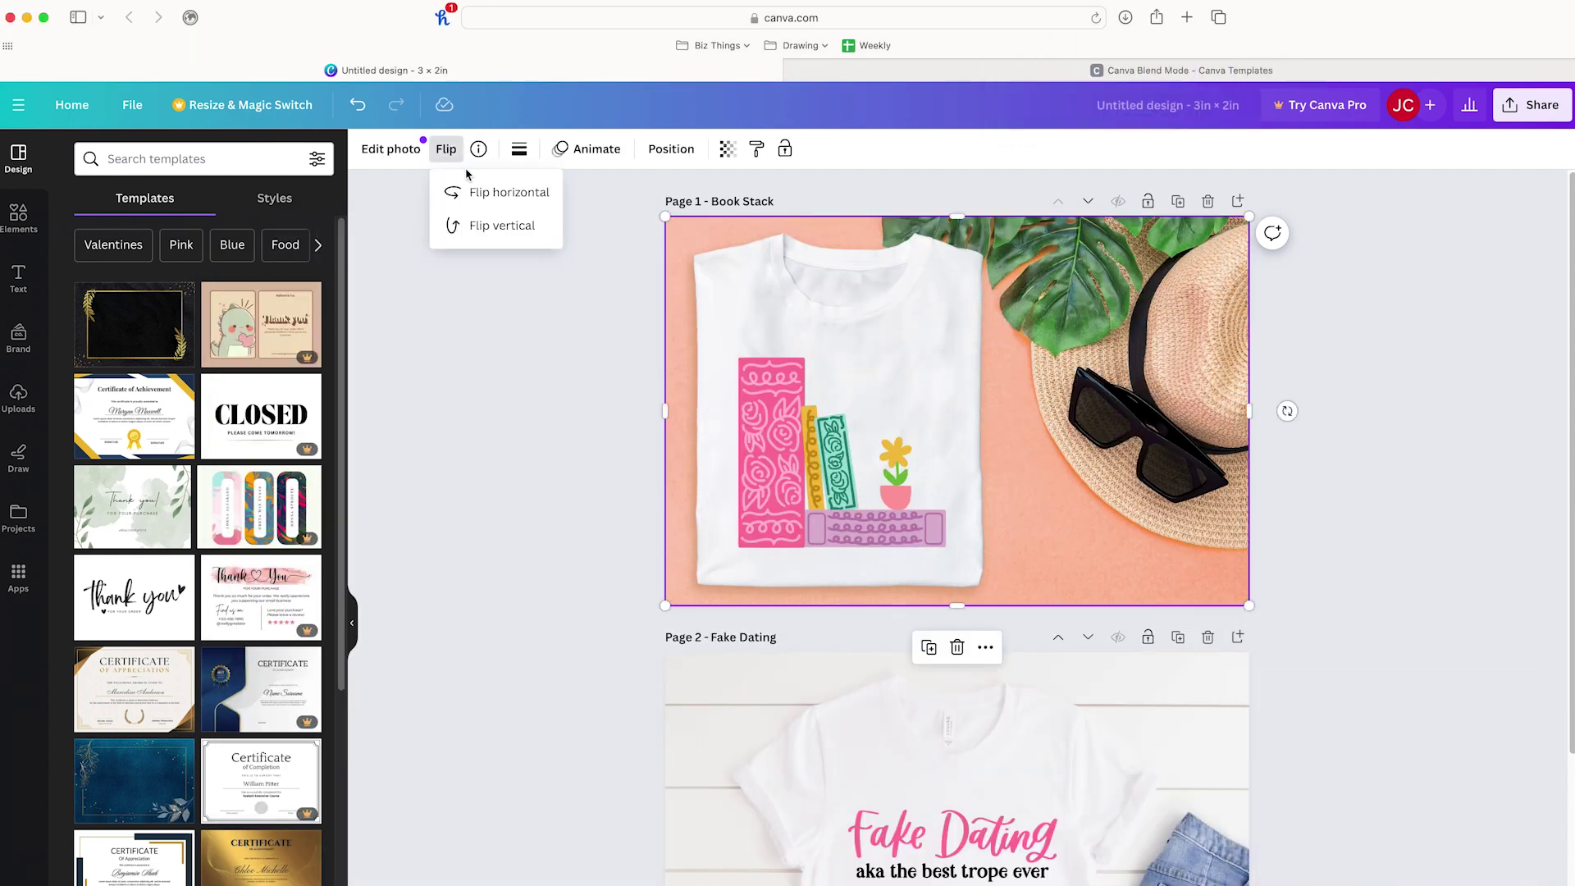
{"action": "left_click", "coordinate": [505, 192]}
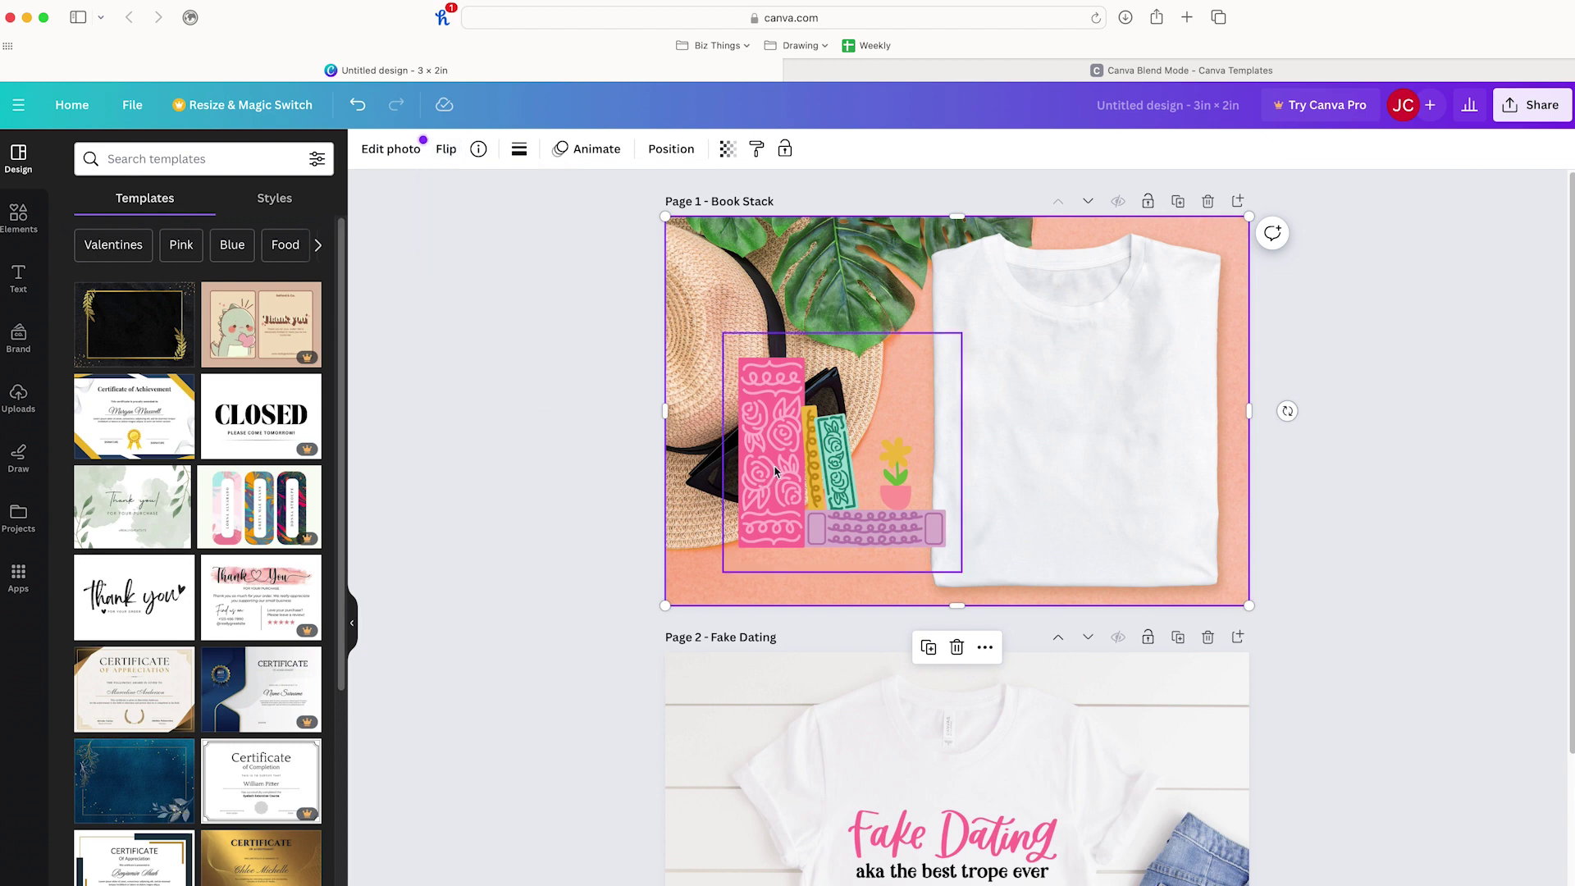
Place the book-stack graphic on the white tee's chest and deselect it
{"action": "left_click_drag", "start_coordinate": [777, 472], "coordinate": [1005, 455]}
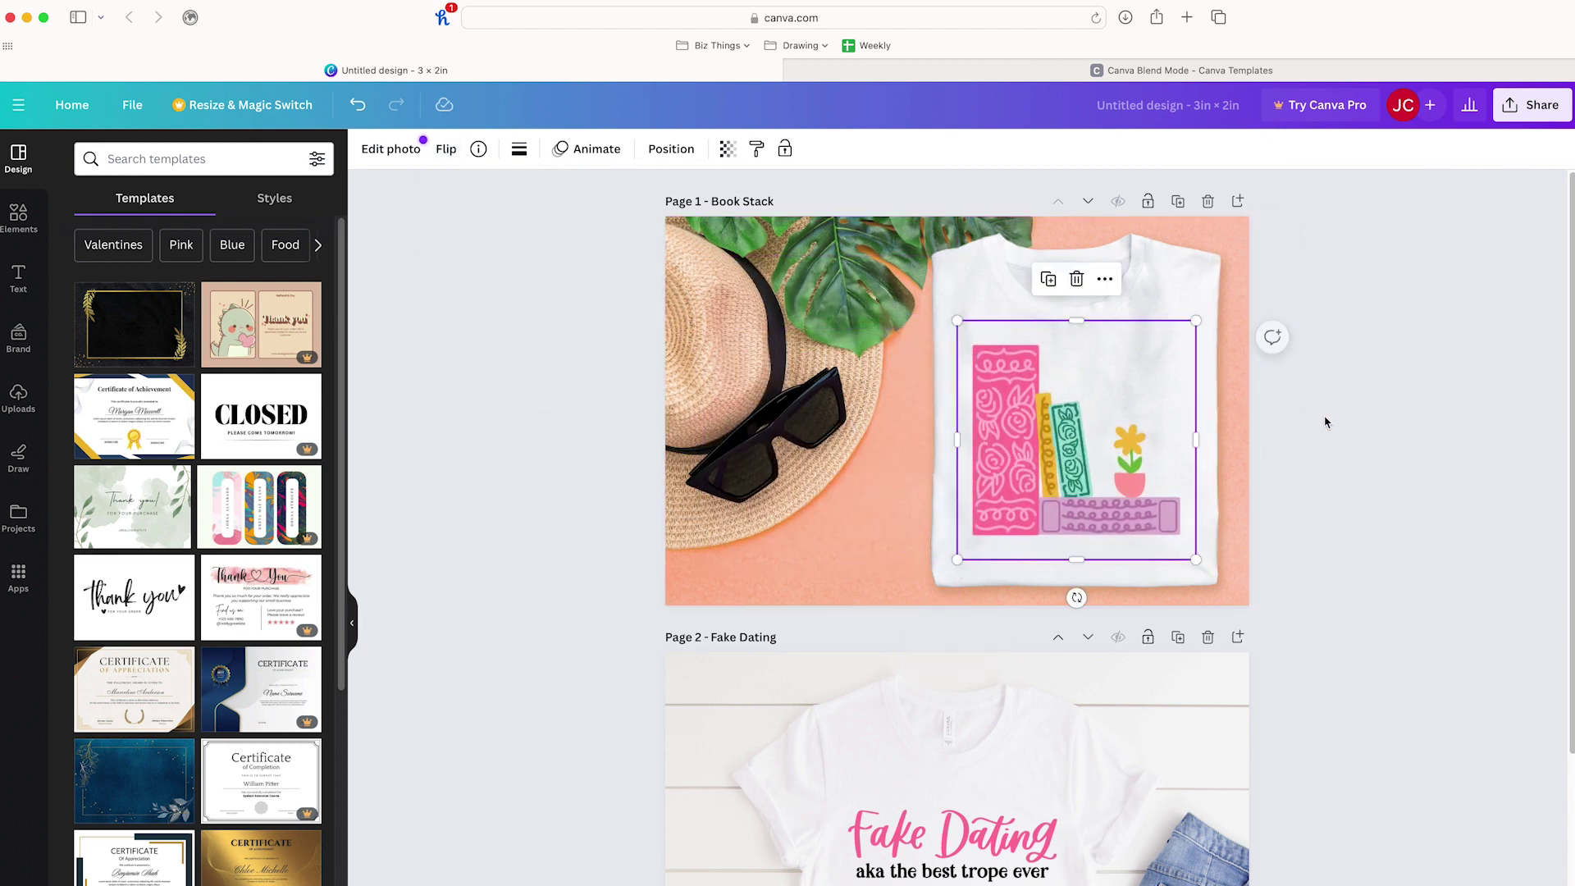
{"action": "left_click", "coordinate": [1330, 422]}
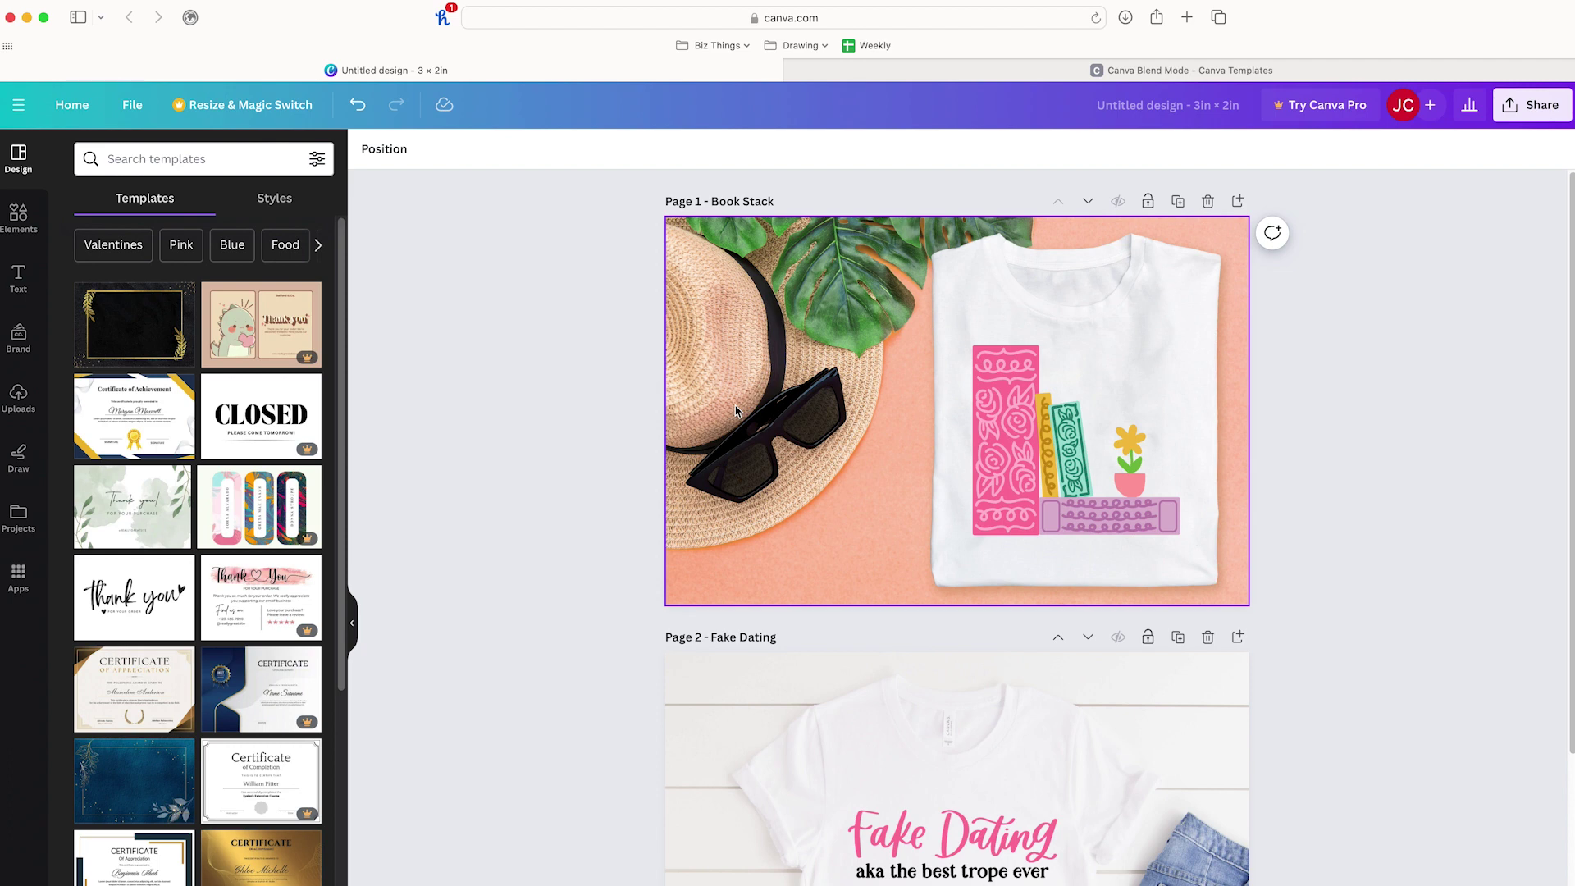
{"action": "scroll", "coordinate": [736, 411], "scroll_direction": "down", "scroll_amount": 5}
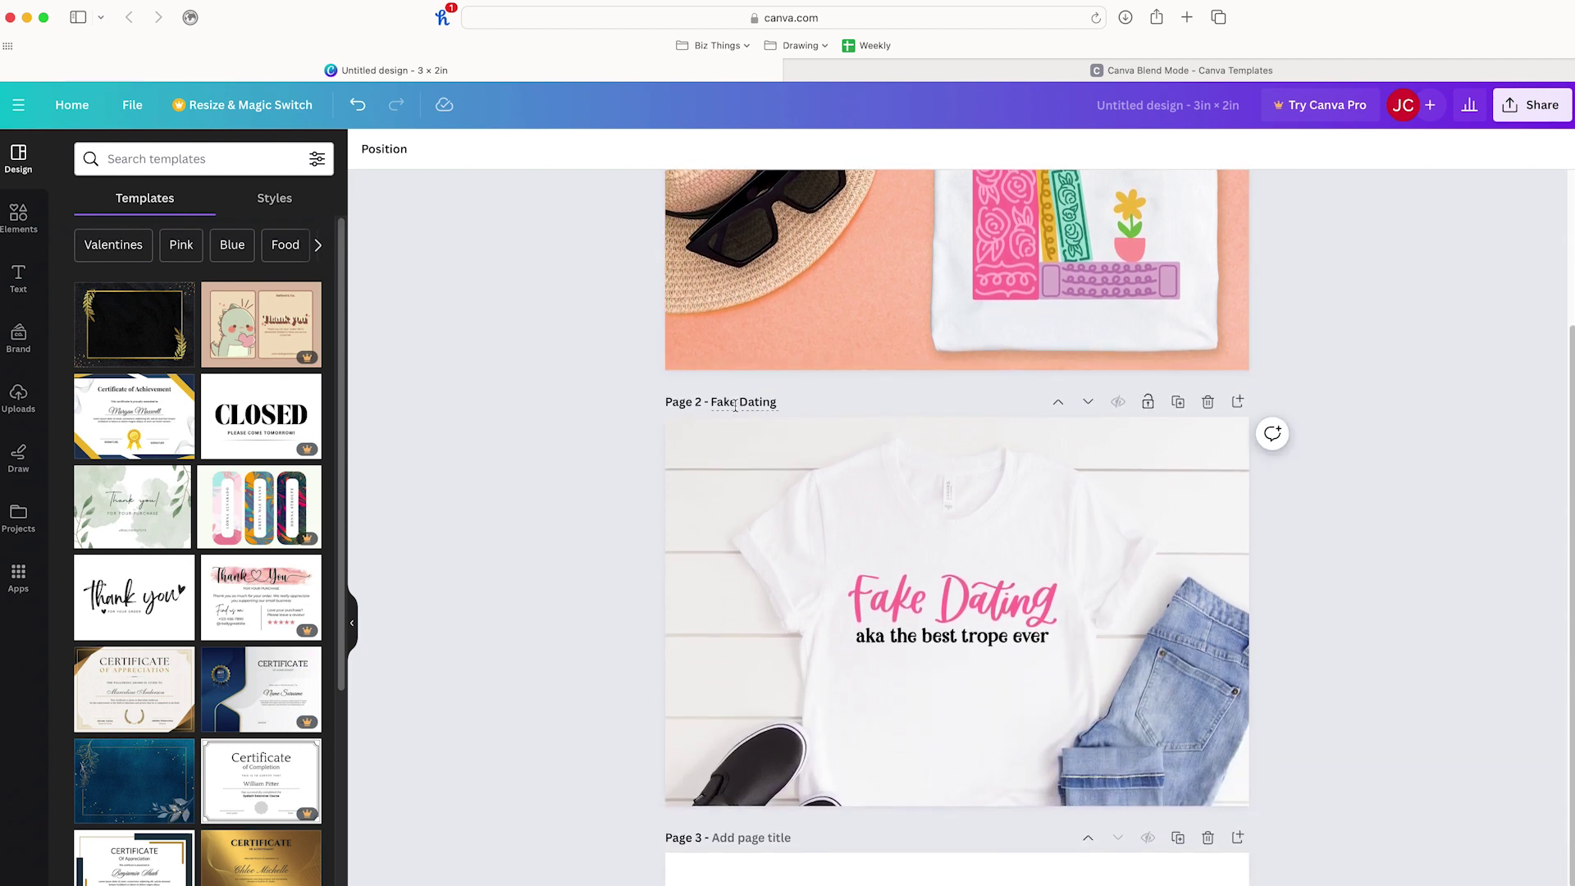
{"action": "scroll", "coordinate": [705, 415], "scroll_direction": "up", "scroll_amount": 5}
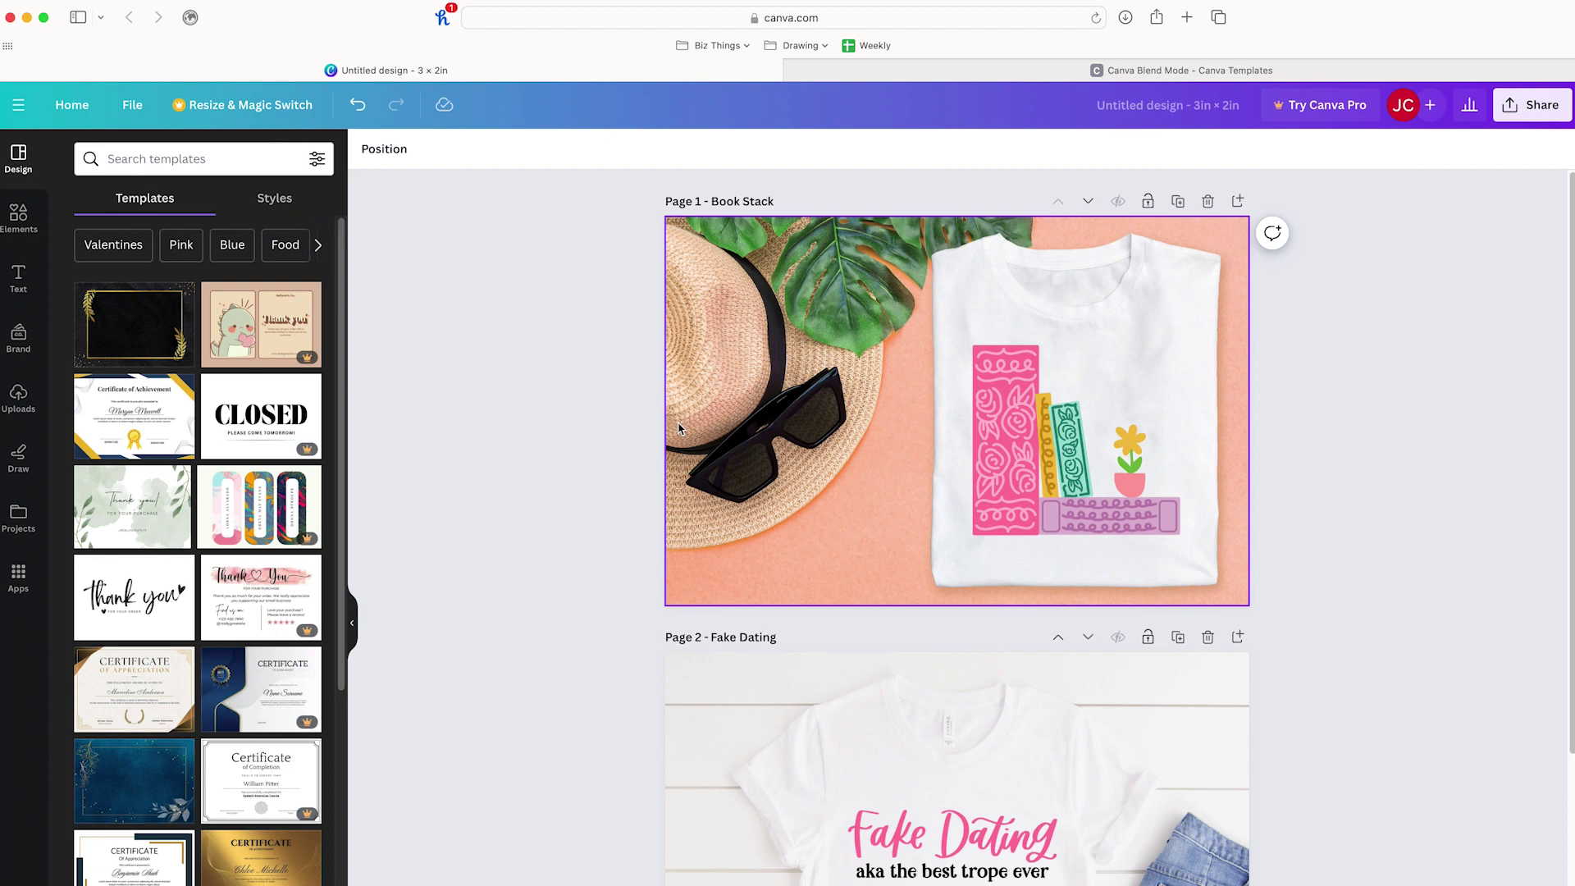